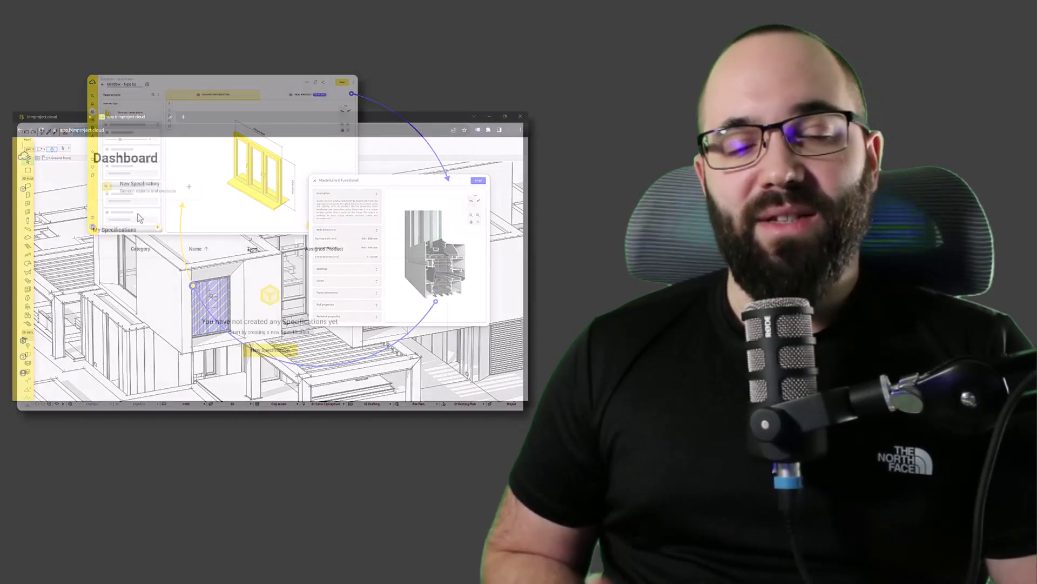
Step: Start a new luminaire specification under electrical equipment and assign it the pendant geometry type luminaire PE001_09_01
left_click(138, 196)
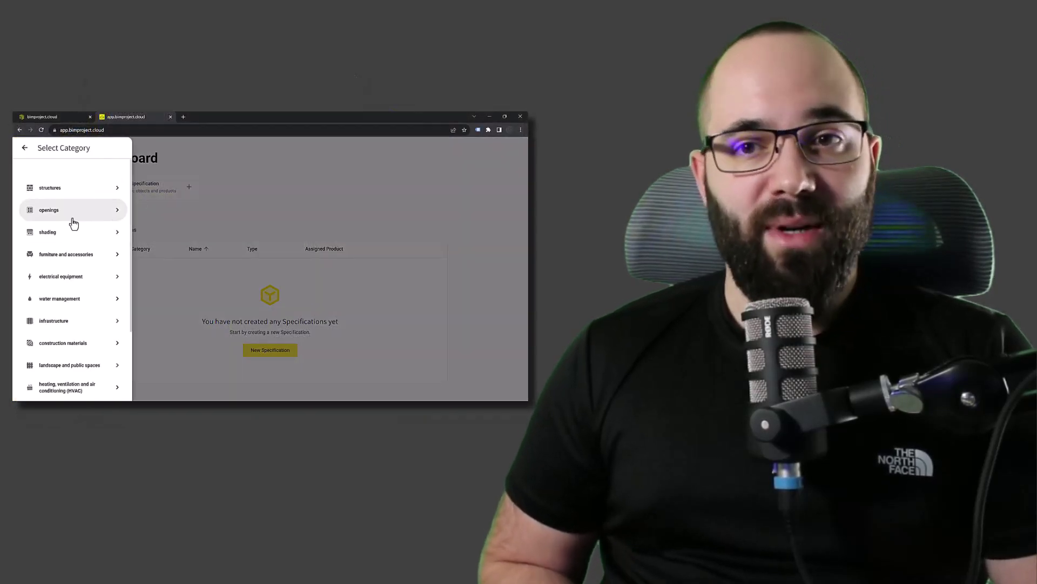
left_click(54, 276)
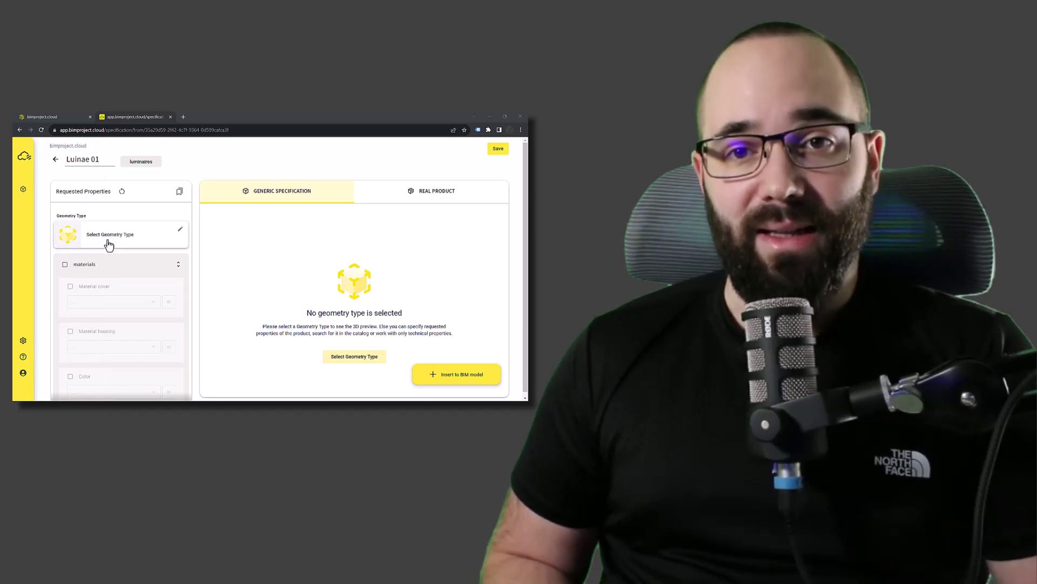
left_click(108, 242)
scroll(403, 254, "down", 3)
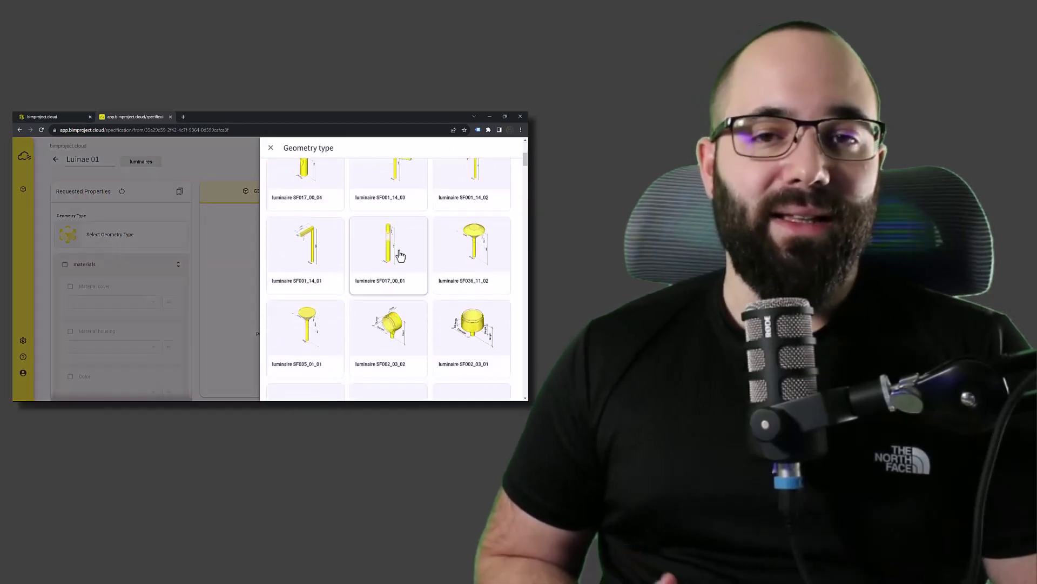
scroll(398, 255, "up", 5)
left_click(303, 270)
scroll(108, 270, "down", 5)
scroll(112, 274, "up", 3)
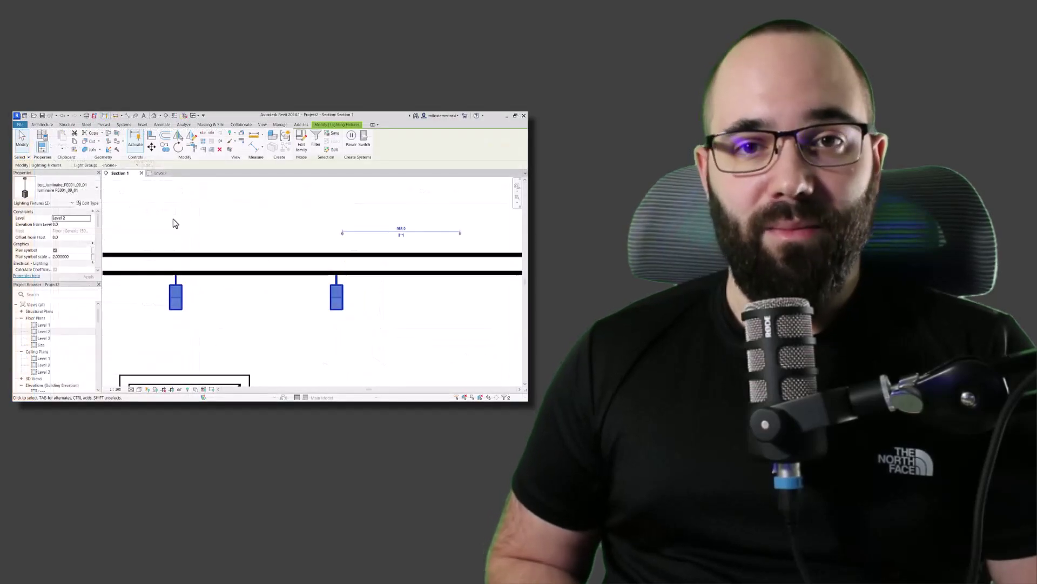
Step: Move the two selected pendant luminaires in the Revit section from the slab's top face down to its underside
left_click(151, 146)
left_click(176, 255)
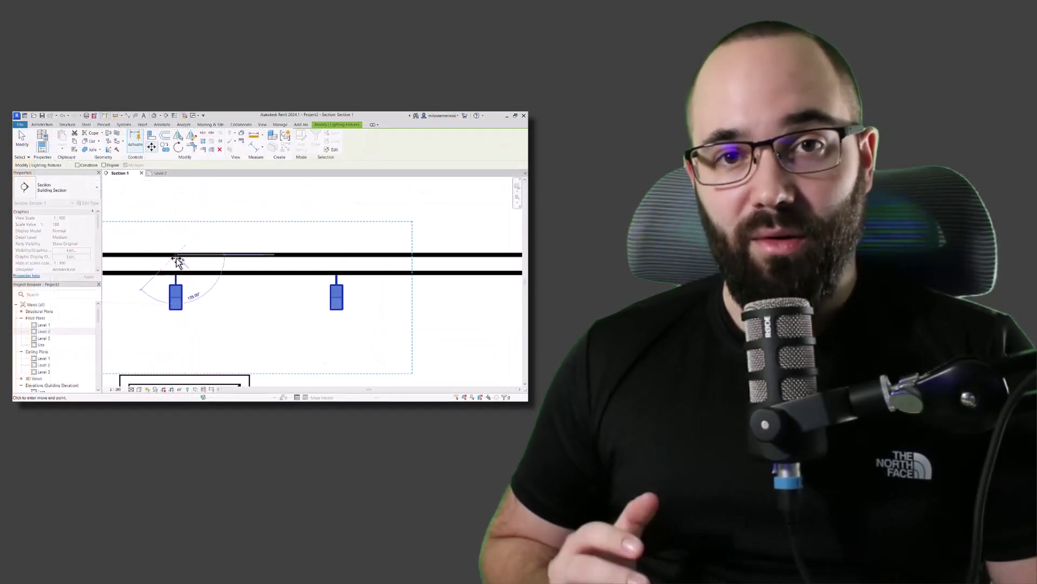
left_click(176, 273)
key("Escape")
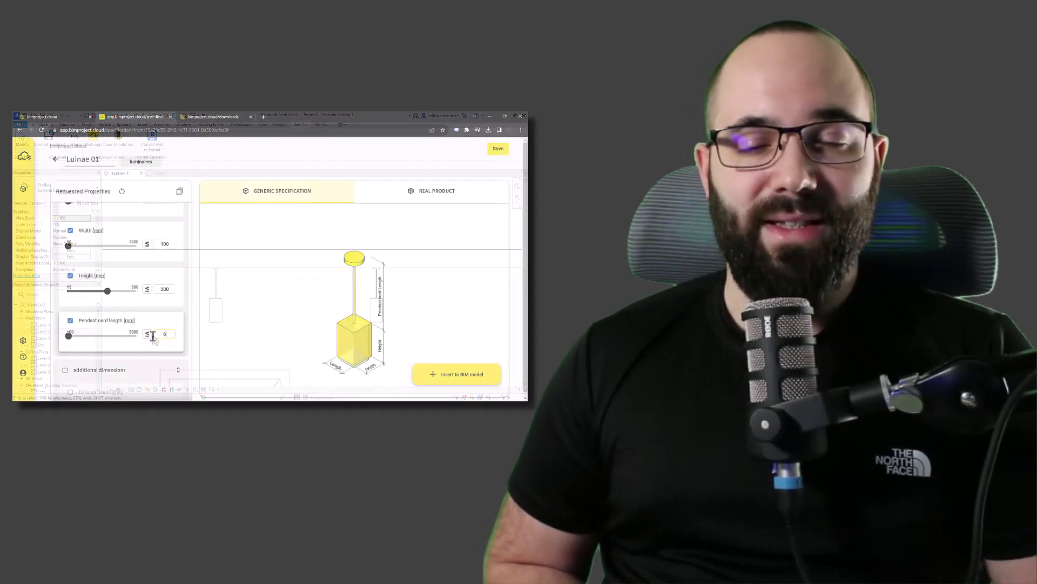
Step: Set the luminaire's pendant cord length to 600 mm in the bimproject.cloud specification and insert it into the BIM model
type("00")
left_click(189, 322)
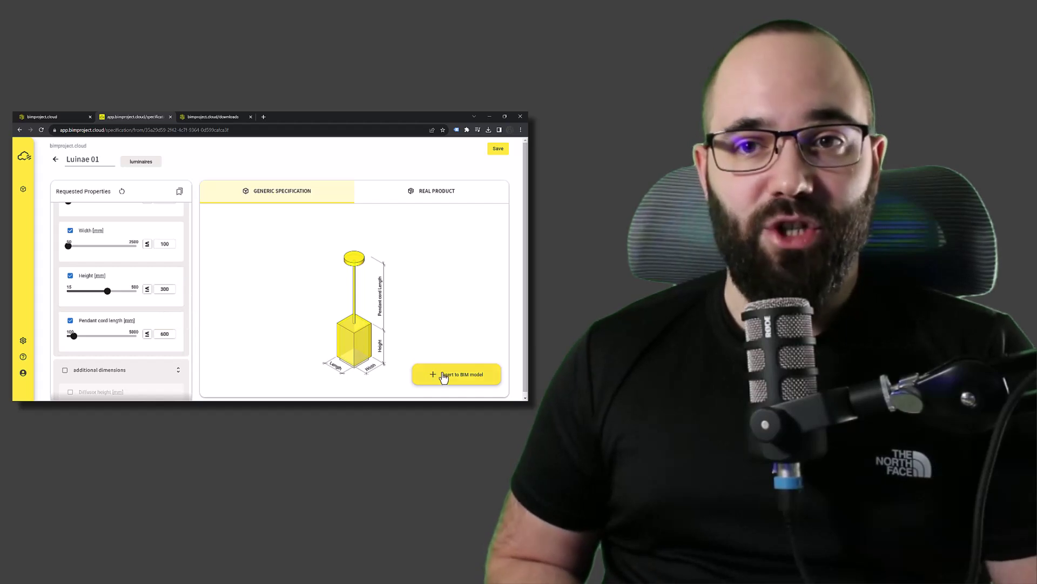
left_click(444, 378)
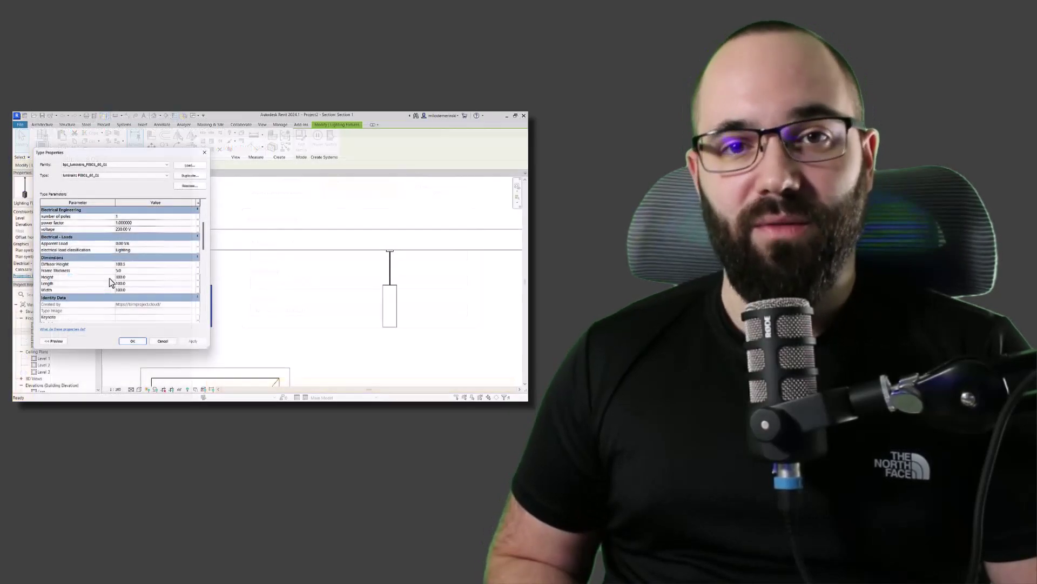
Step: Accept the luminaire's type properties in Revit and open its pendant cord length for editing
left_click(133, 341)
scroll(76, 258, "down", 5)
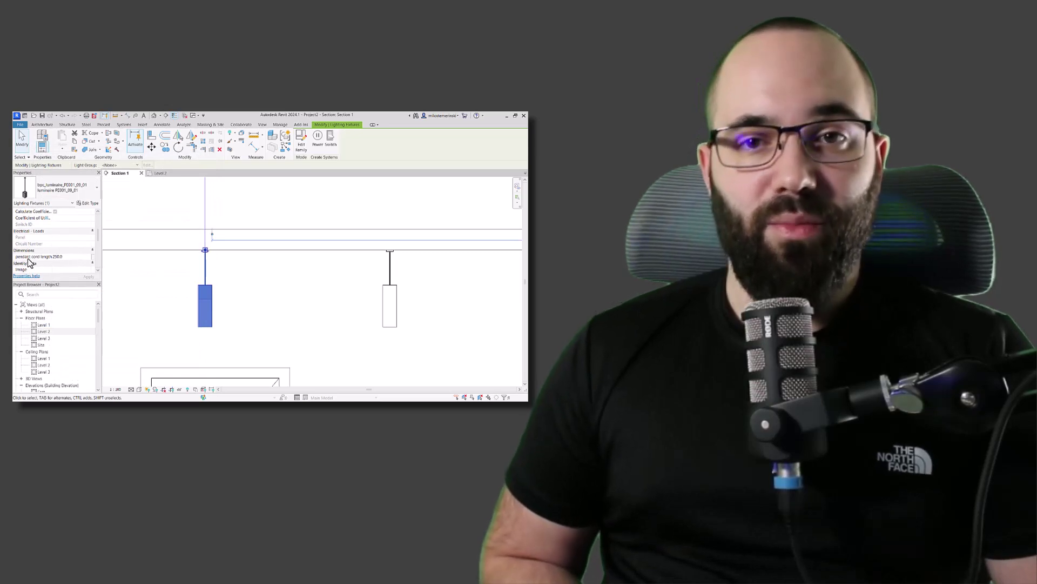
left_click(65, 257)
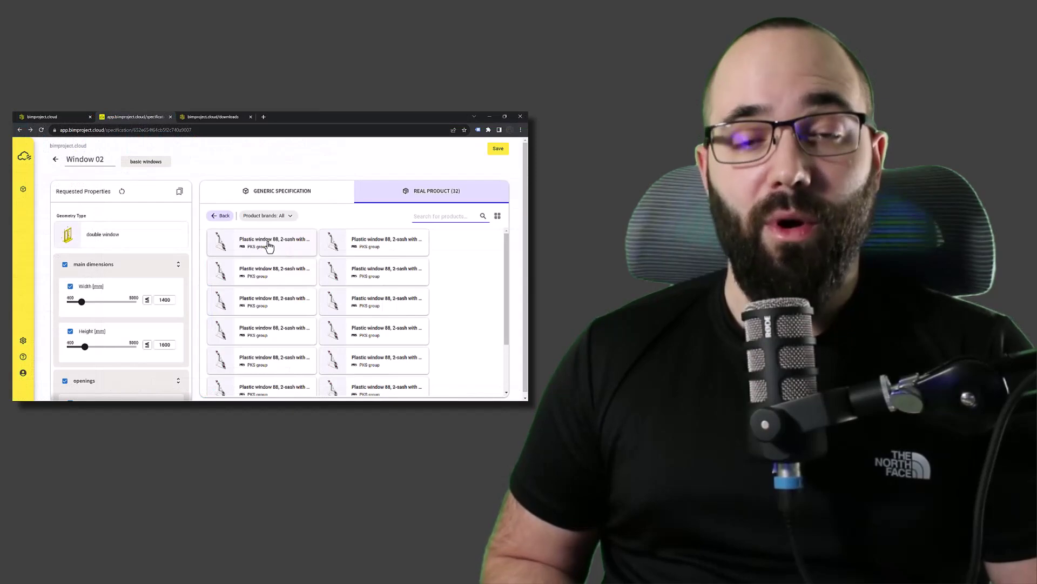
Step: Assign the first PKS group Plastic window 88, 2-sash product to the Window 02 specification and insert it into the BIM model
left_click(269, 245)
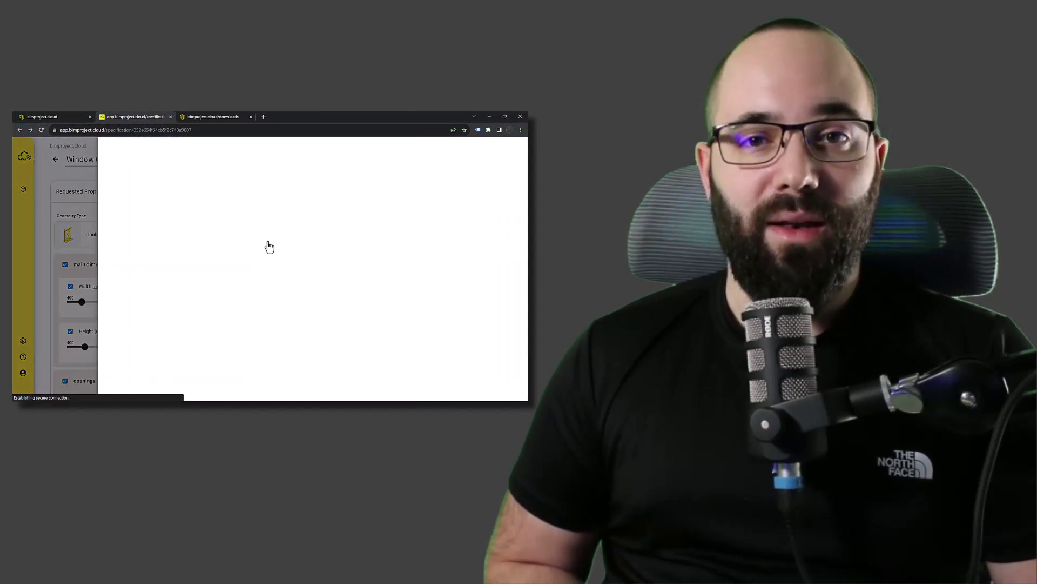
left_click(508, 147)
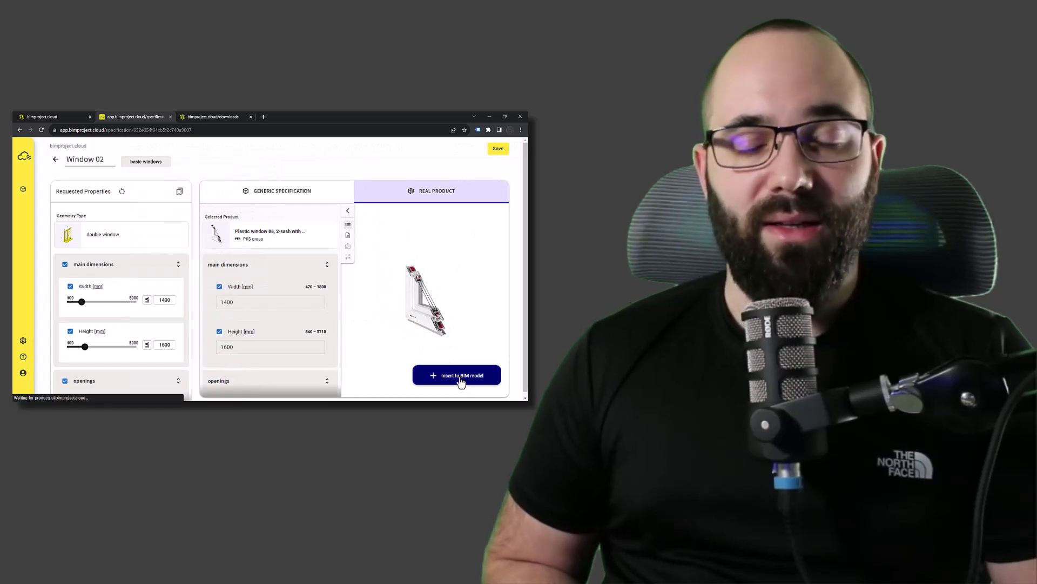
left_click(461, 382)
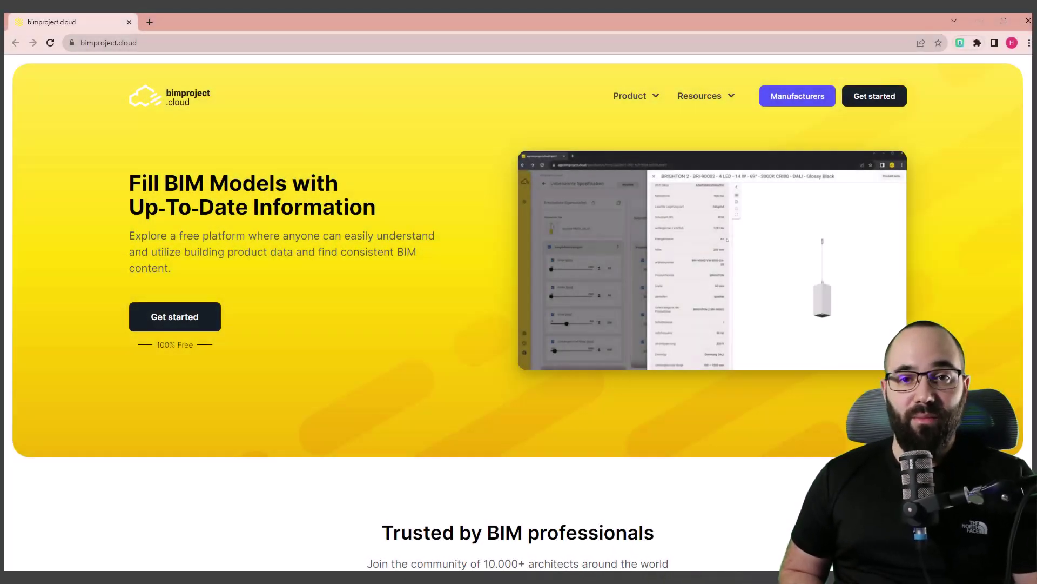
Step: Look through the bimproject.cloud home page sections on the live database, 3D configurator and cloud cooperation
scroll(519, 314, "down", 7)
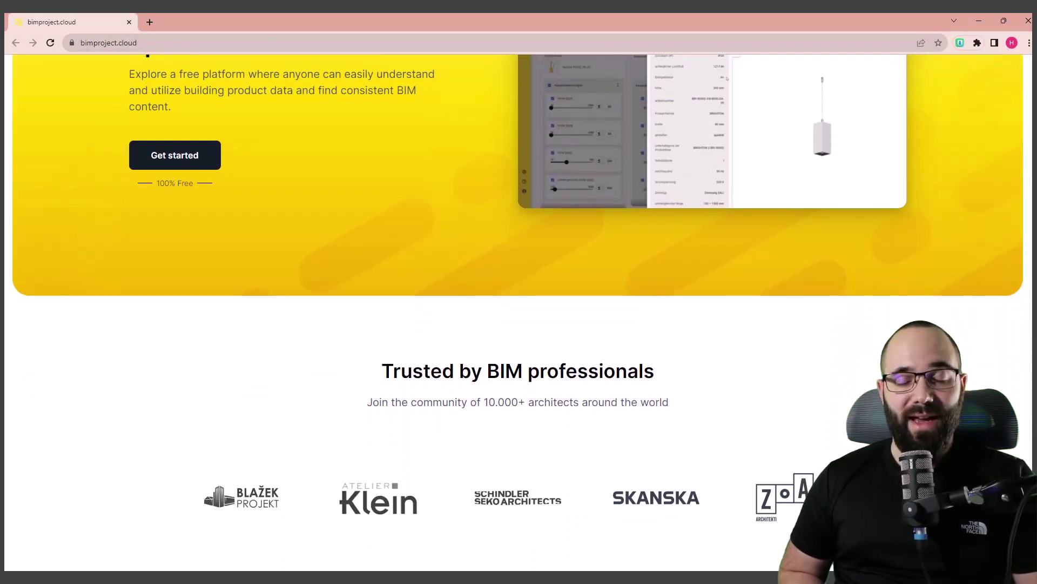
scroll(519, 314, "down", 9)
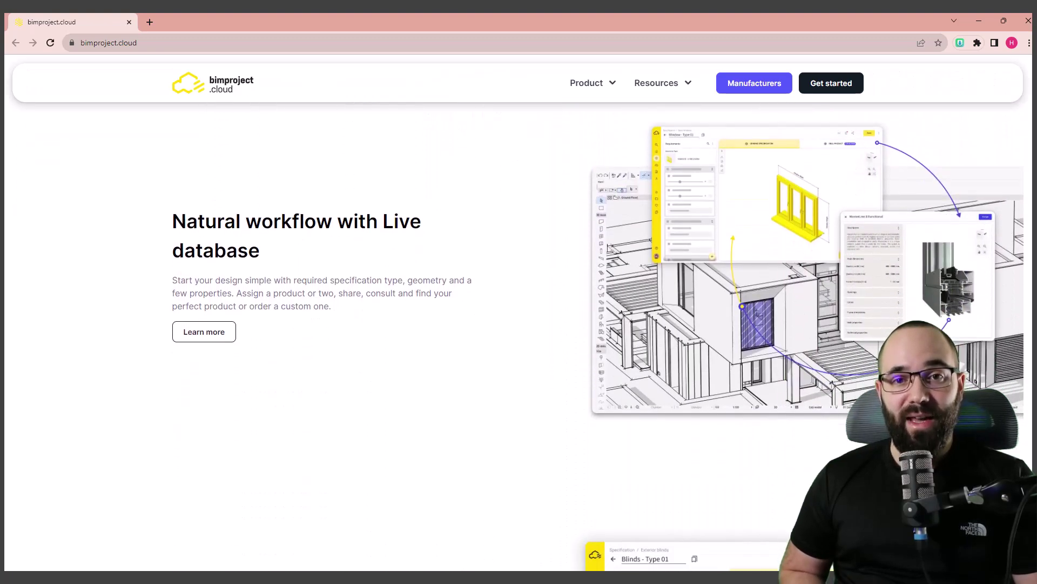
scroll(519, 313, "down", 6)
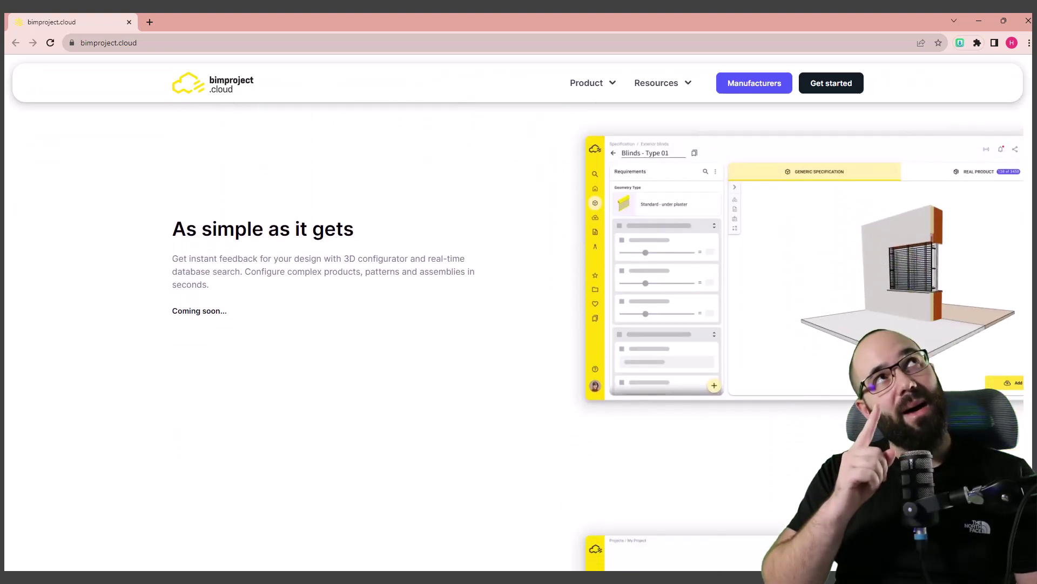
scroll(518, 313, "down", 7)
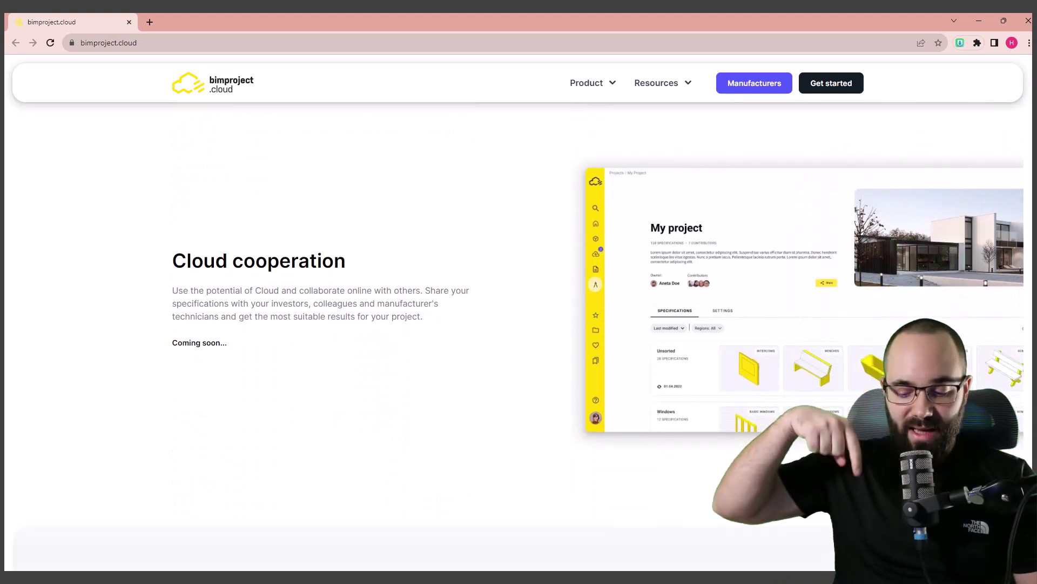
scroll(519, 313, "down", 3)
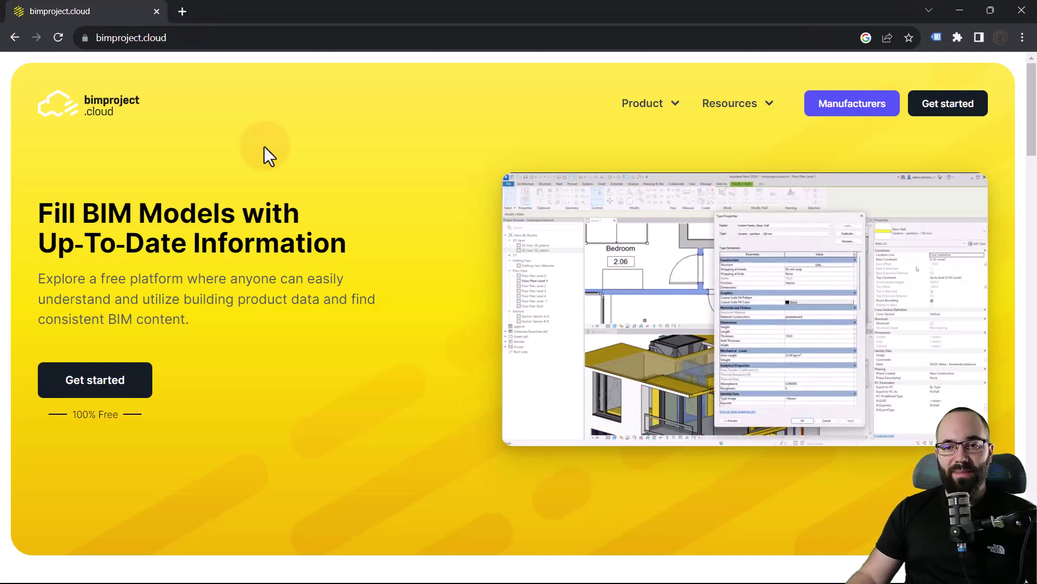
Step: Get started with the bimproject.cloud web app and bring up its account creation form from the login
left_click(116, 384)
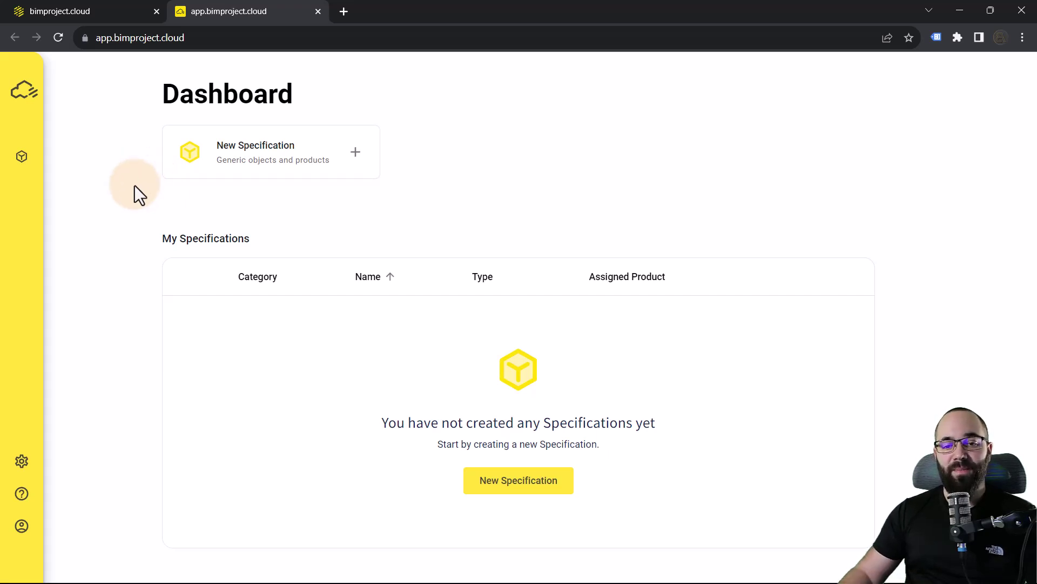
mouse_move(18, 540)
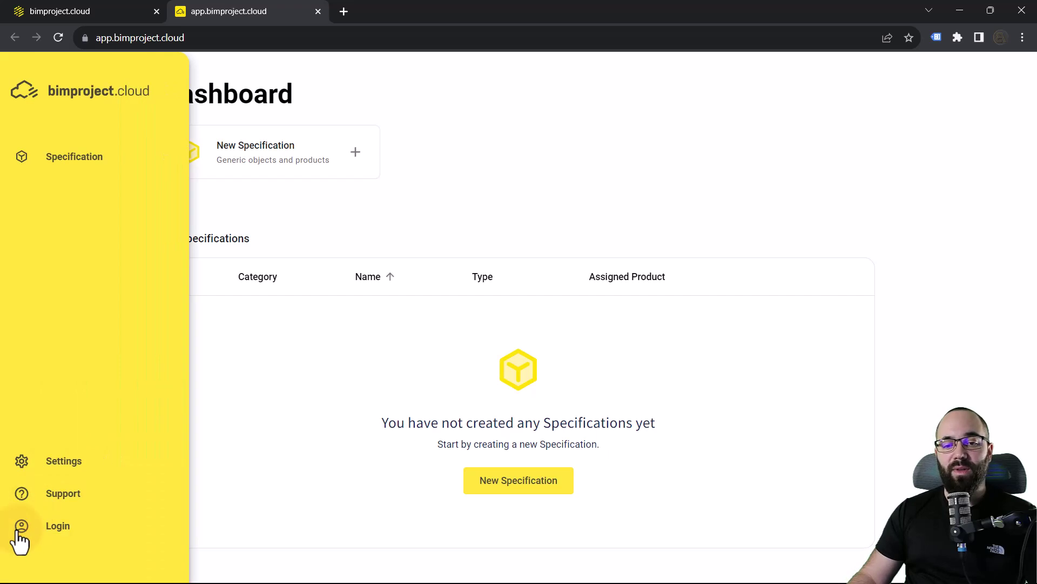
left_click(57, 528)
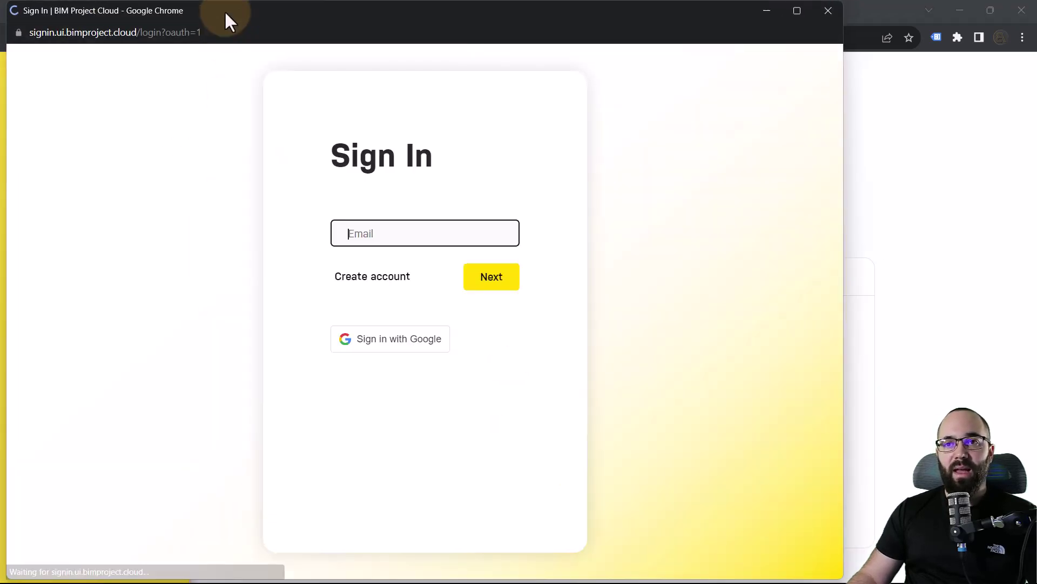
left_click(359, 280)
Step: Register with the account e-mail and a confirmed password, agree to the EULA and Privacy Policy, and continue to bimproject.cloud
left_click(356, 271)
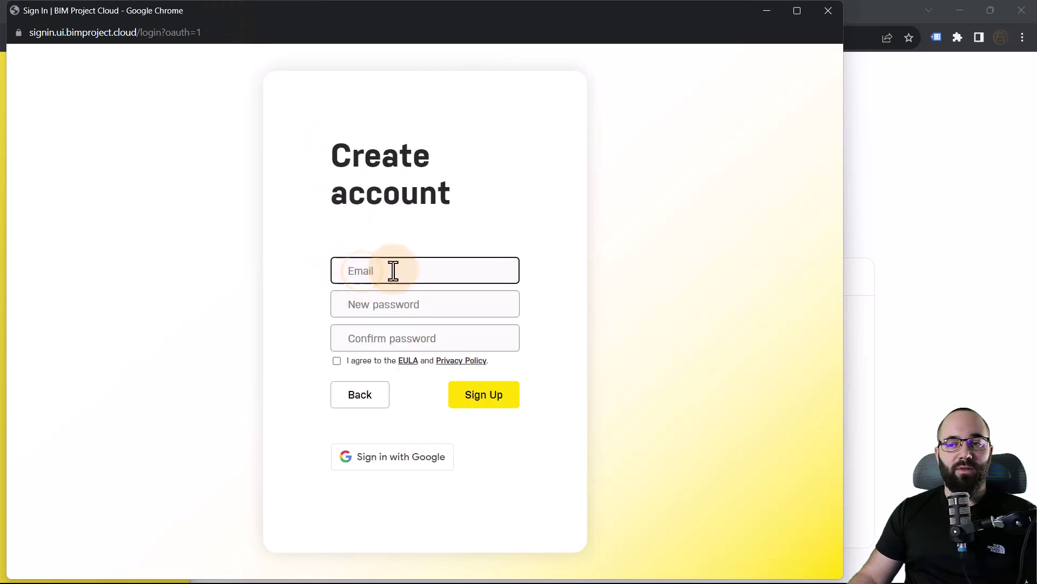
left_click(376, 350)
left_click(336, 361)
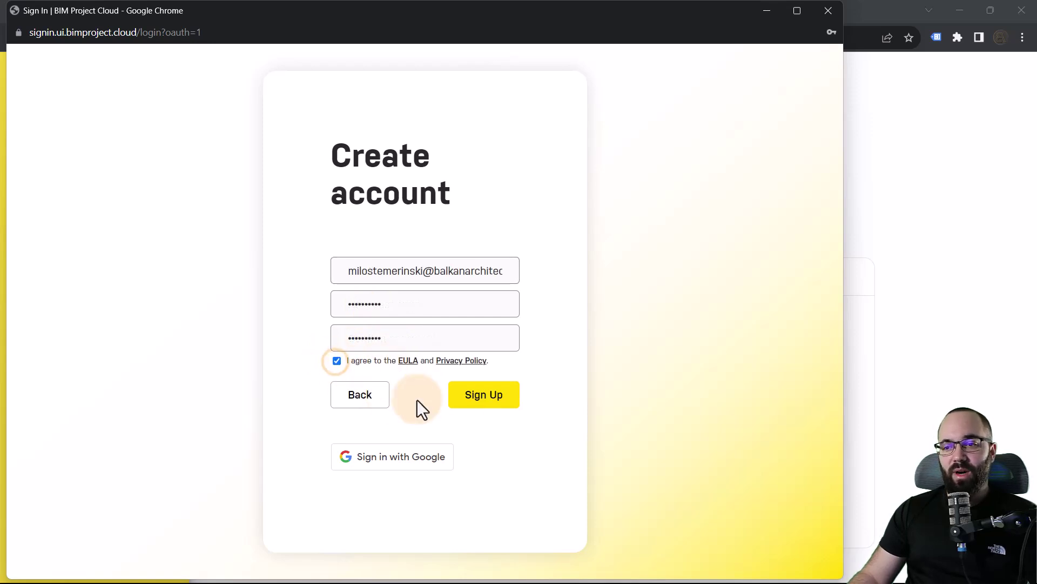
left_click(466, 404)
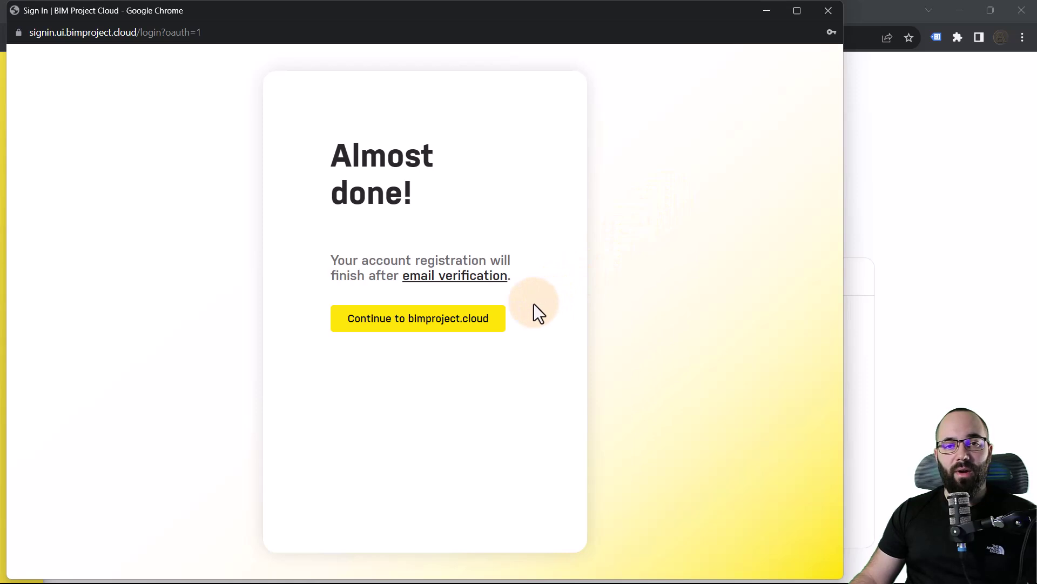
left_click(486, 324)
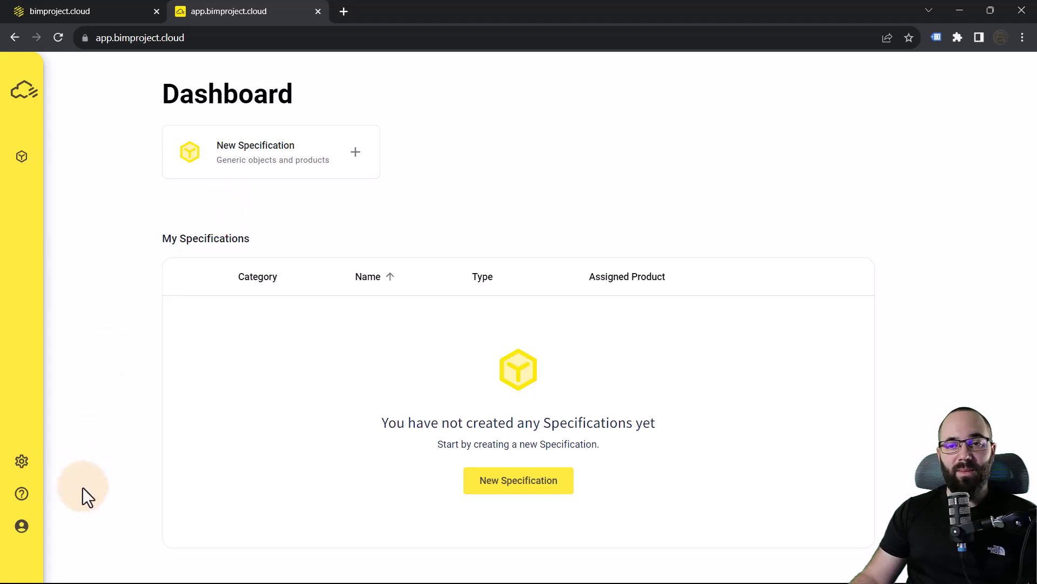
Step: Create a new specification in the electrical equipment, lighting, luminaires category and name it Luinae 01
left_click(248, 229)
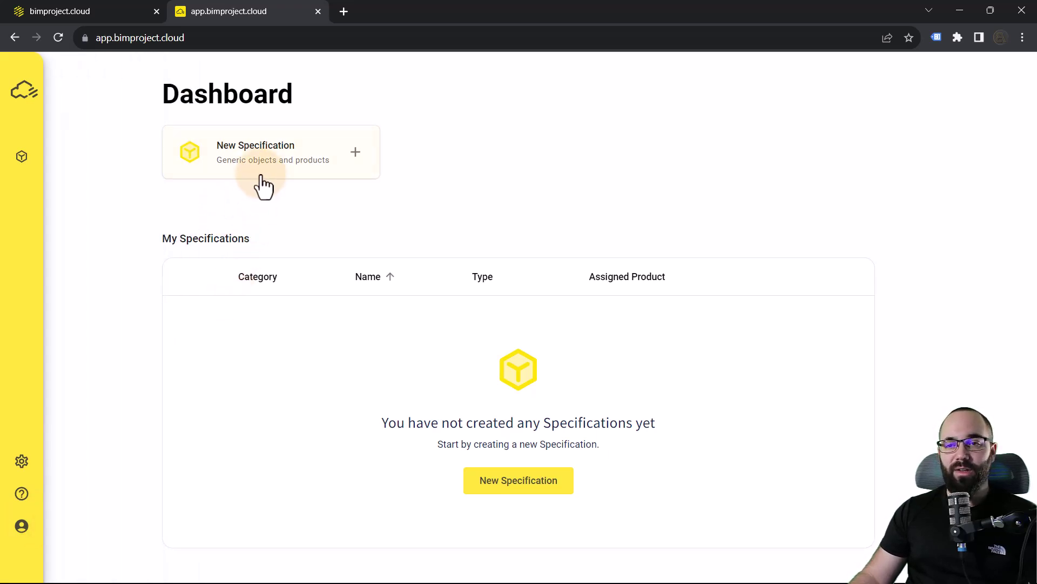
left_click(254, 156)
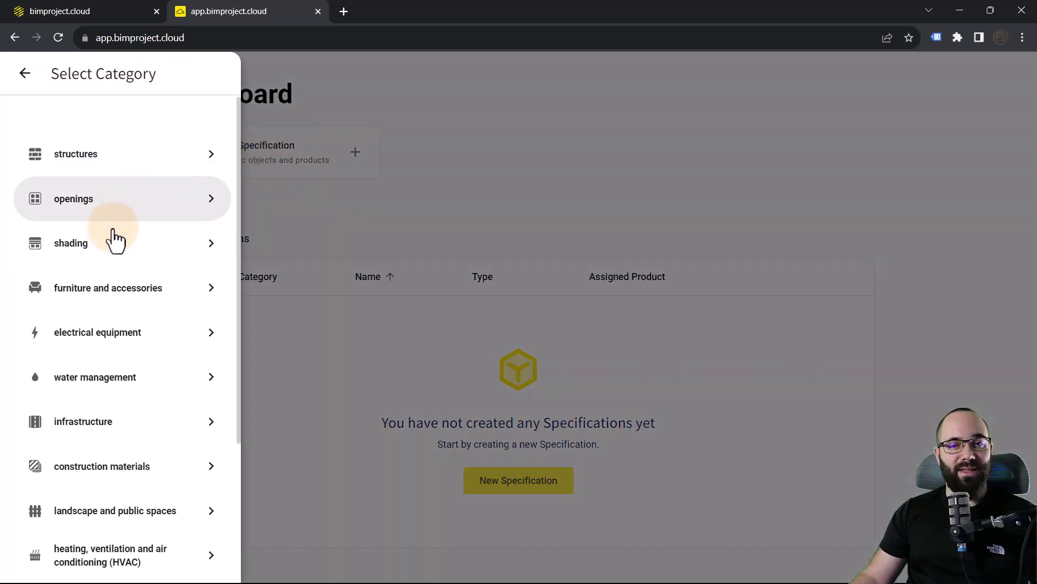
left_click(65, 344)
left_click(315, 152)
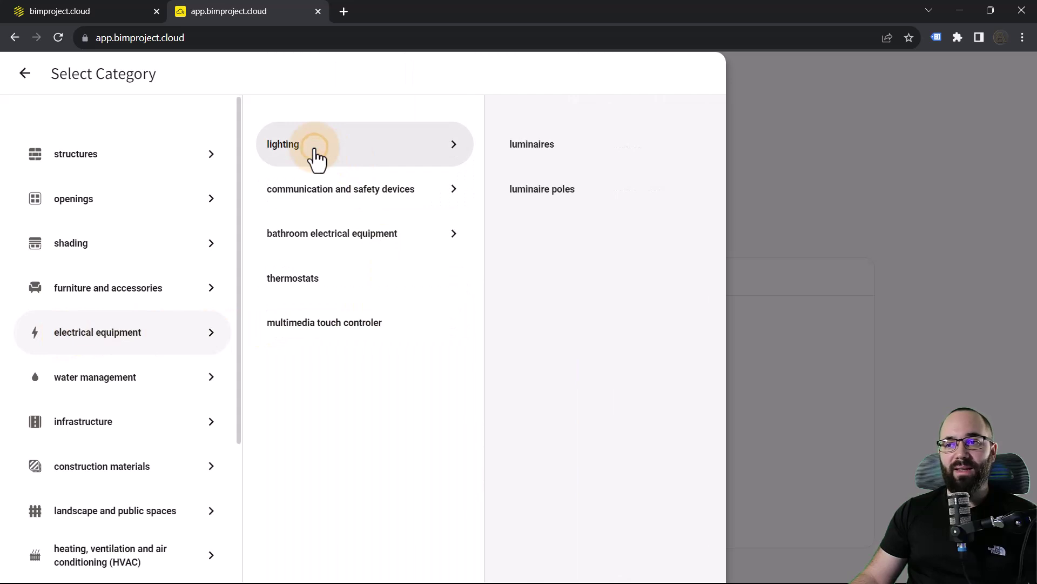
left_click(522, 152)
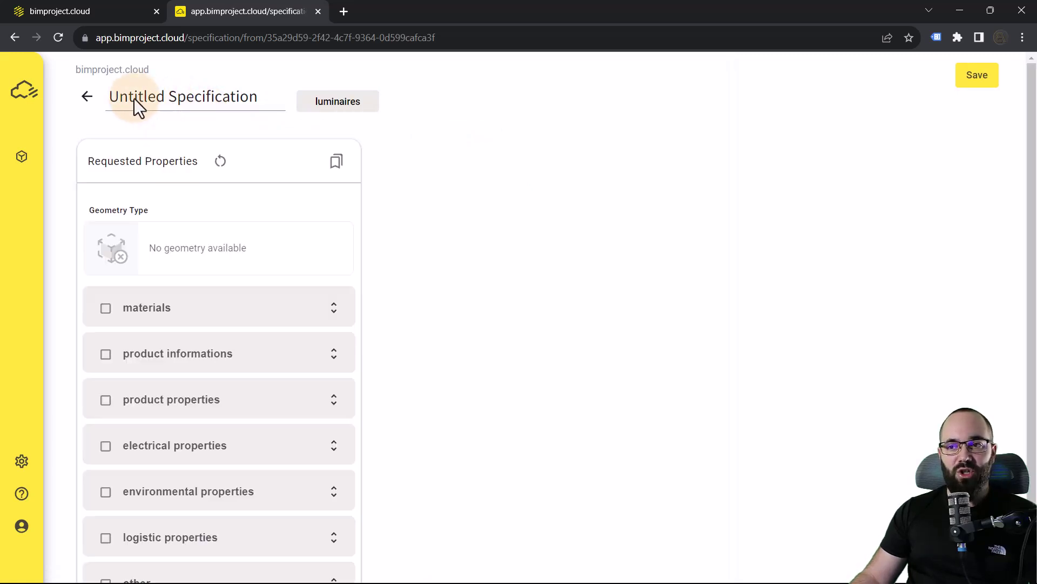
triple_click(125, 99)
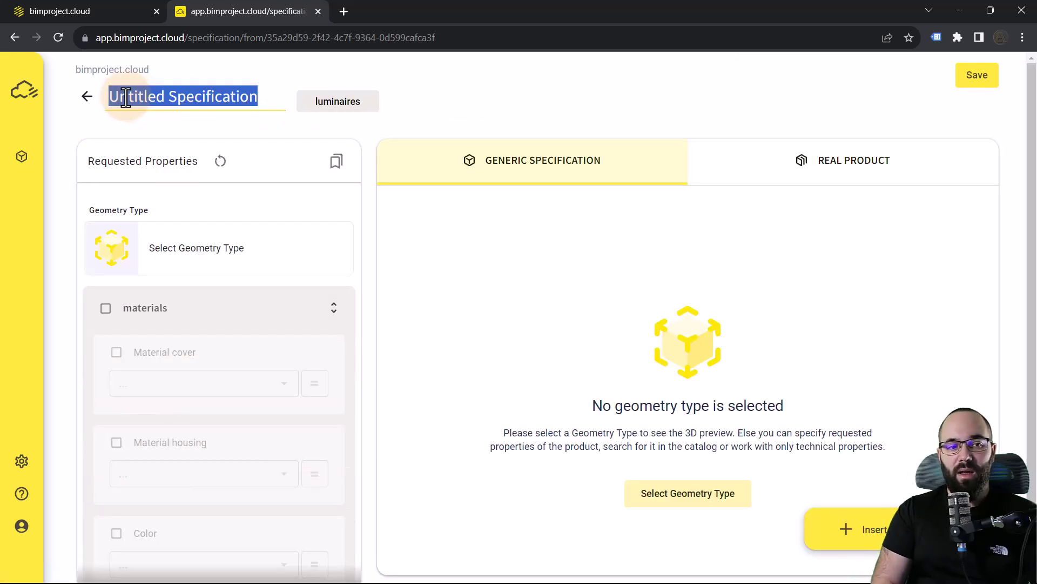
type("Luinae 01")
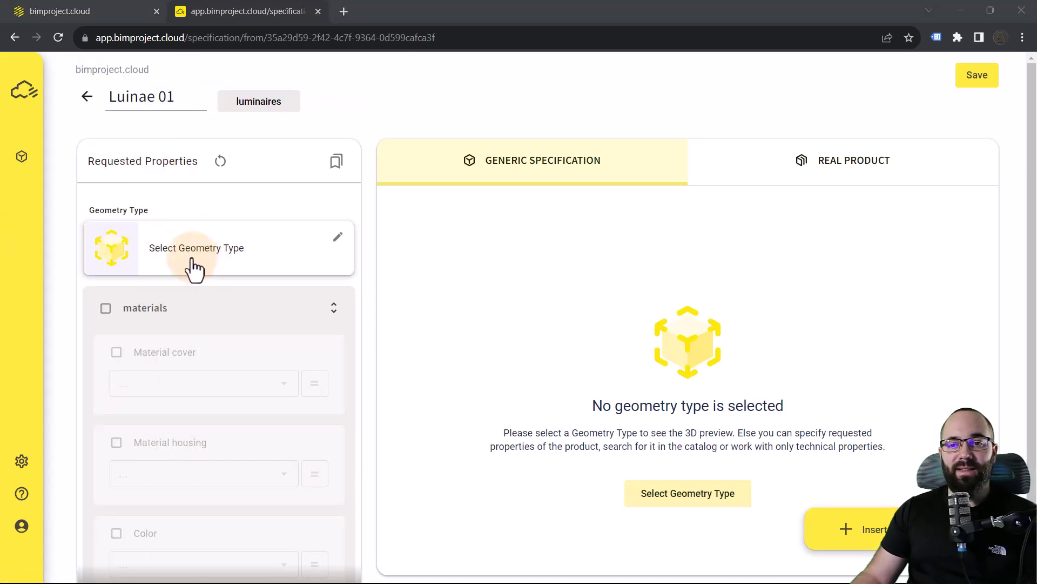
Step: Browse the available geometry types and assign luminaire PE001_09_01 to the Luinae 01 specification
left_click(194, 269)
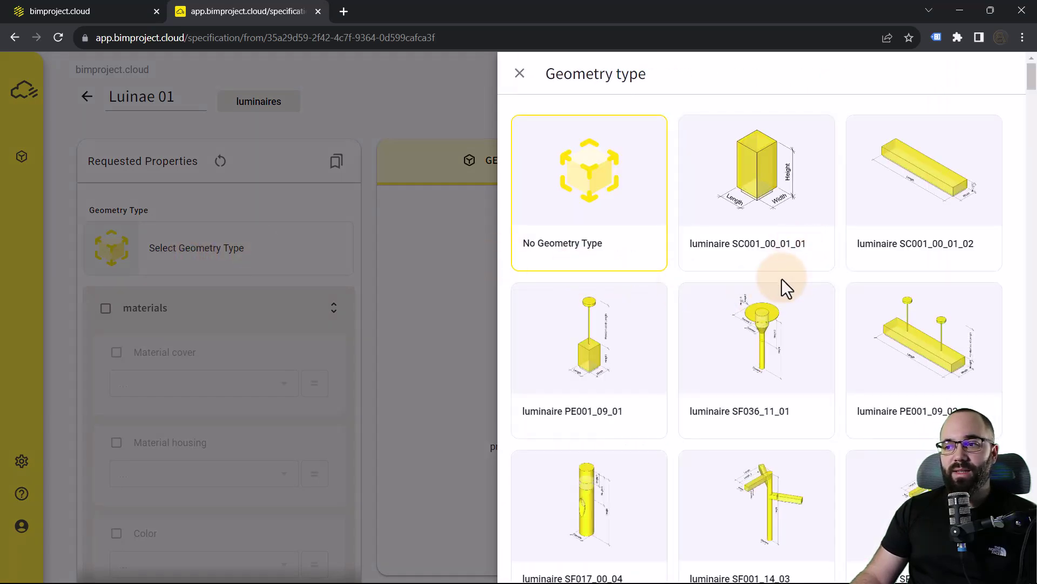
scroll(783, 287, "down", 2)
scroll(781, 278, "down", 10)
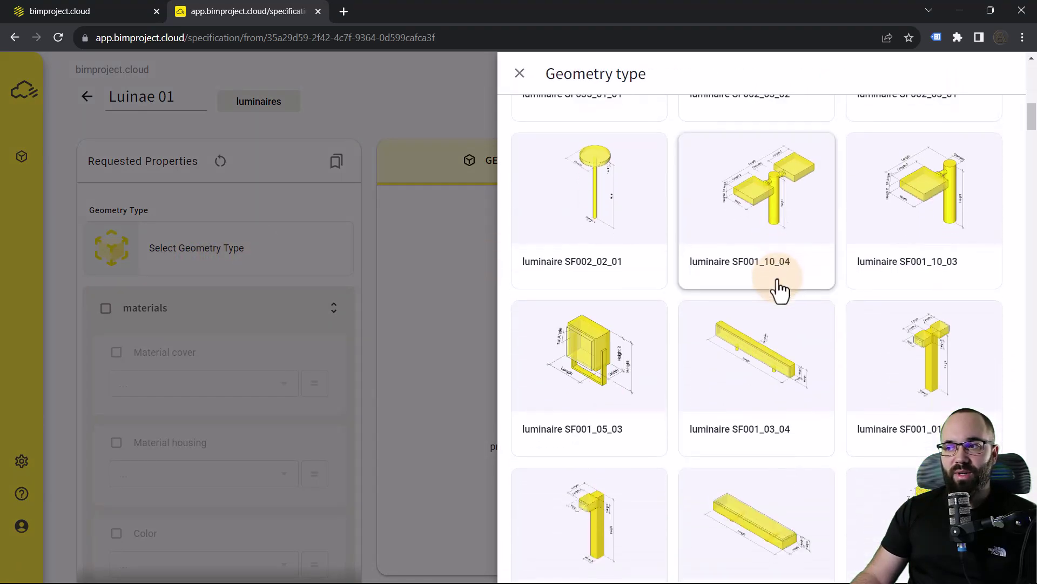
scroll(780, 290, "up", 12)
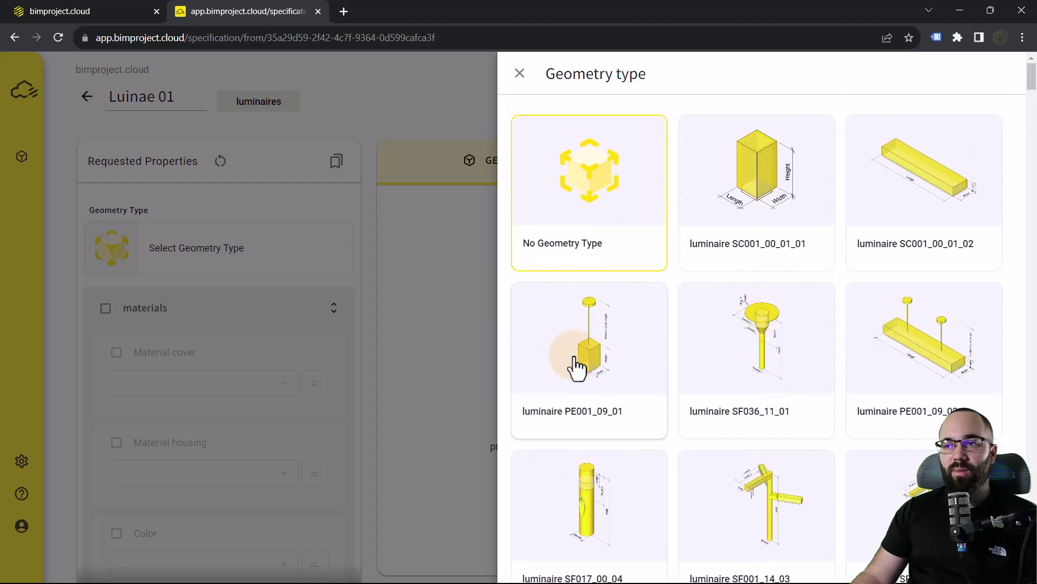
left_click(565, 360)
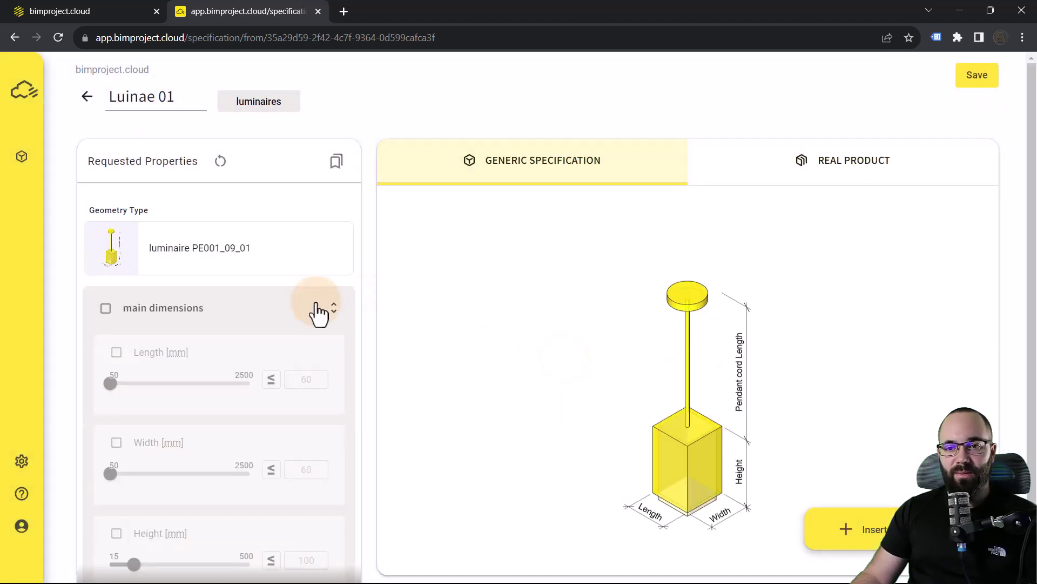
Step: Review the requested property groups of the Luinae 01 specification: main dimensions, additional dimensions, materials and product informations
scroll(194, 318, "down", 9)
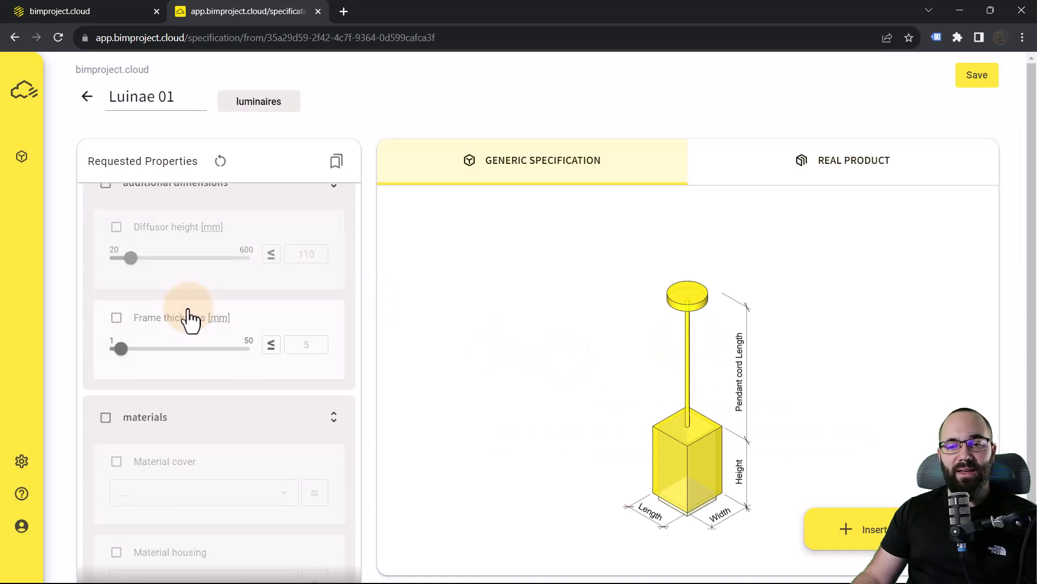
scroll(200, 325, "down", 3)
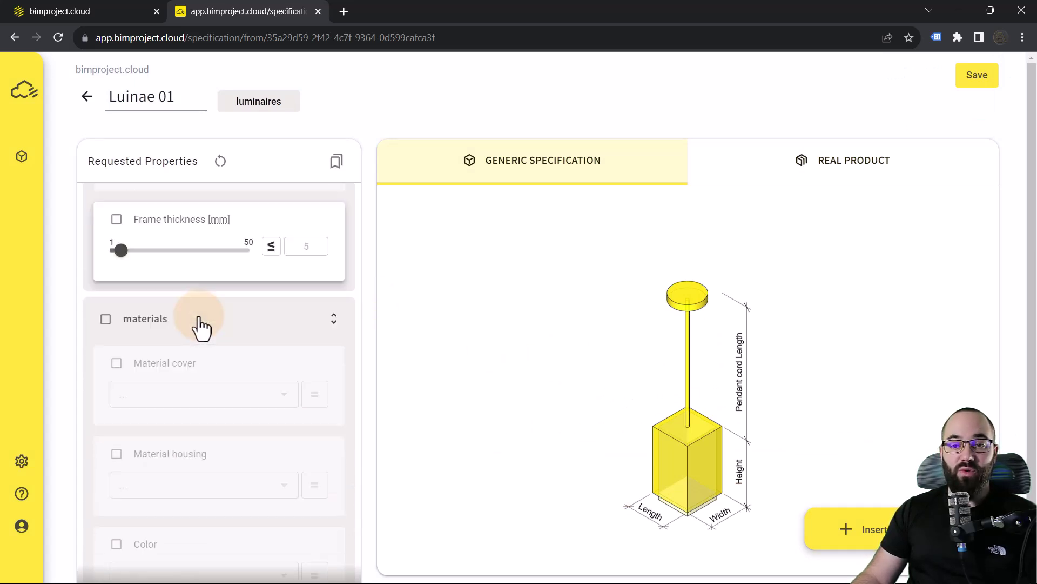
scroll(232, 306, "down", 6)
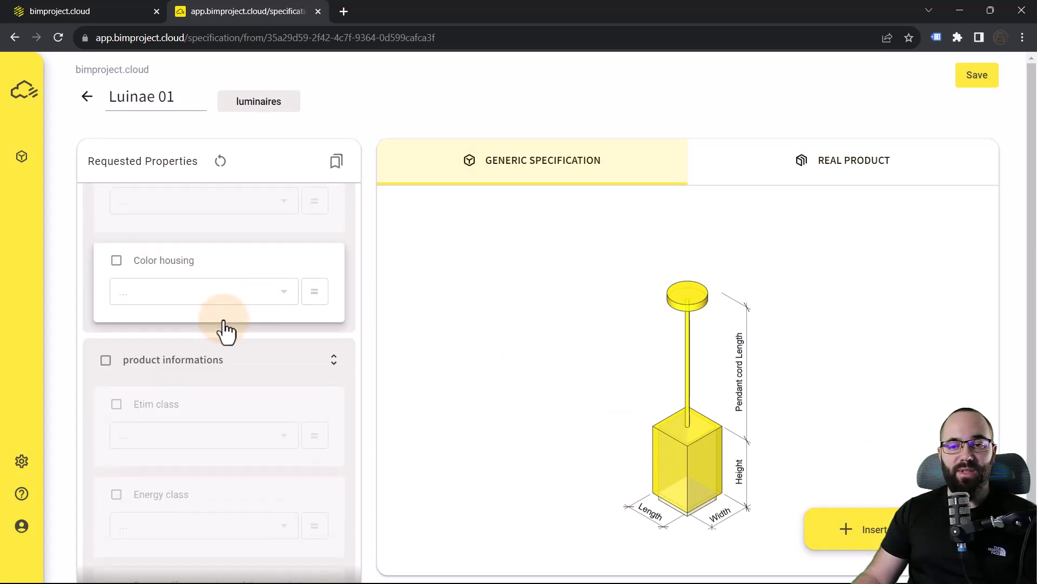
scroll(218, 339, "down", 4)
scroll(218, 339, "up", 15)
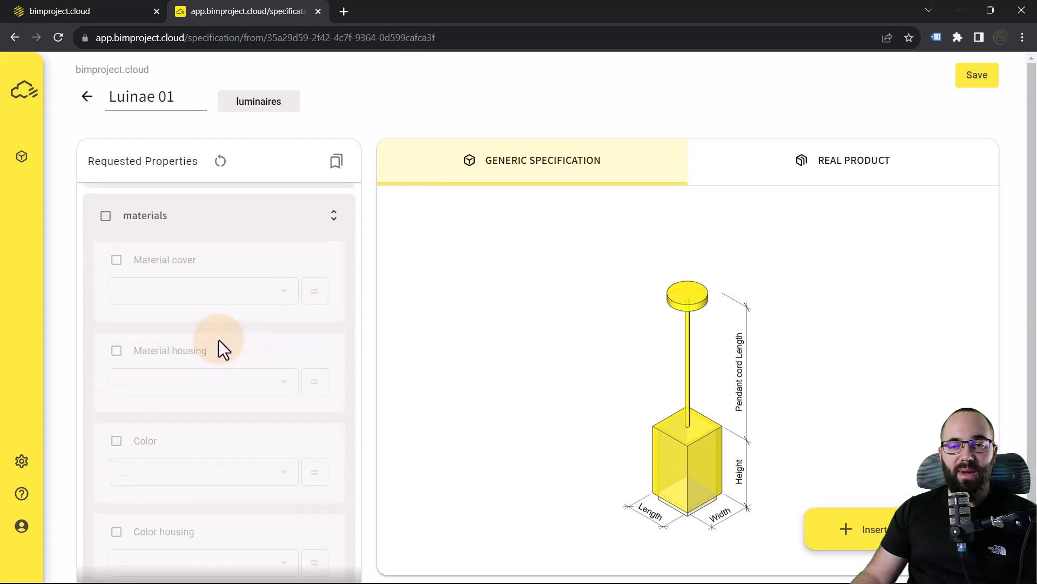
scroll(216, 340, "up", 5)
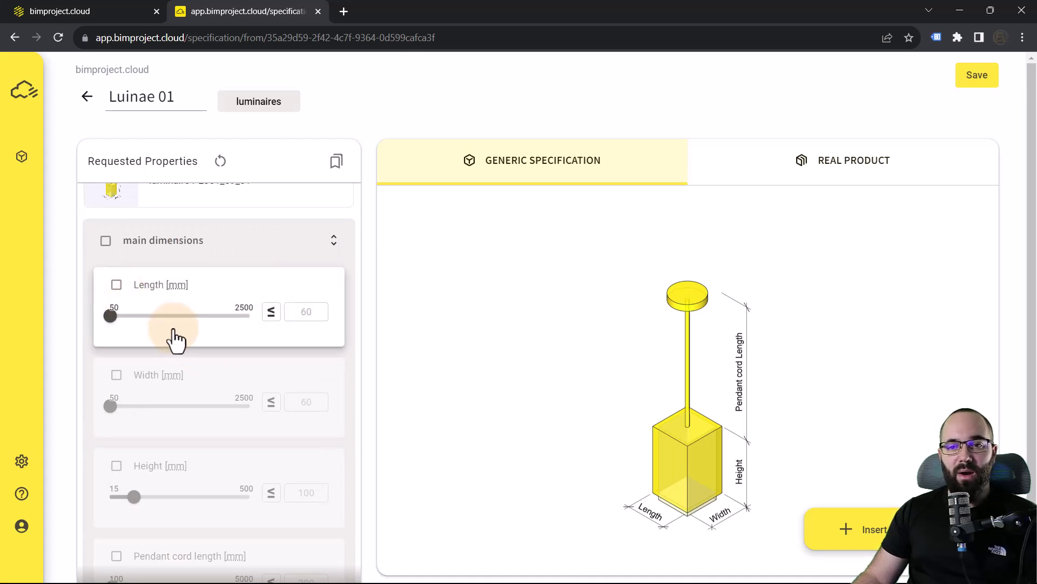
scroll(176, 340, "down", 1)
scroll(176, 341, "down", 6)
scroll(174, 339, "up", 5)
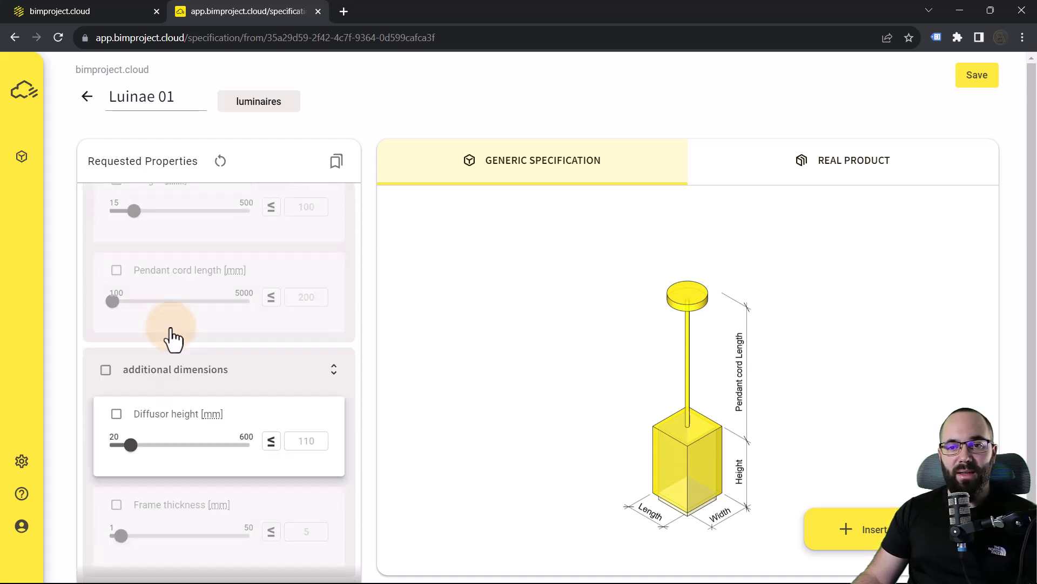
scroll(170, 332, "up", 3)
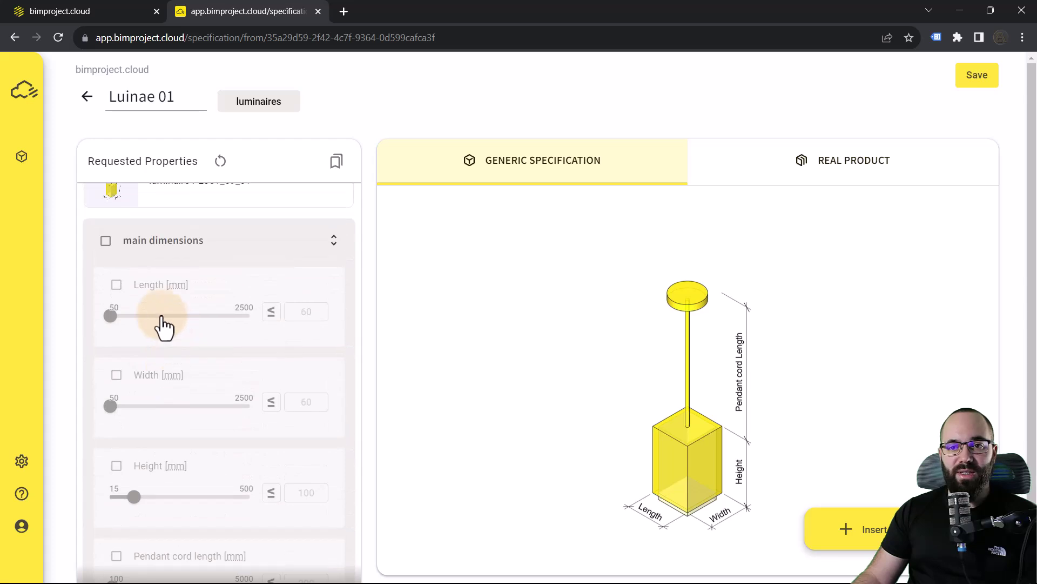
Step: Enable all main dimensions as requested properties and set both the length and width limits to 100 mm
left_click(106, 242)
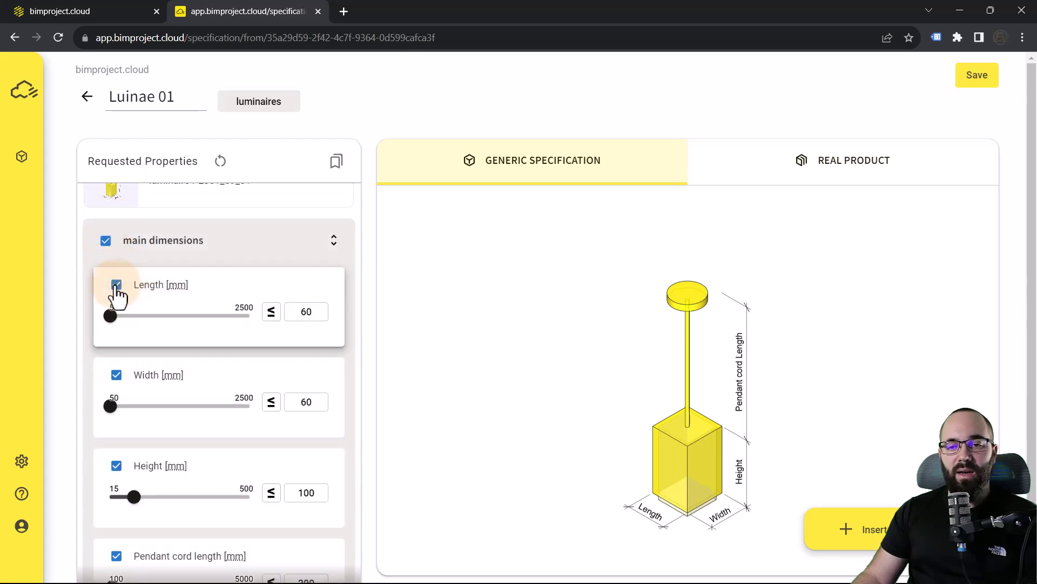
left_click(303, 316)
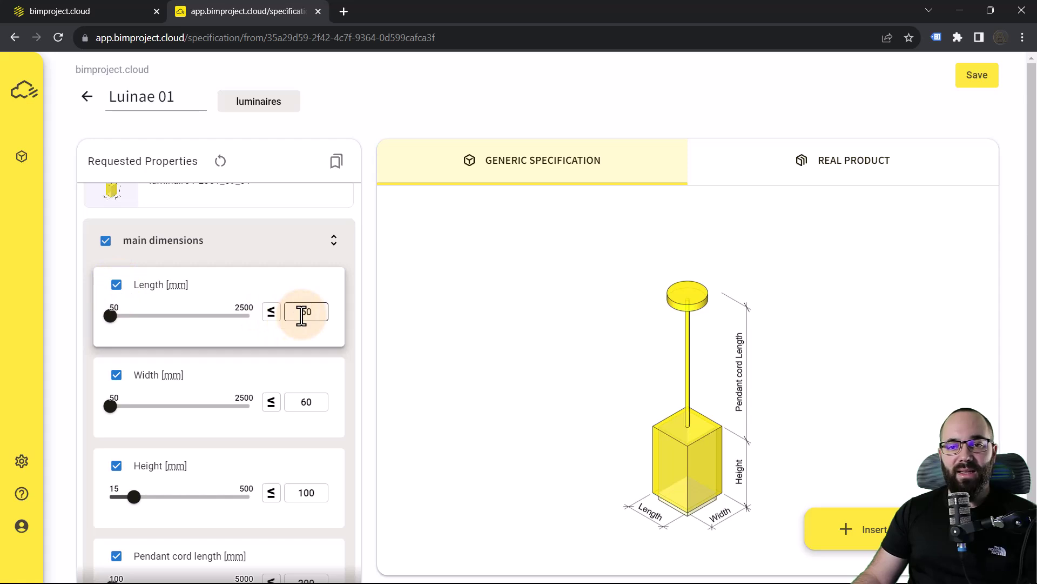
left_click_drag(298, 316, 322, 313)
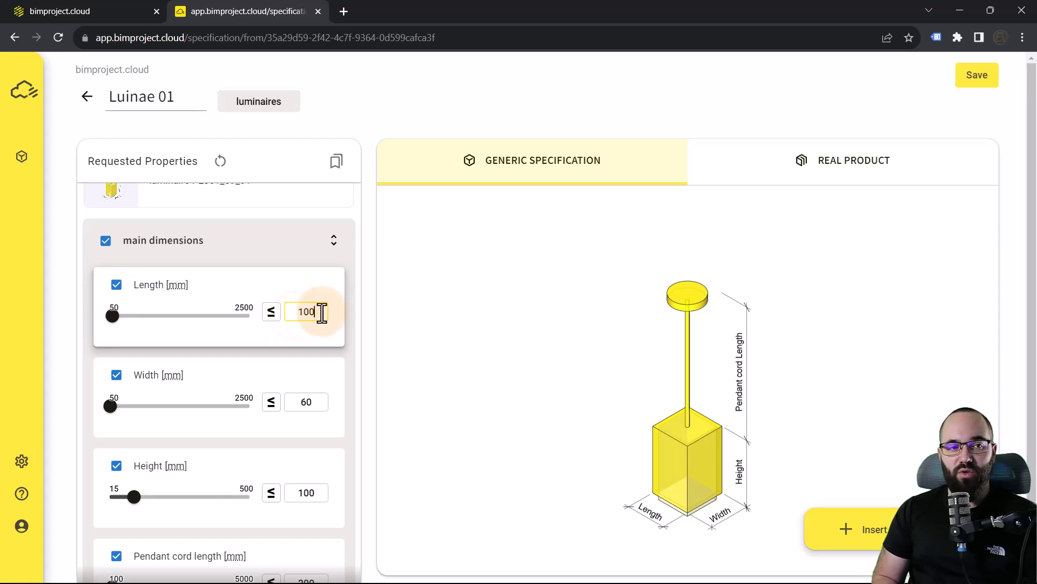
type("100")
scroll(310, 359, "down", 1)
left_click(303, 330)
type("100")
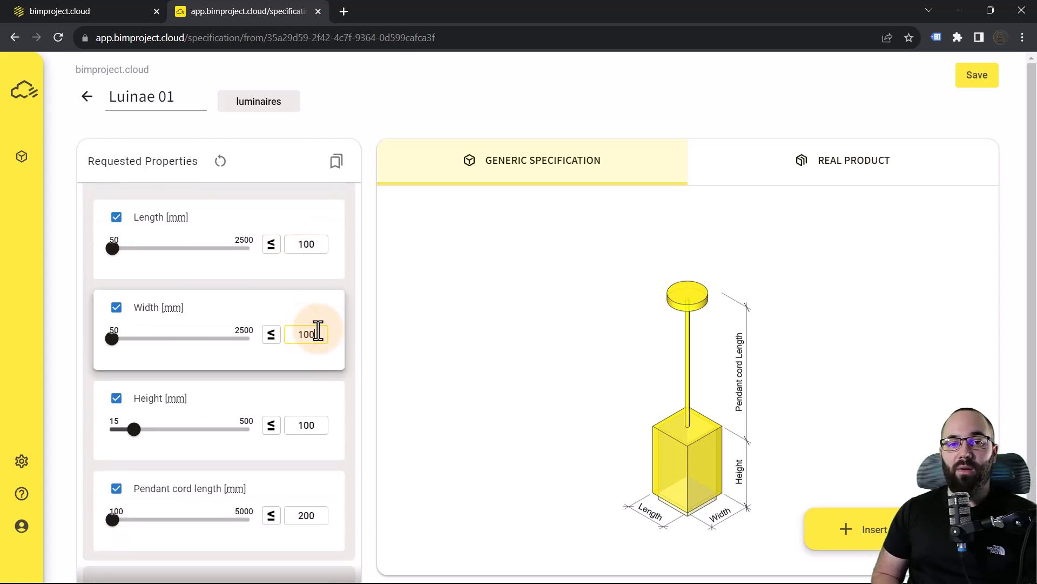
Step: Set the luminaire's height limit to 200 mm and its pendant cord length limit to 250 mm
scroll(308, 331, "down", 3)
double_click(300, 290)
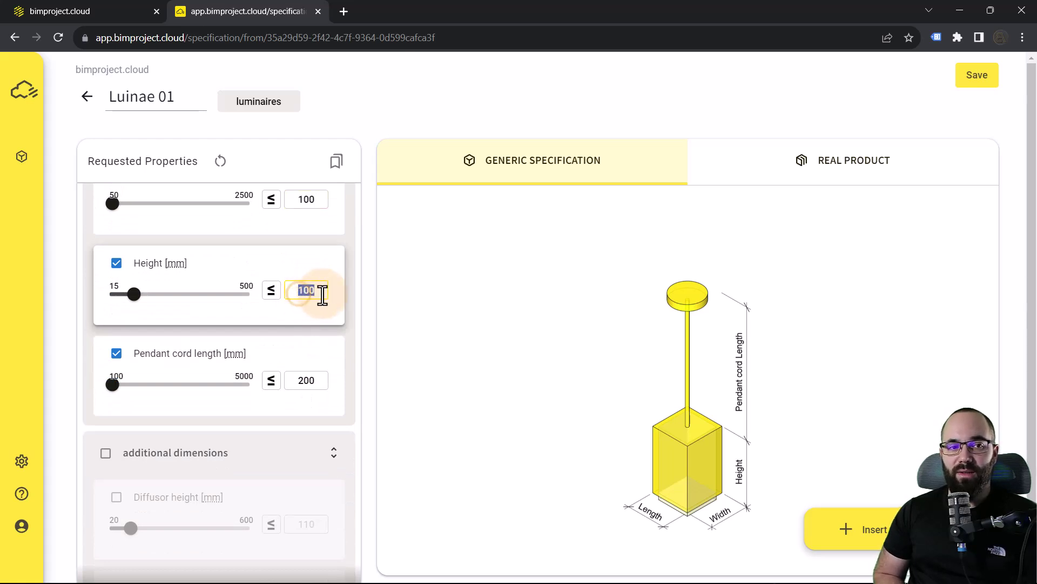
type("200")
left_click(306, 381)
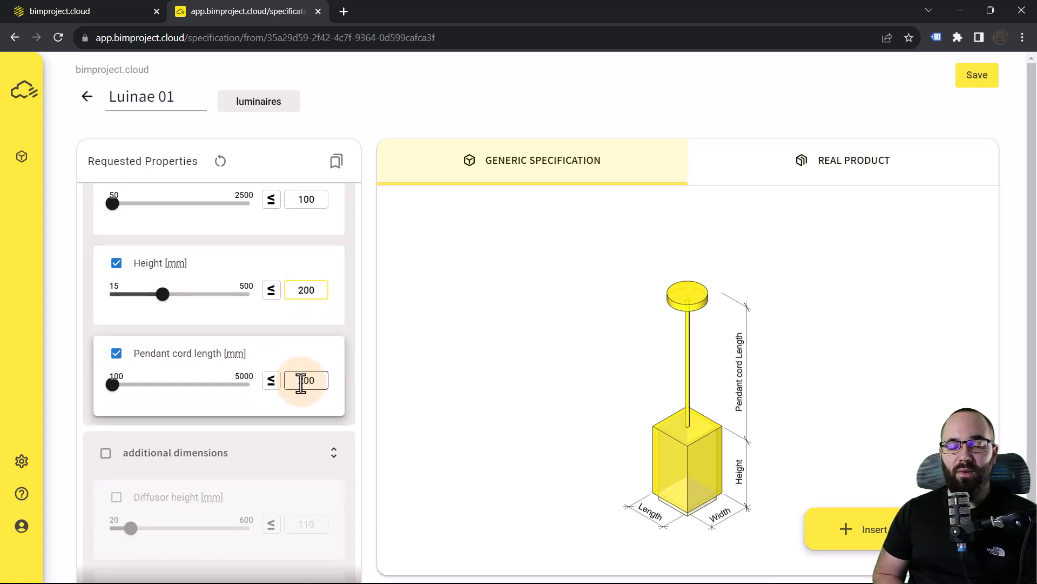
double_click(305, 381)
type("250")
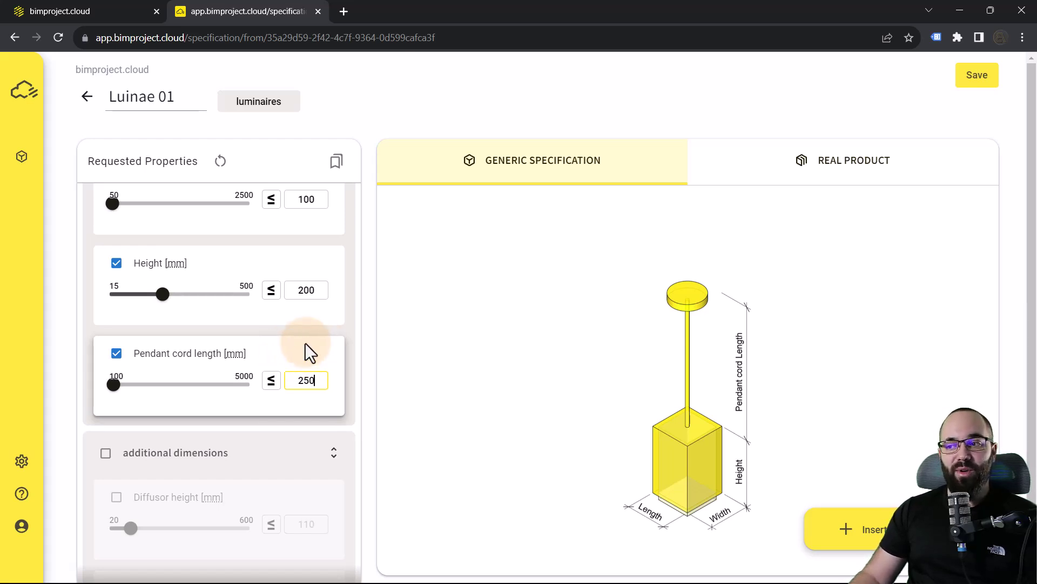
Step: Go from the Add to BIM model pane to the plugin download and search the Autodesk App Store's Revit apps for "bim"
left_click(871, 532)
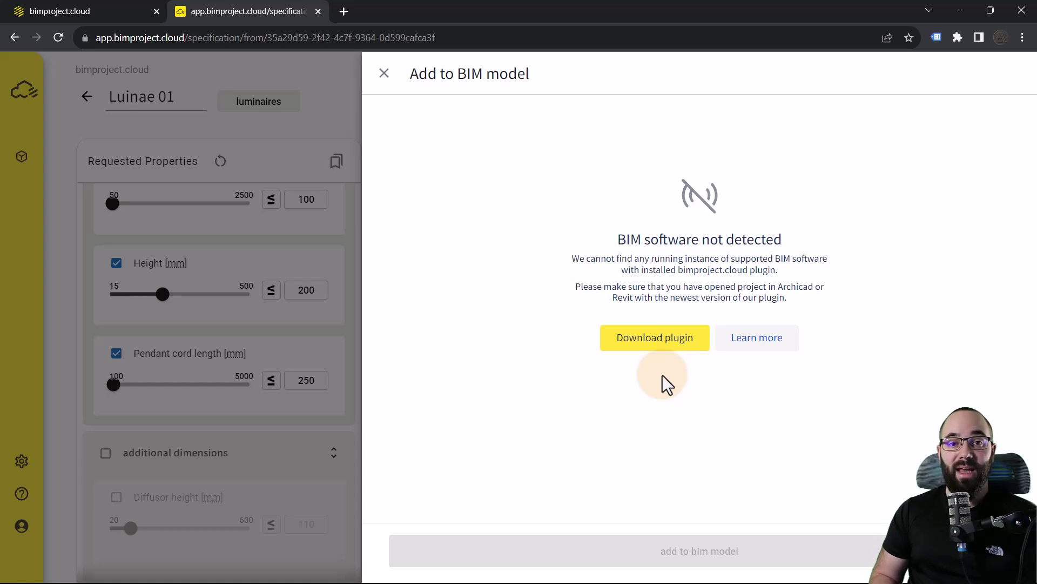
left_click(659, 344)
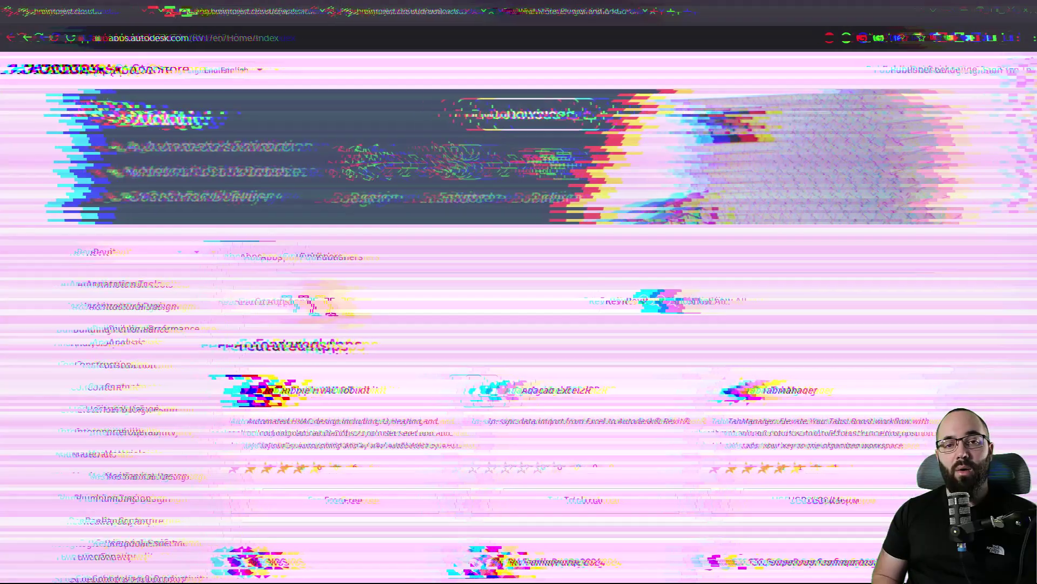
left_click(316, 304)
type("bim")
key("Return")
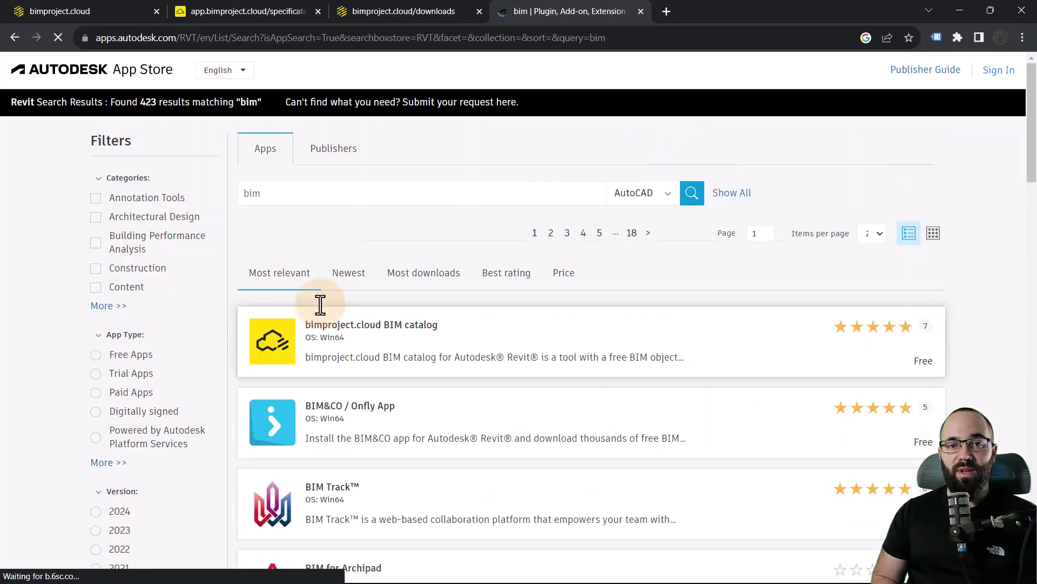
Step: Bring up the bimproject.cloud BIM catalog app page for Revit and download the plugin
left_click(281, 352)
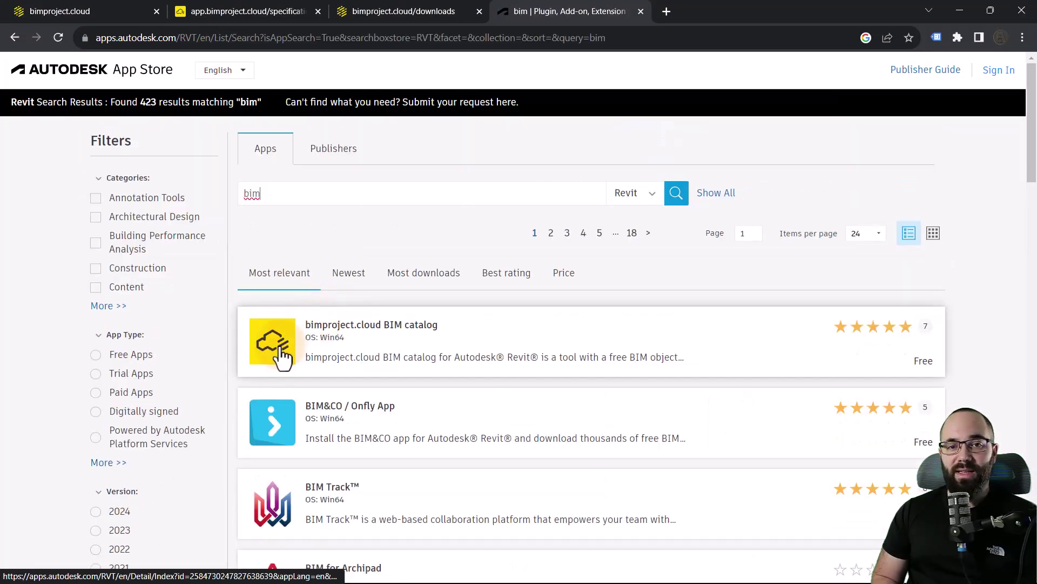
scroll(501, 385, "down", 1)
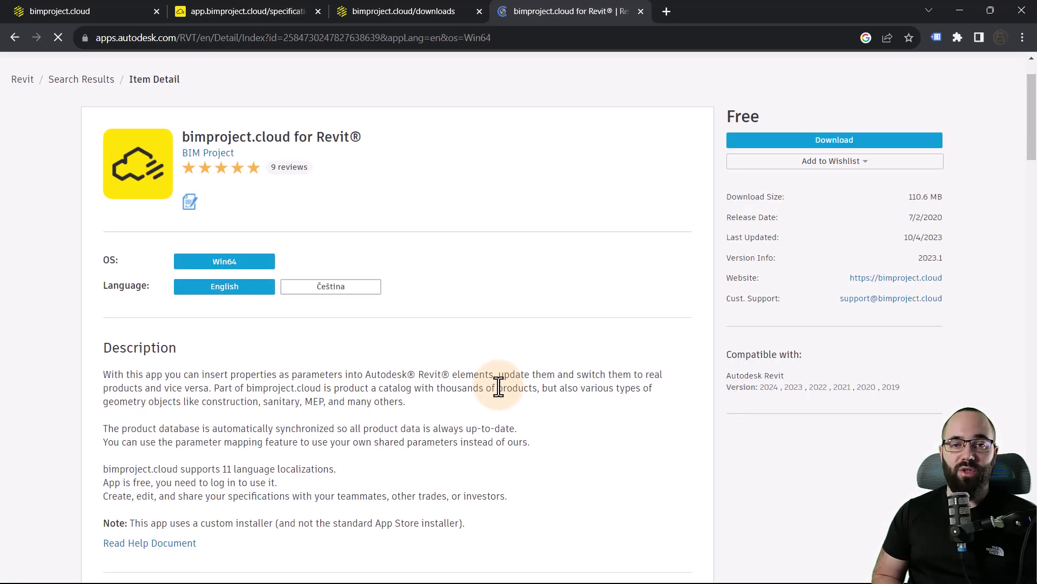
left_click(686, 211)
left_click(772, 141)
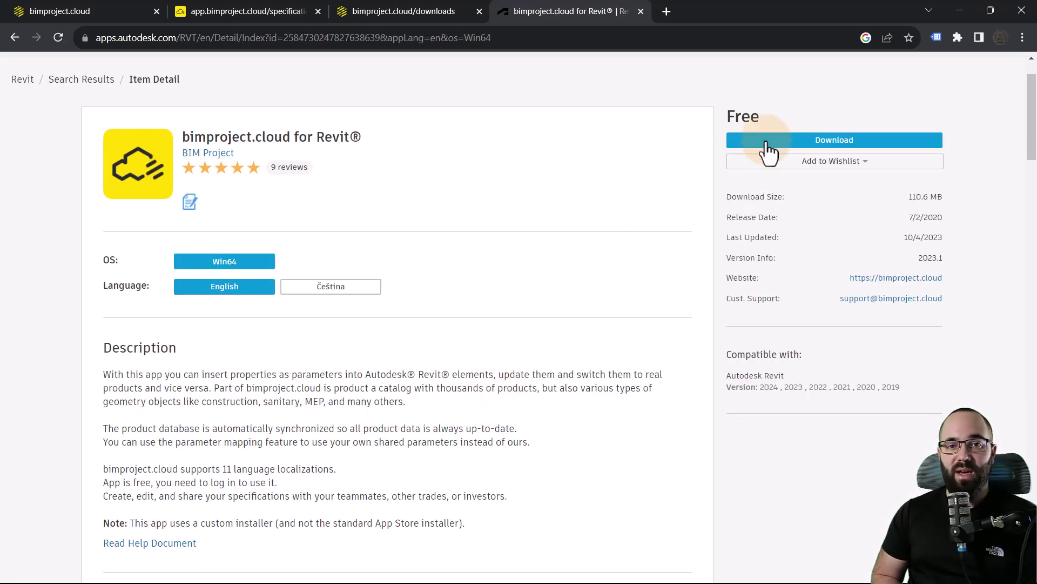
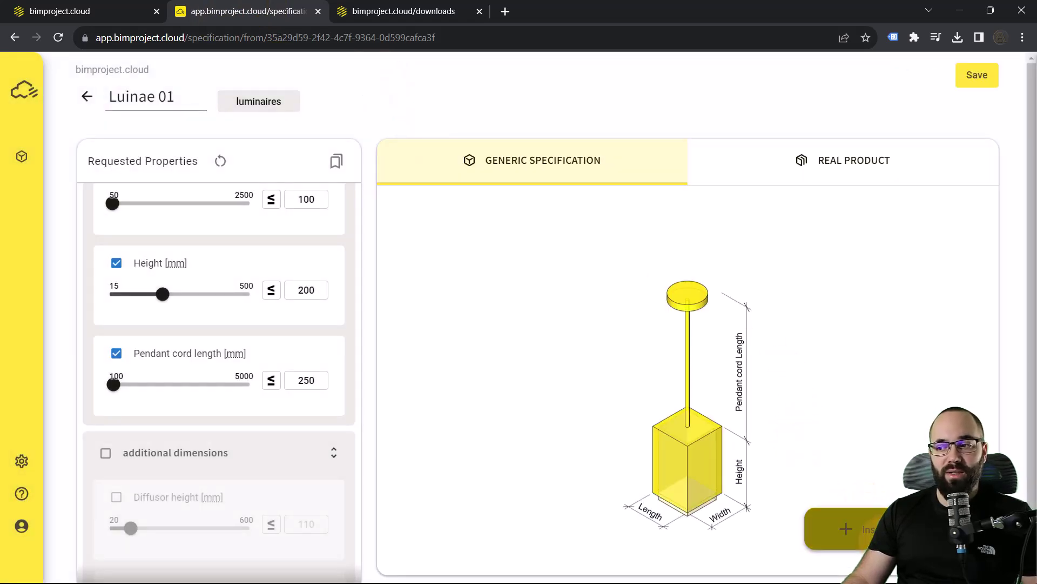
Step: Add the specification to the BIM model as a new Lighting Fixtures instance with family name bpc_luminaire_PE001_09_01 and type name luminaire PE001_09_01
left_click(845, 528)
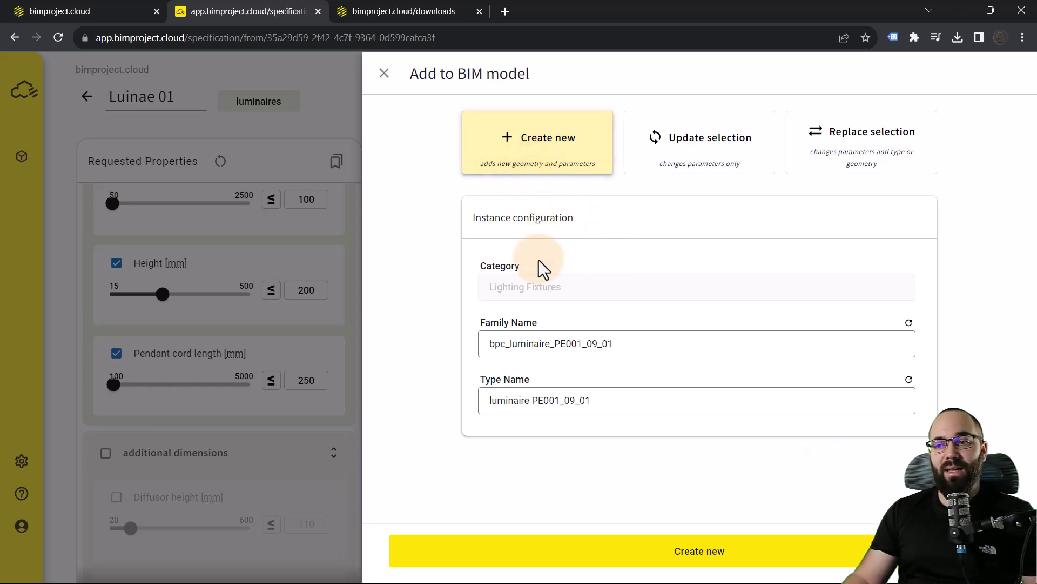
left_click(497, 281)
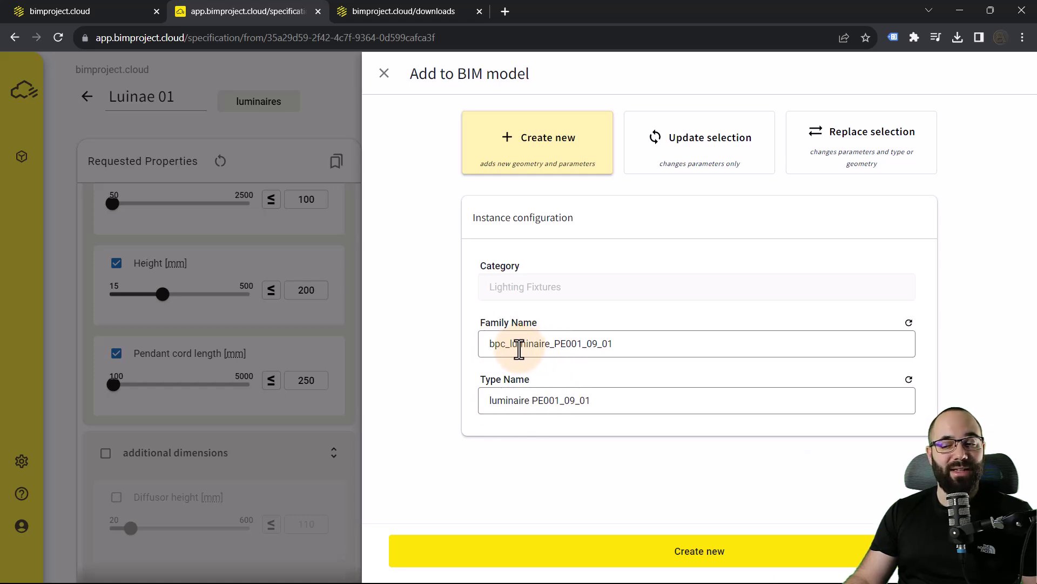
left_click(692, 560)
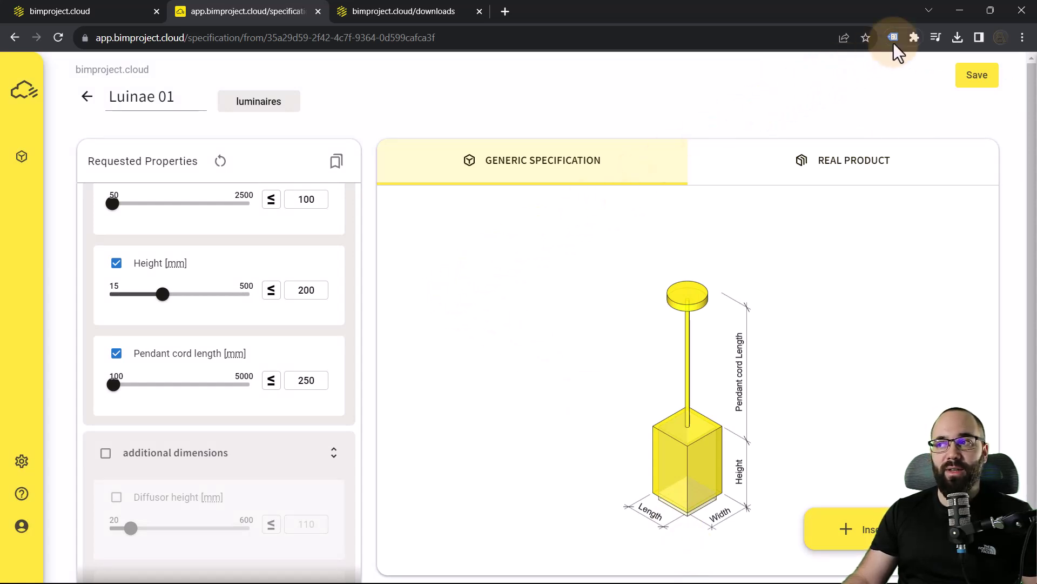
Step: Switch to Revit and place two PE001_09_01 luminaires side by side in the large lower-left room of the Level 2 floor plan
left_click(961, 6)
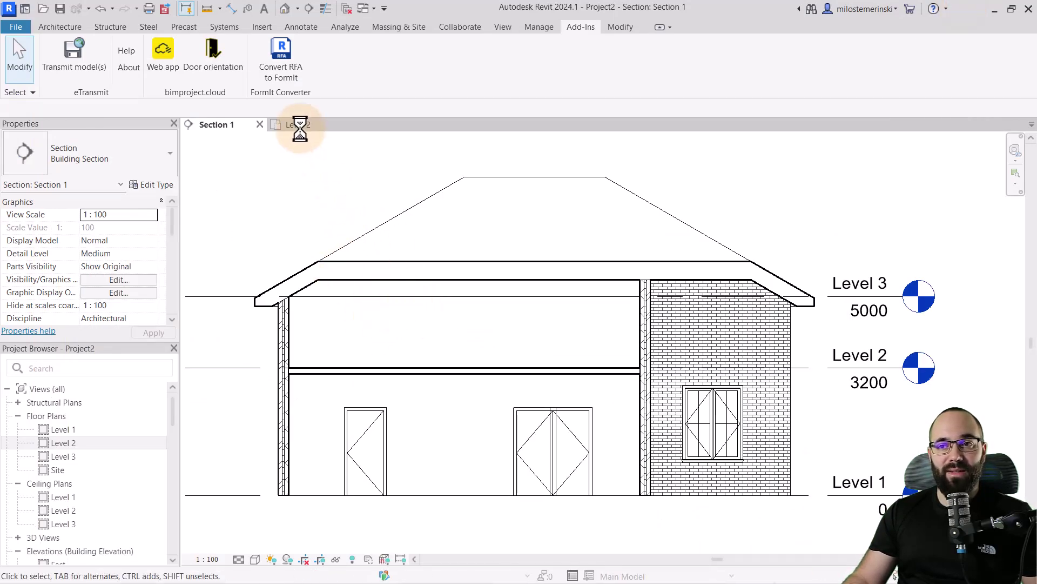
key("c")
key("m")
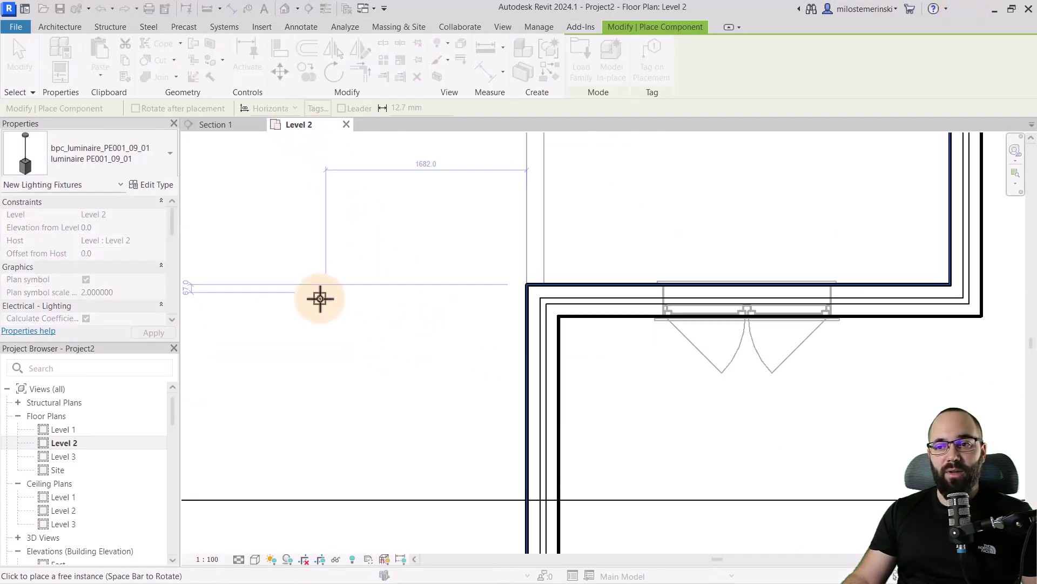
middle_click_drag(321, 297, 308, 355)
scroll(568, 425, "down", 4)
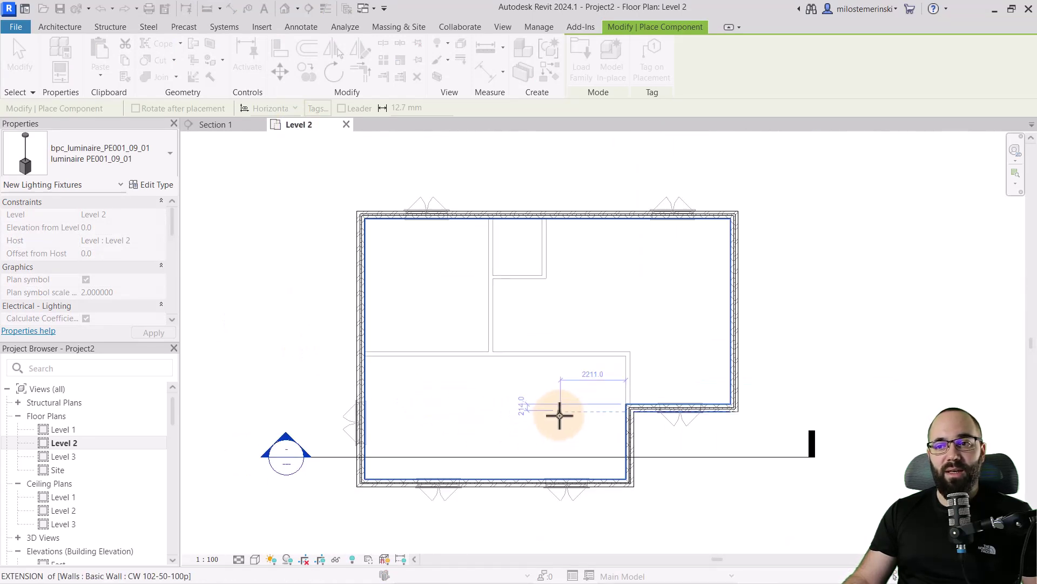
scroll(442, 401, "up", 3)
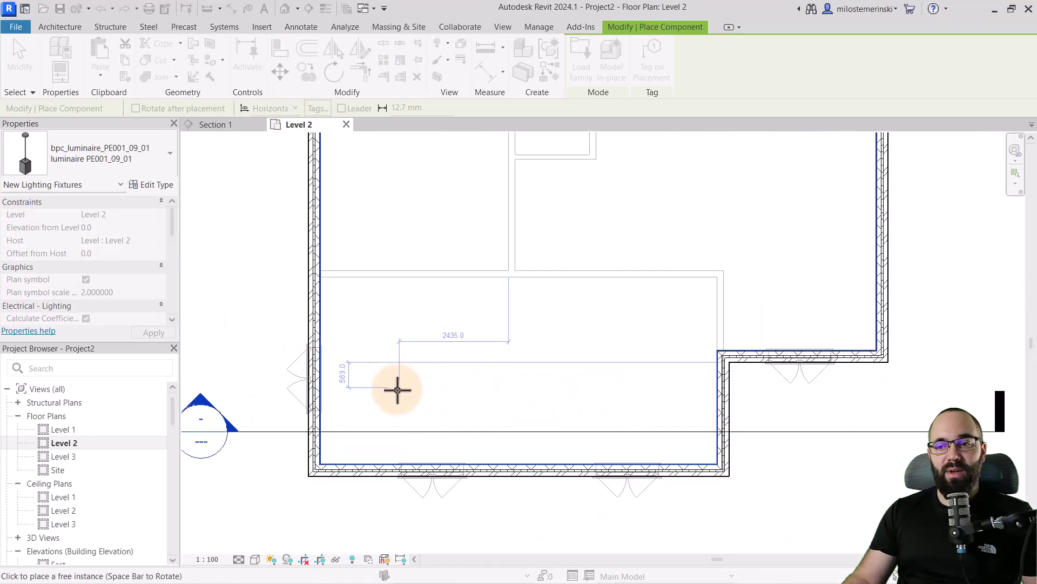
left_click(404, 393)
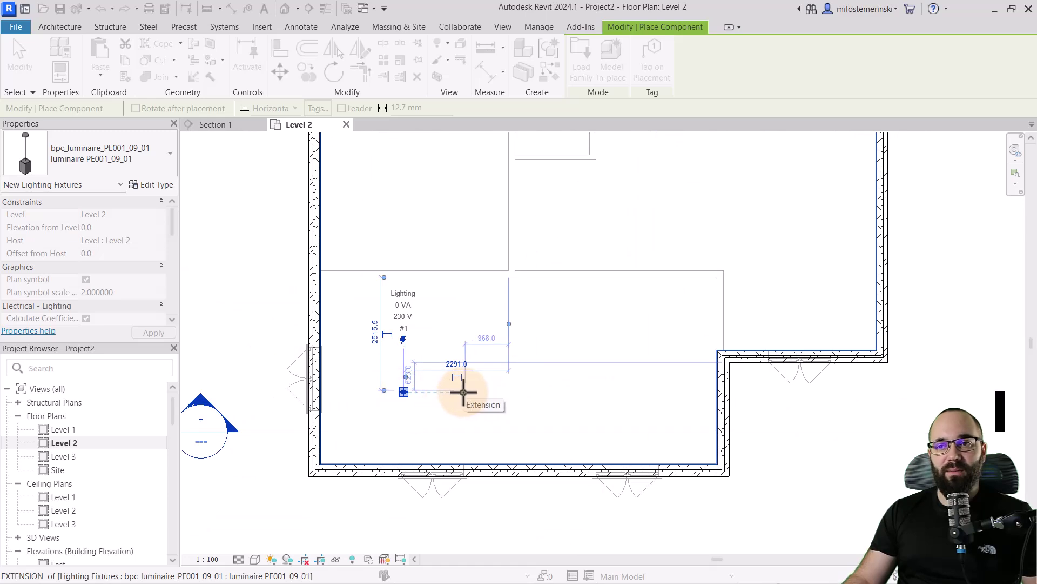
scroll(470, 419, "down", 3)
scroll(494, 417, "up", 2)
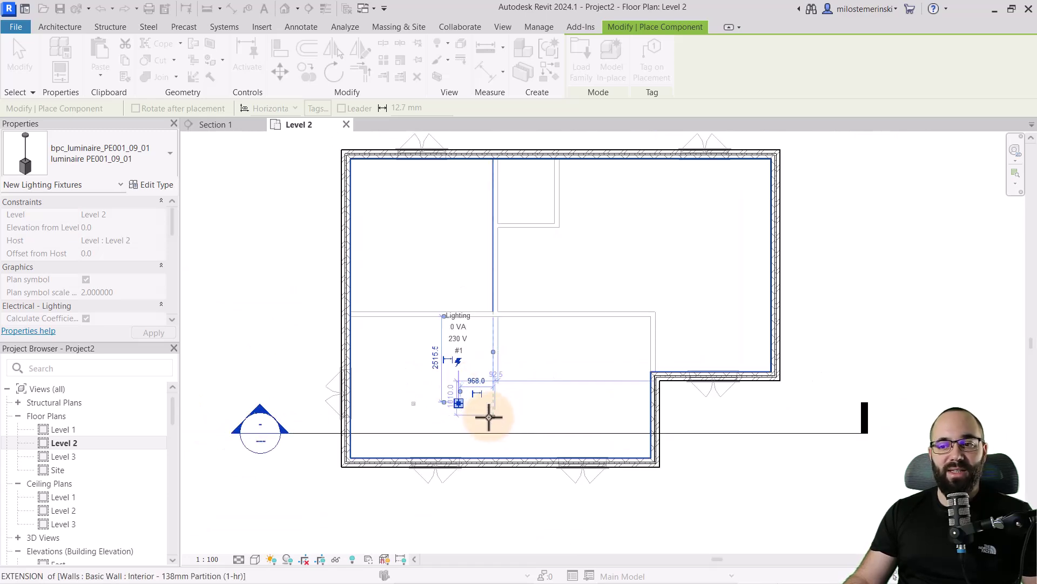
left_click(491, 416)
key("Escape")
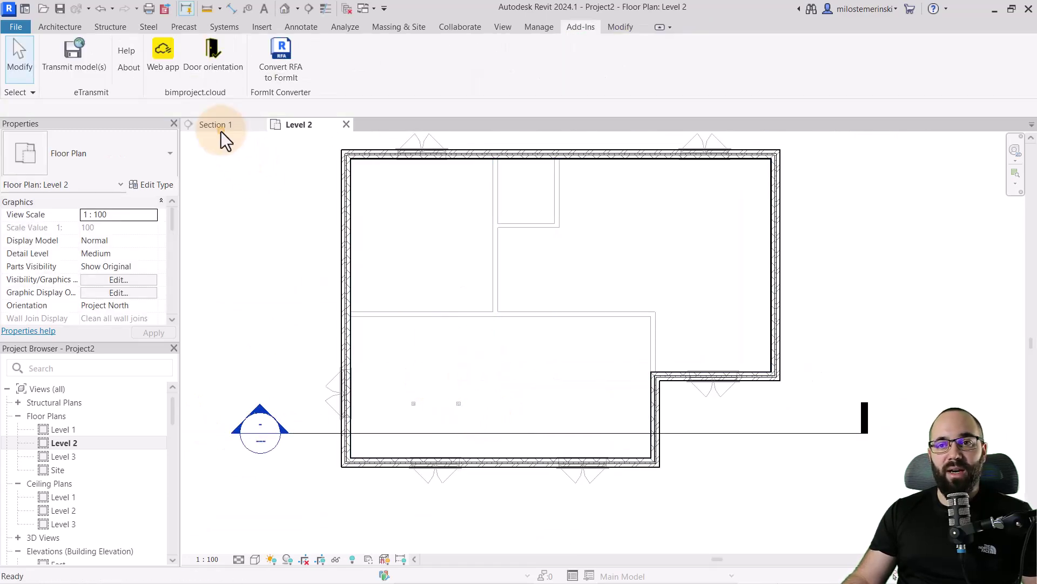
Step: In the Section 1 view, move both luminaires down together from the top face of the Level 2 floor to its underside
left_click(220, 131)
scroll(380, 374, "up", 3)
left_click(361, 384)
left_click(510, 398)
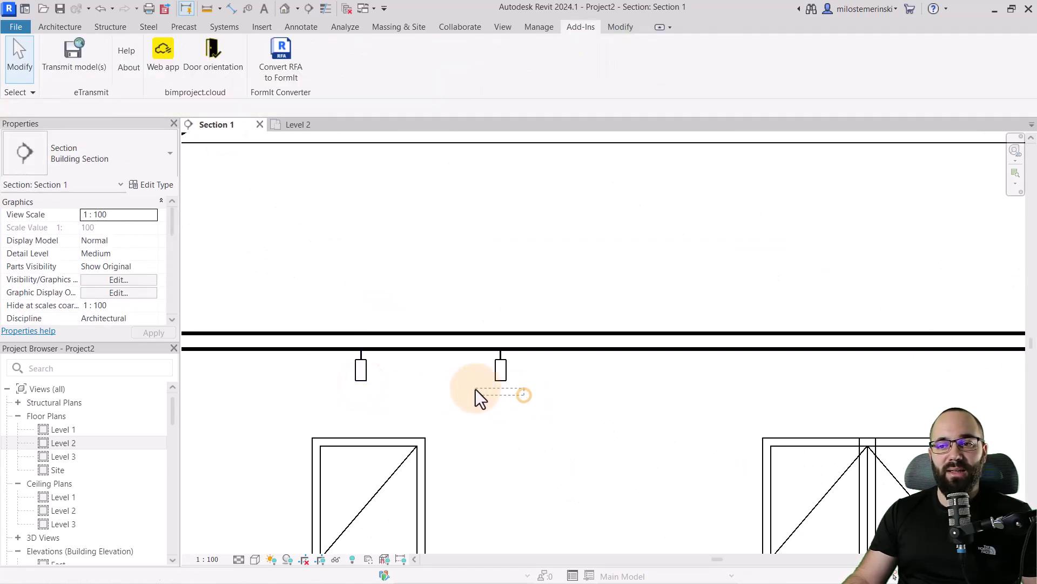
left_click_drag(535, 372, 384, 368)
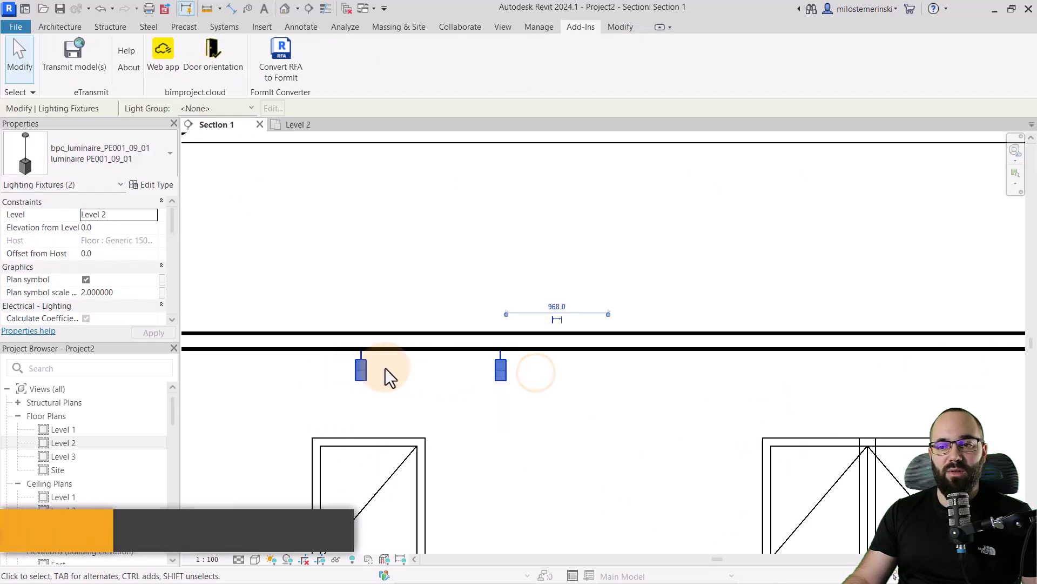
scroll(384, 368, "up", 3)
key("m")
key("v")
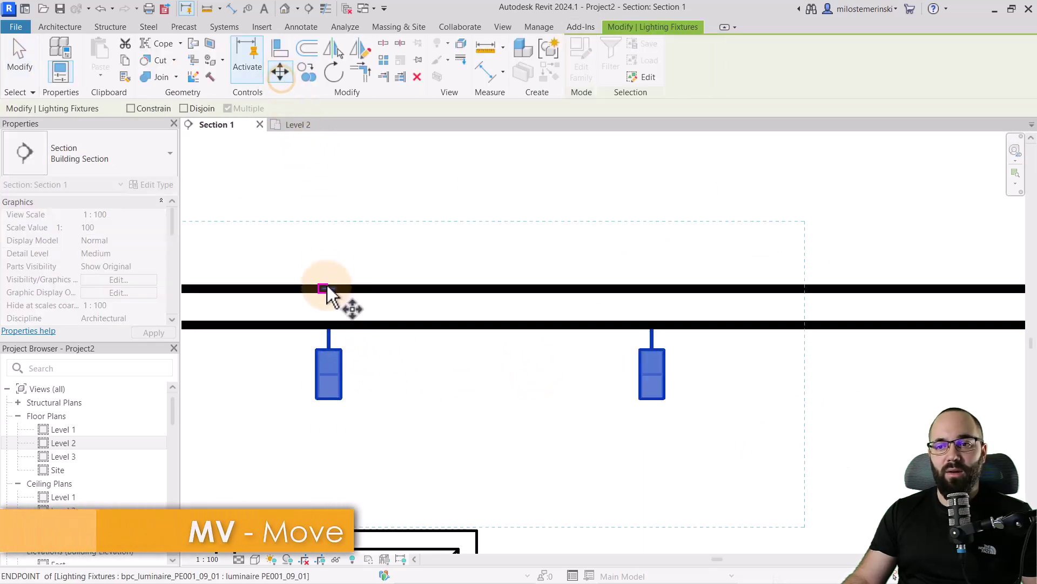
left_click(329, 288)
left_click(329, 324)
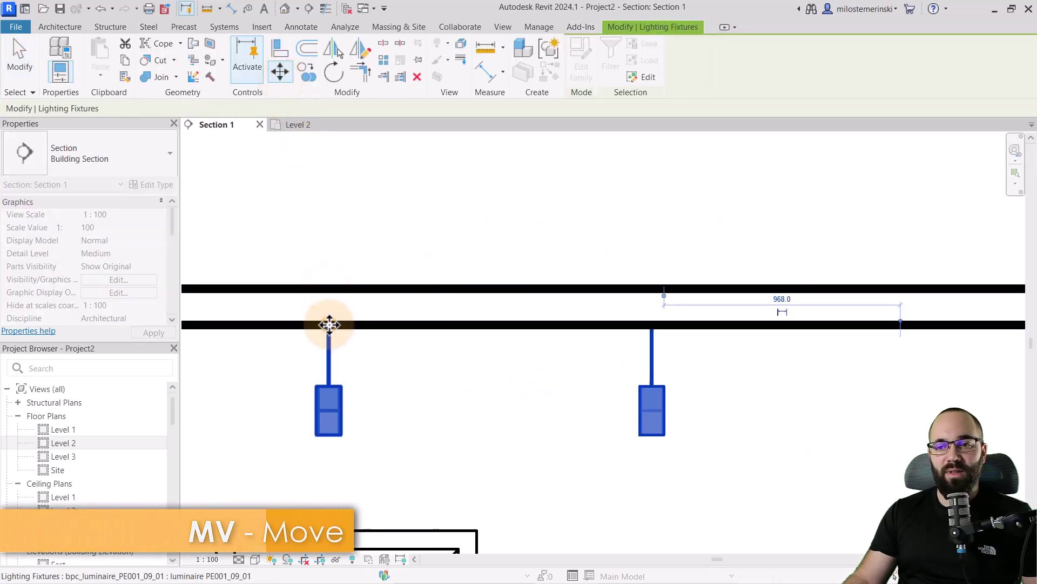
Step: Clear the luminaire selection and turn on thin line display in the Section 1 view
left_click(368, 361)
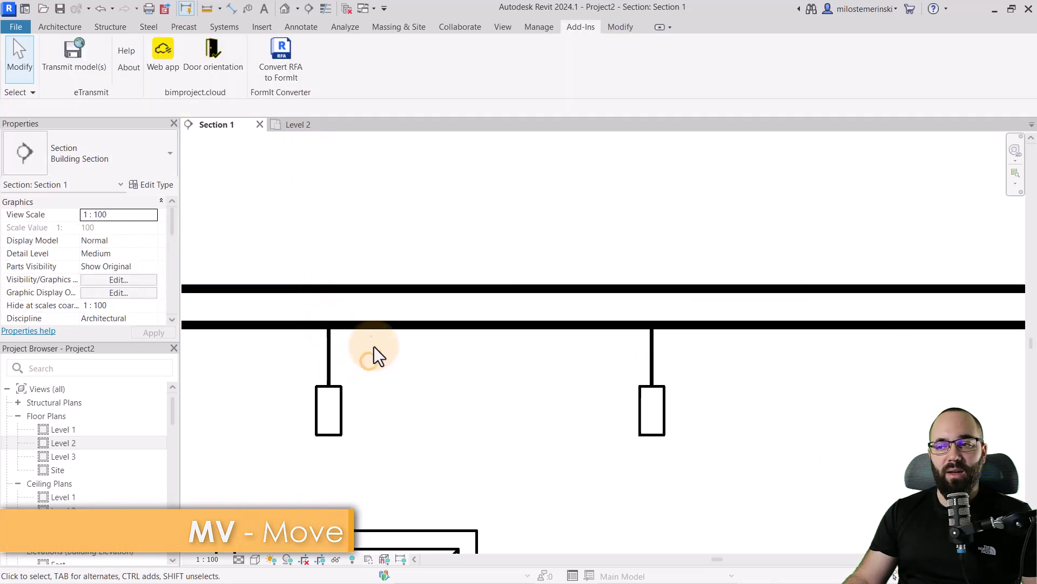
left_click(326, 8)
middle_click_drag(454, 395, 533, 385)
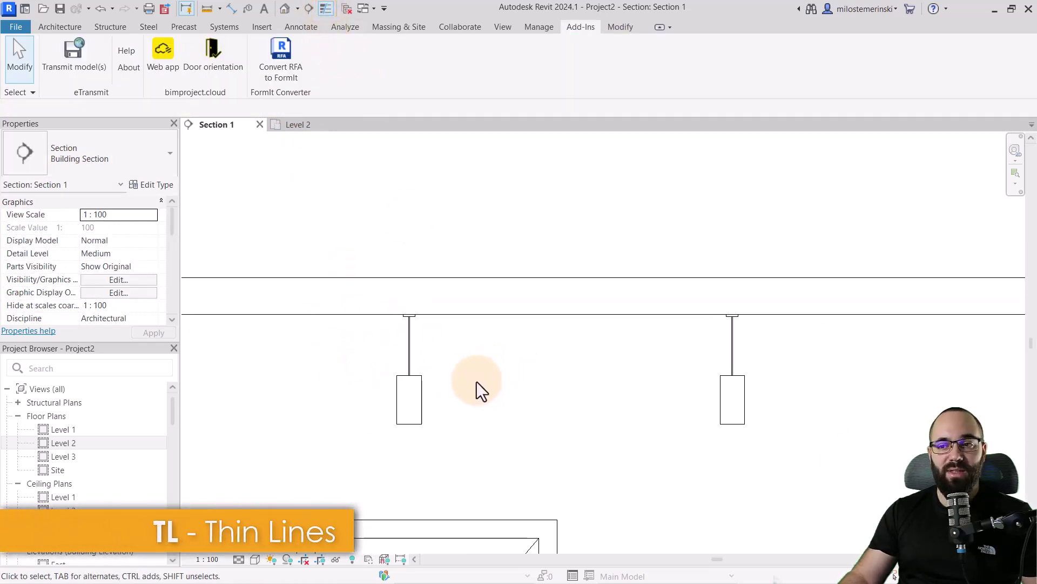
scroll(463, 410, "down", 2)
middle_click_drag(484, 416, 435, 392)
Step: Select the left luminaire and review its type parameters, including the Dimensions group
left_click(380, 360)
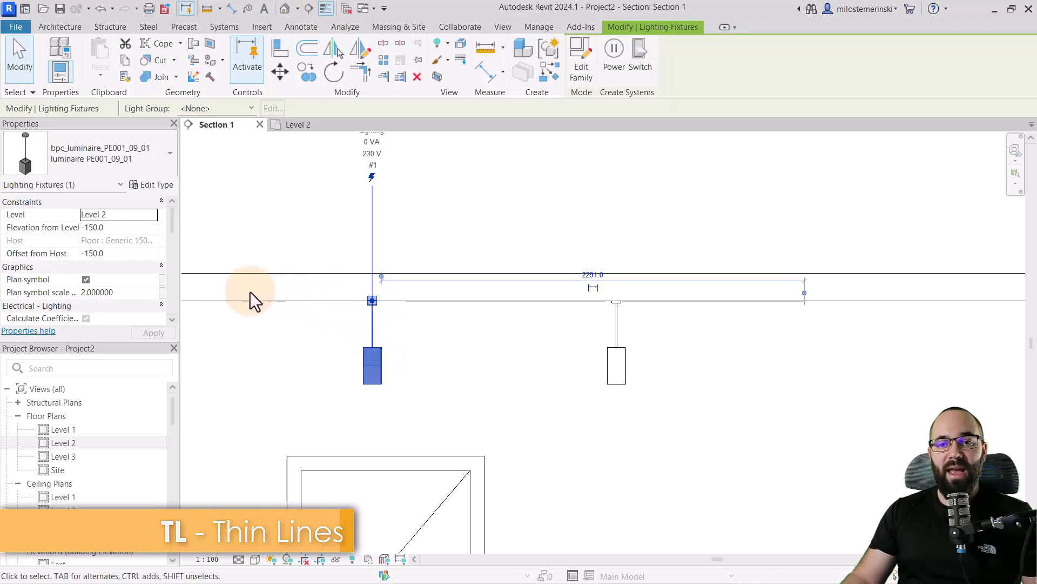
left_click(157, 186)
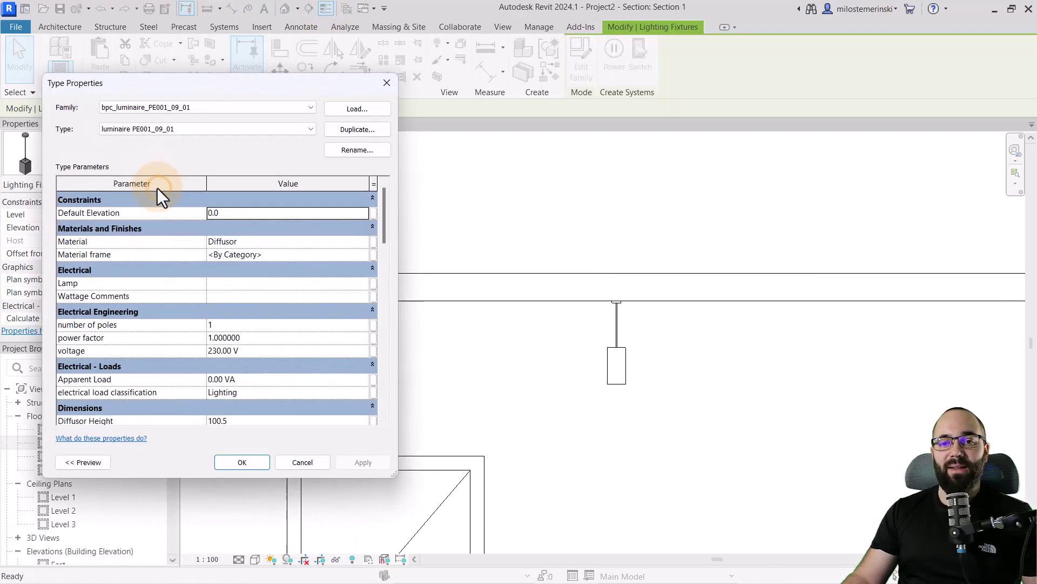
scroll(285, 319, "down", 3)
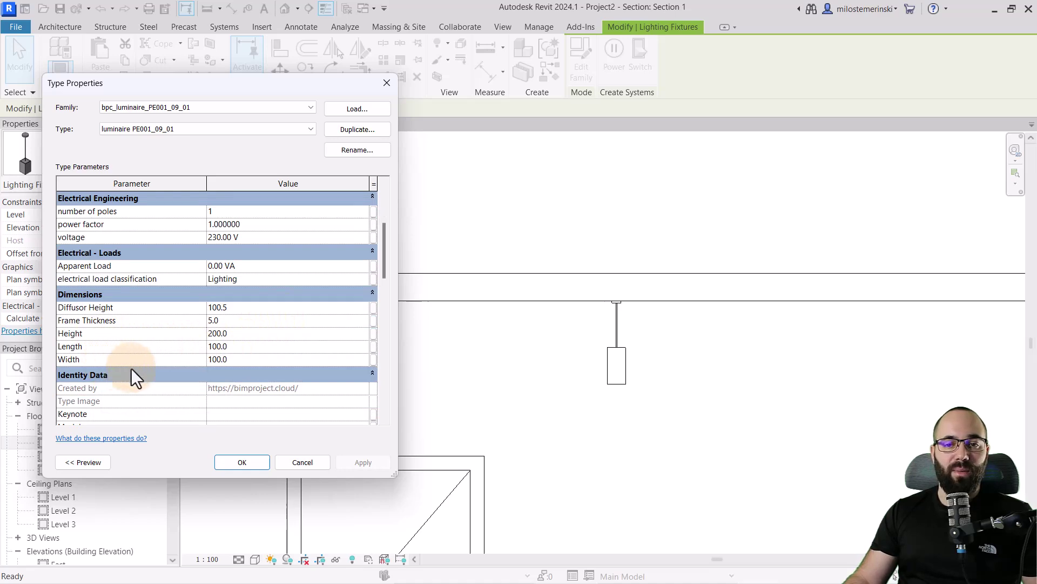
left_click(251, 463)
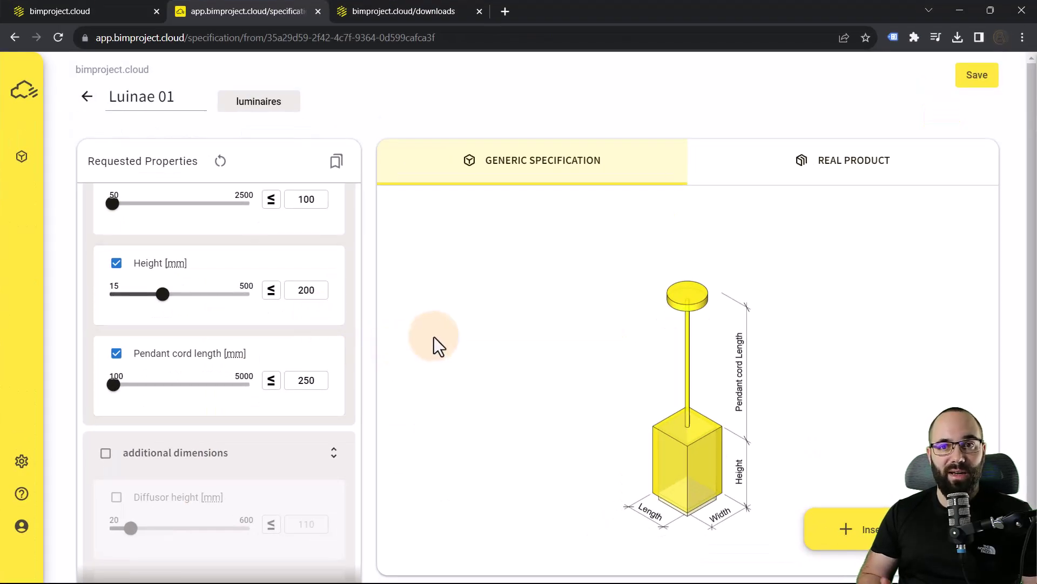
Step: In the bimproject.cloud specification, set the luminaire's Height to 300 mm and Pendant cord length to 600 mm
scroll(331, 334, "up", 1)
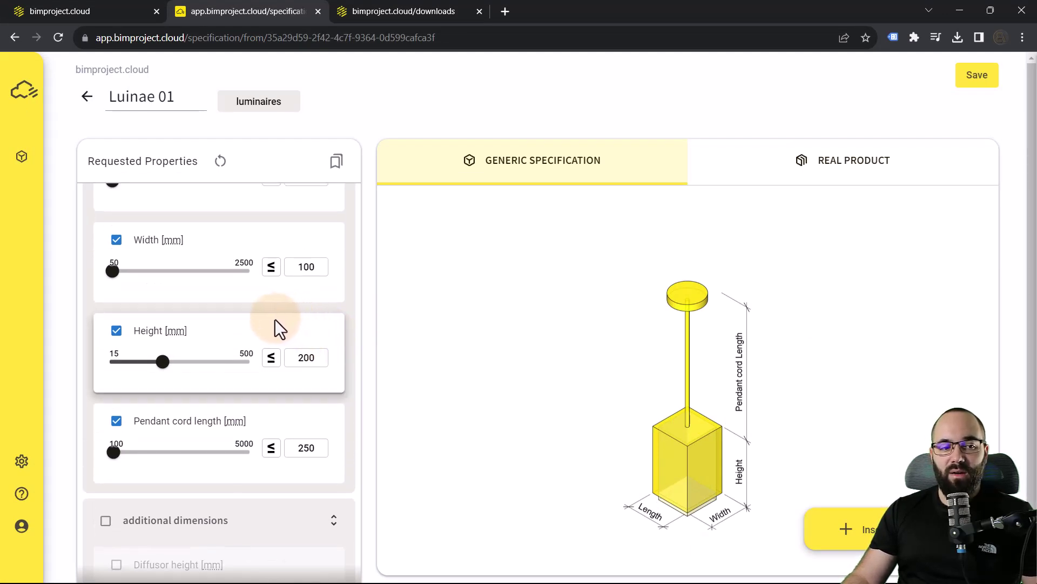
left_click(296, 359)
double_click(296, 359)
type("300")
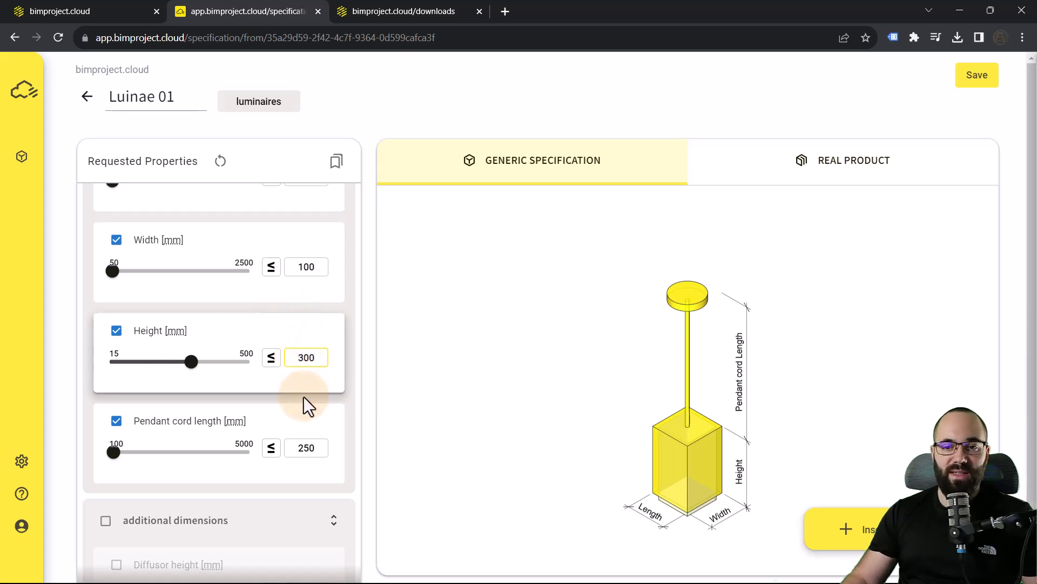
left_click(303, 449)
left_click_drag(316, 450, 282, 451)
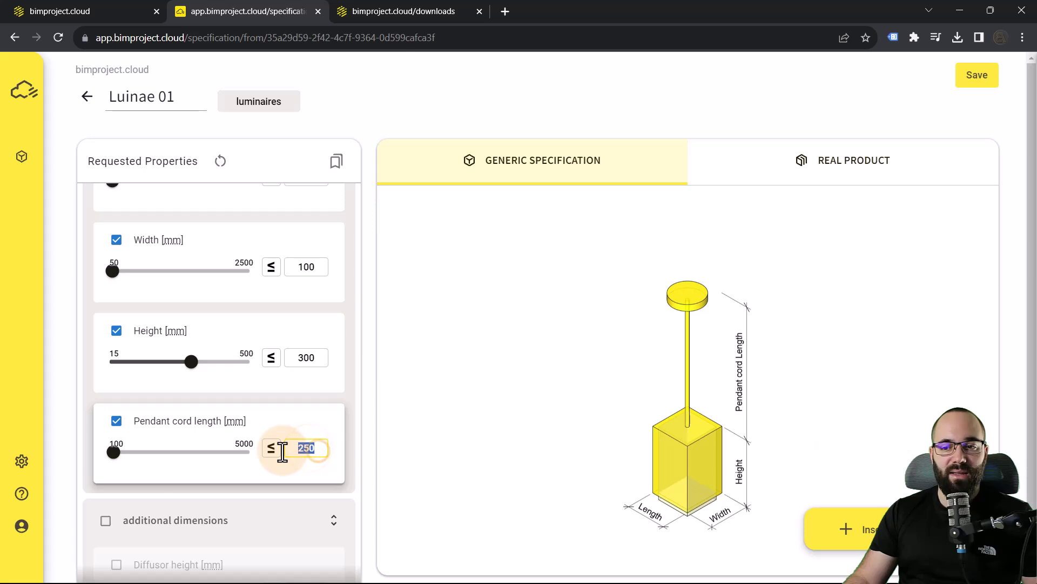
type("600")
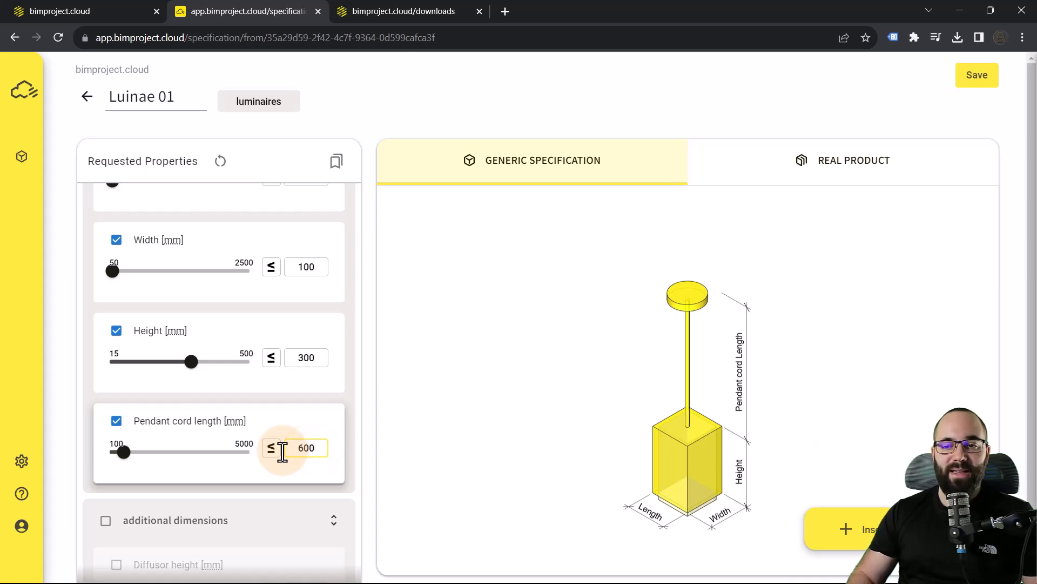
left_click(354, 424)
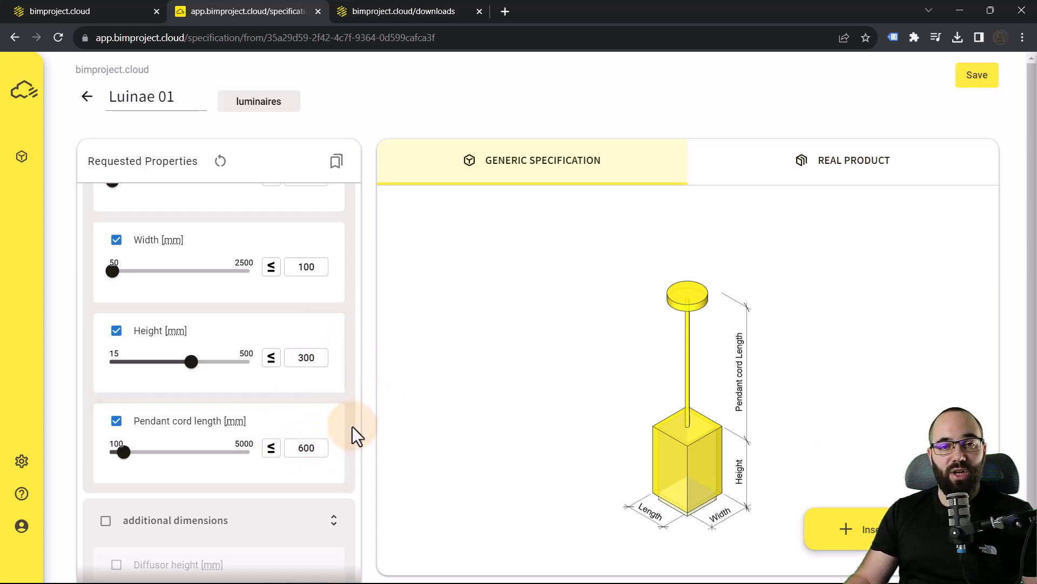
Step: Apply the specification to the selected luminaire with the Update selection option, which changes parameters only, and return to Revit
left_click(868, 535)
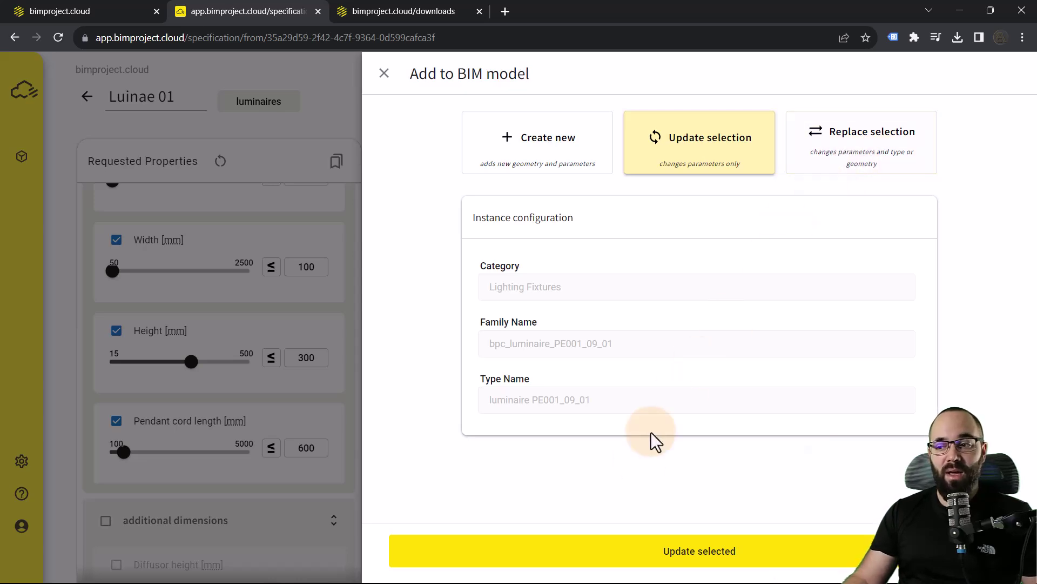
left_click(656, 552)
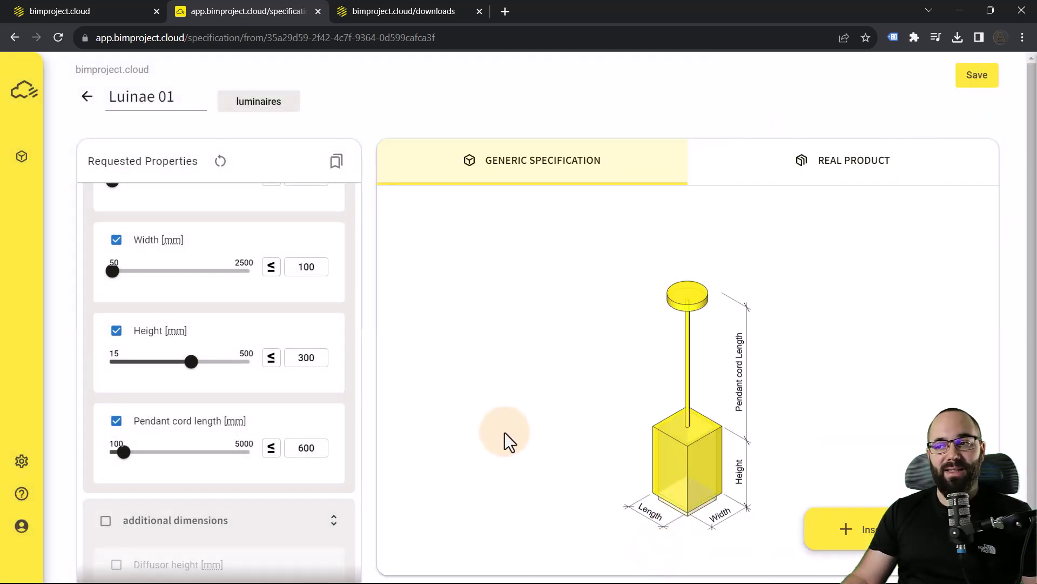
key("alt+Tab")
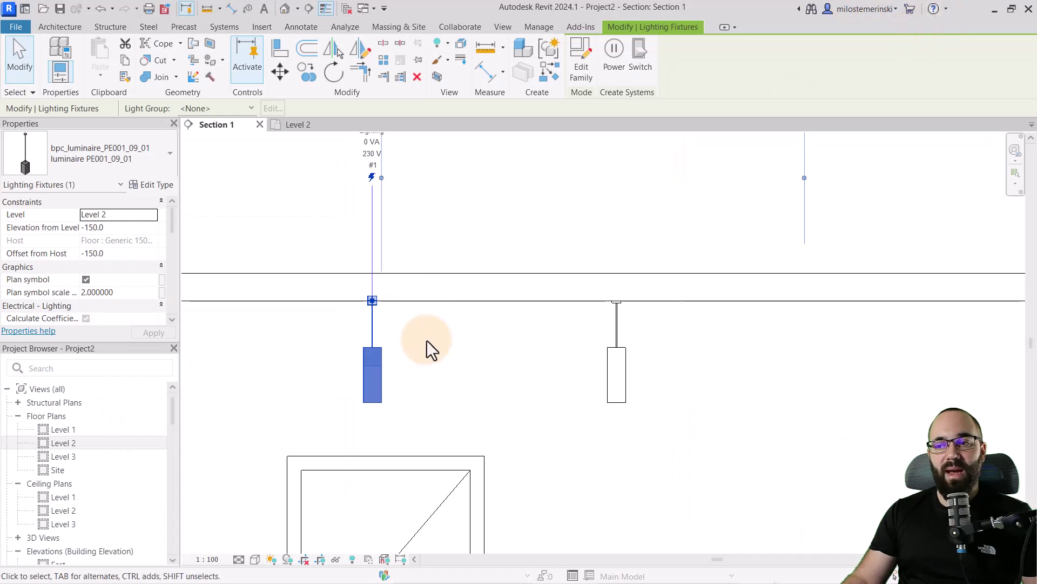
scroll(381, 347, "up", 2)
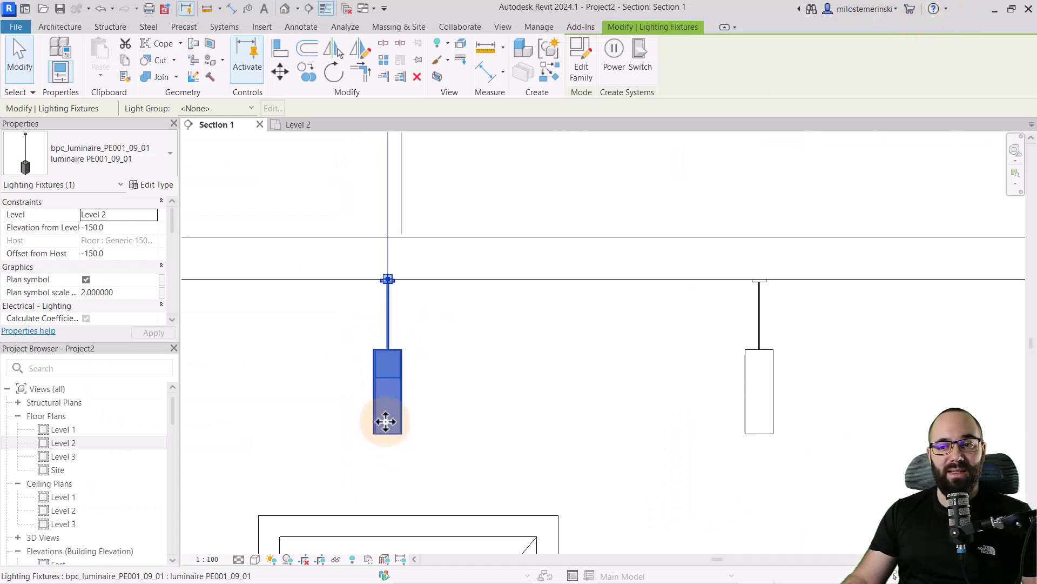
Step: Check the Height, Length and Width values in the selected luminaire's type properties
left_click(154, 185)
scroll(319, 340, "down", 5)
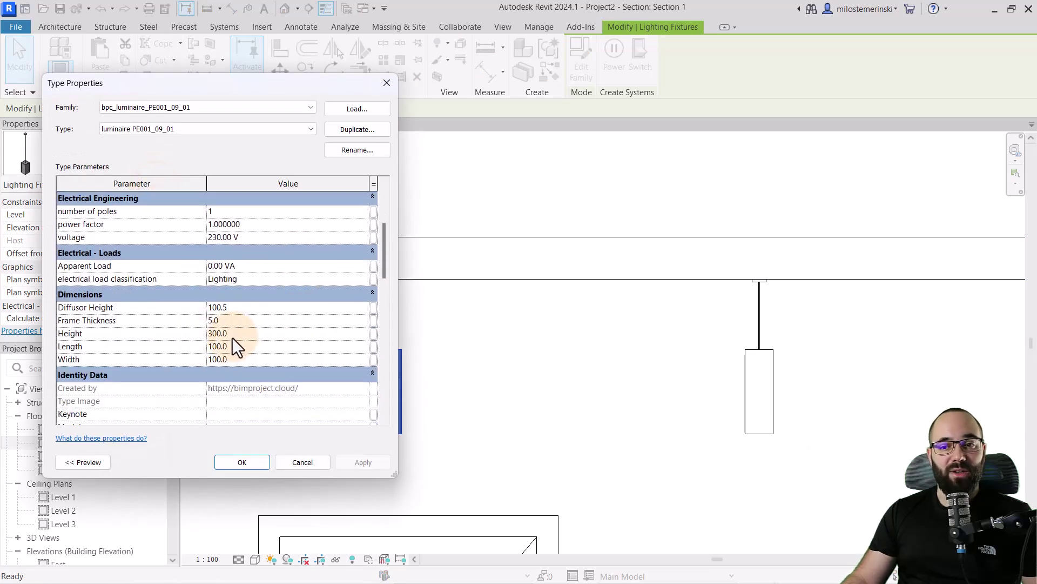
left_click(246, 459)
Step: Set the left luminaire's instance pendant cord length to 600 and apply it, then clear the selection
scroll(127, 297, "down", 5)
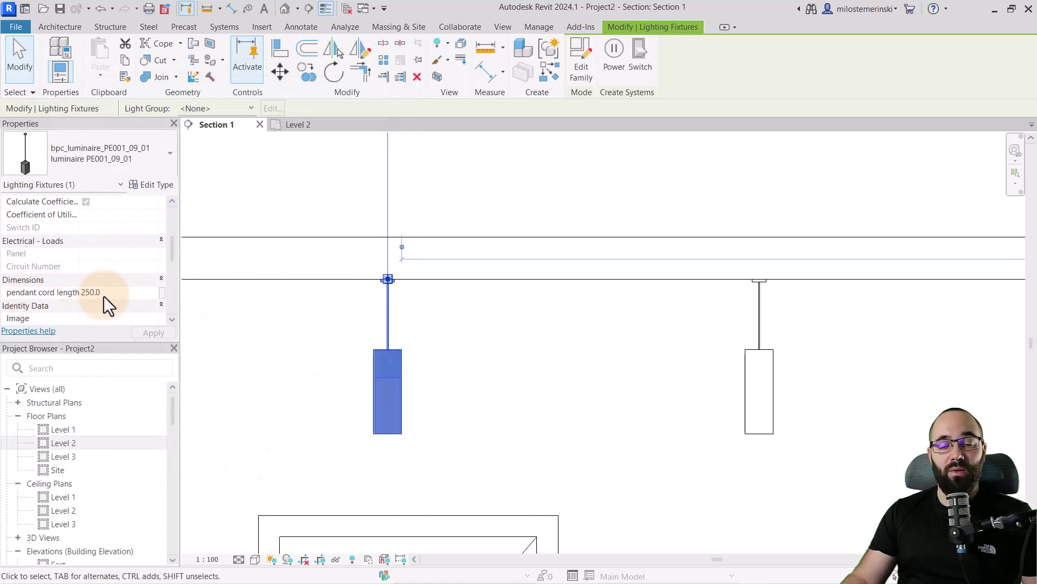
left_click(104, 297)
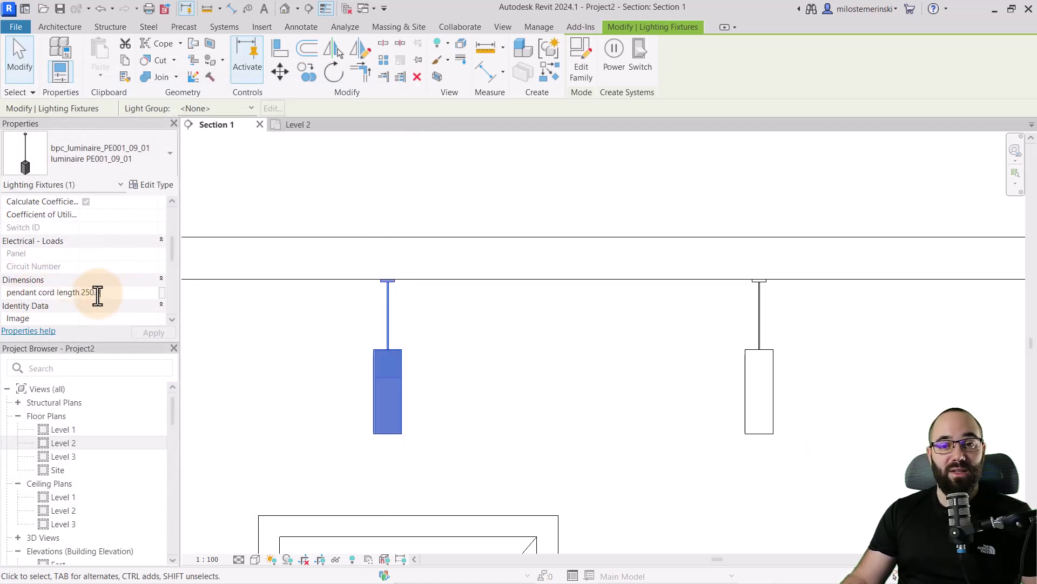
left_click_drag(101, 294, 64, 297)
type("600")
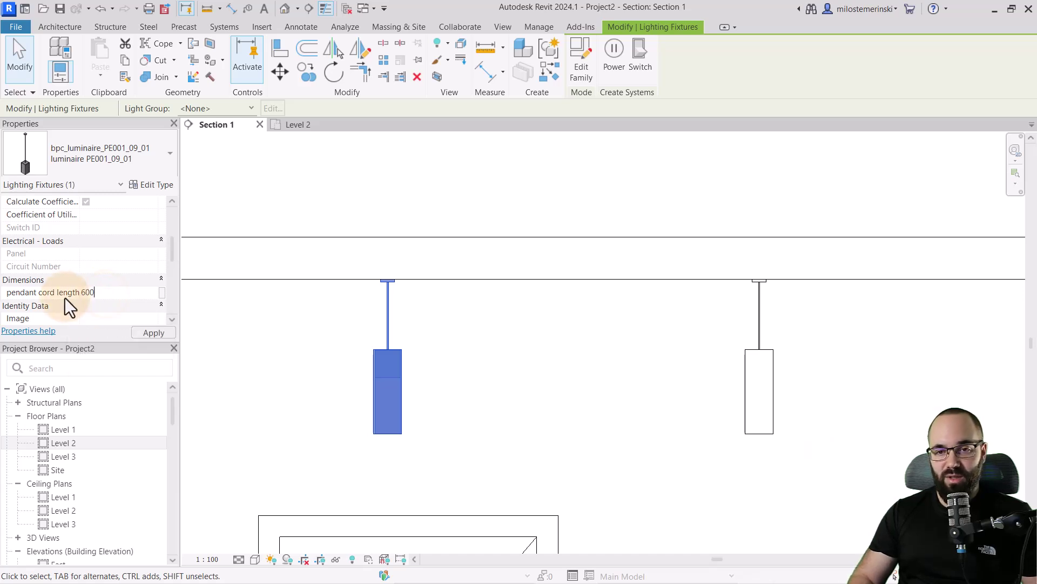
left_click(147, 333)
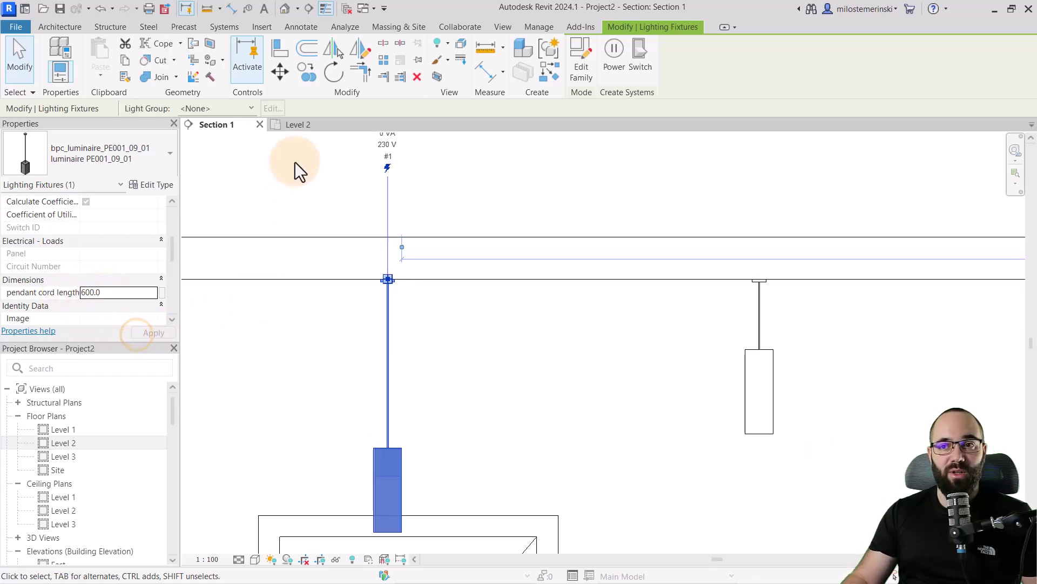
left_click(291, 192)
Step: Place a third PE001_09_01 luminaire component in the Level 2 floor plan, to the right of the existing two
left_click(305, 127)
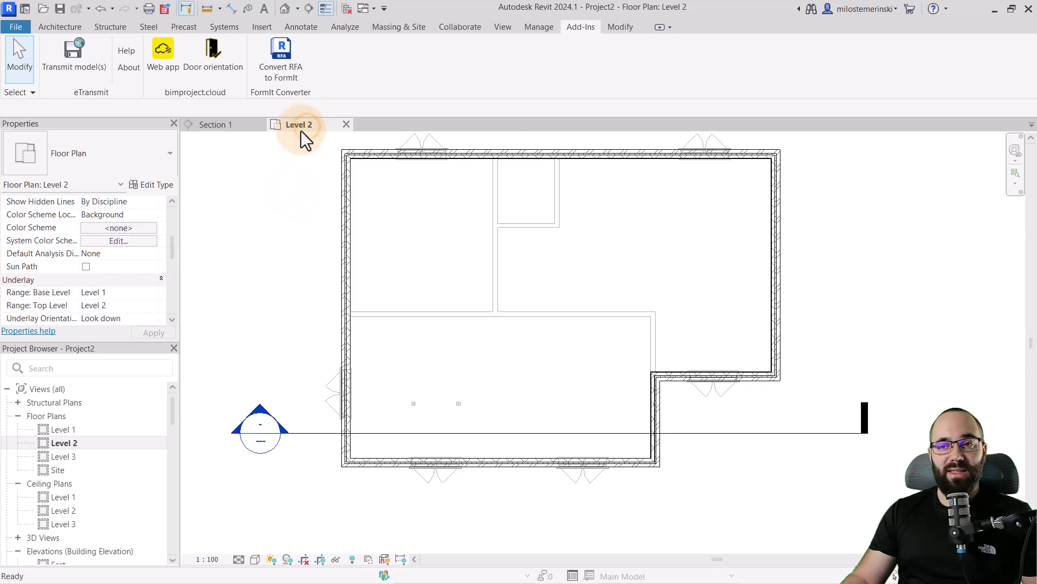
left_click(60, 27)
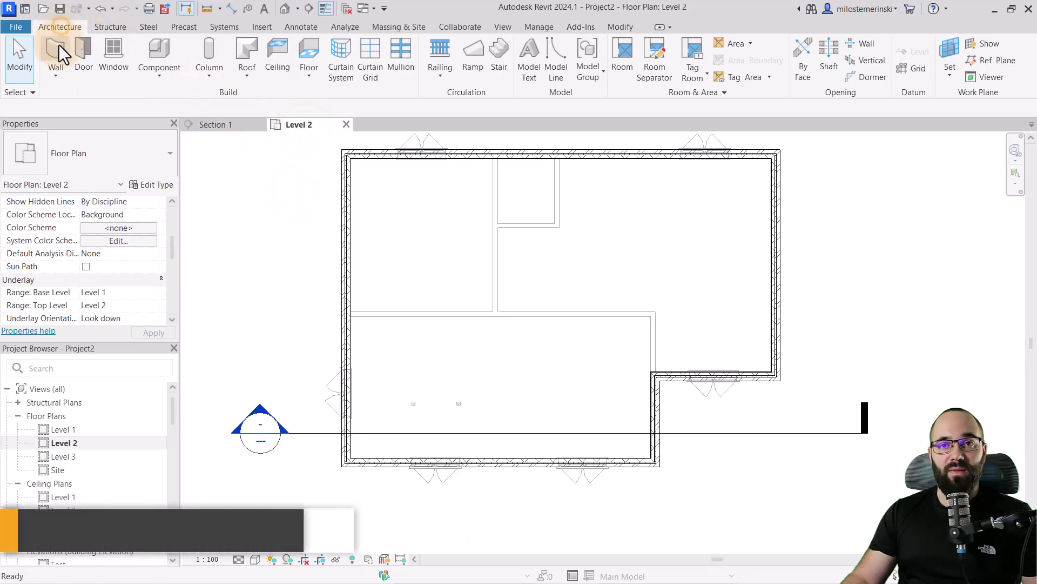
left_click(148, 52)
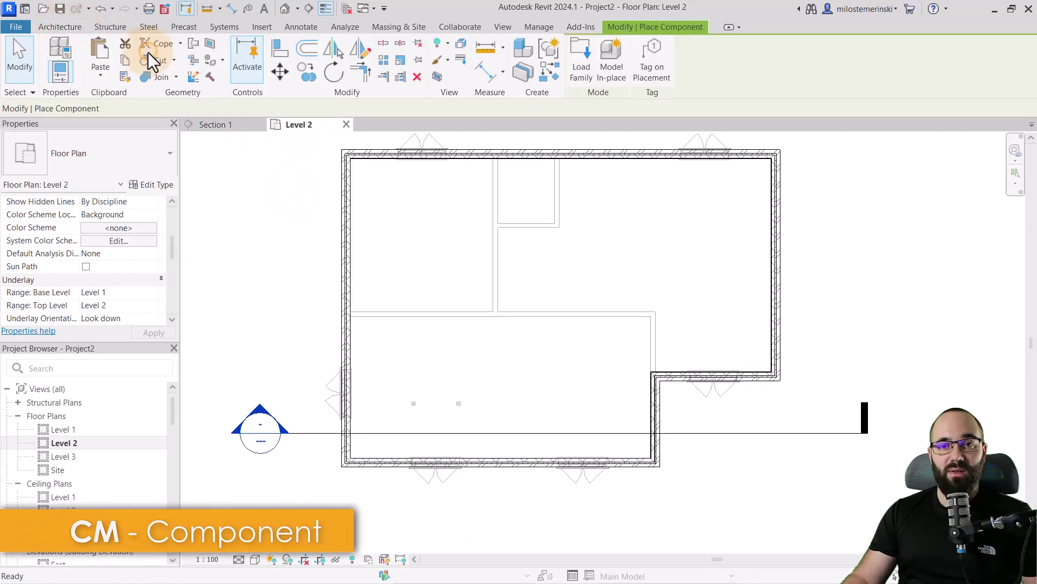
left_click(493, 398)
key("Escape")
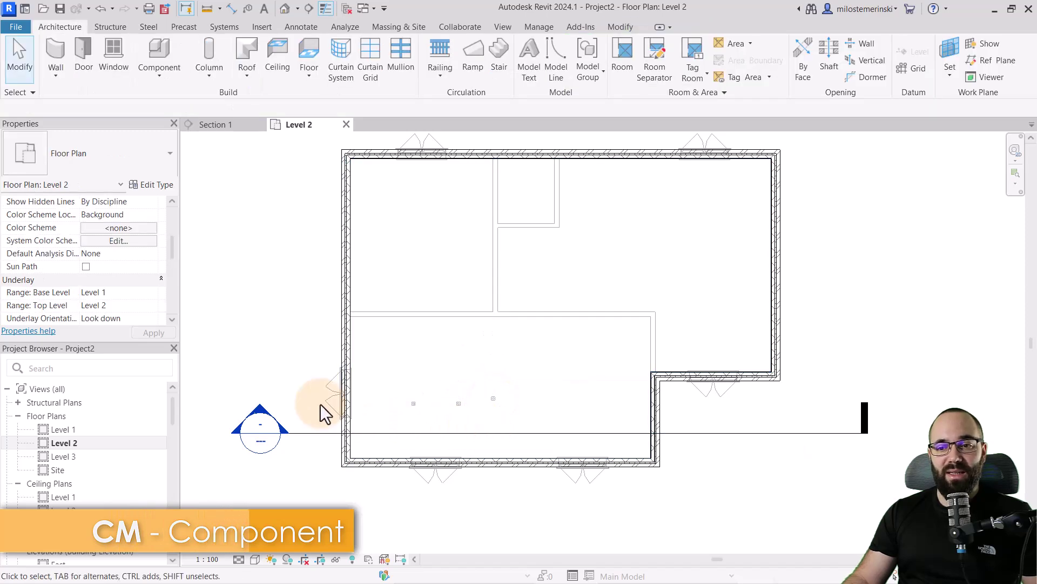
Step: In the Section 1 view, move the third luminaire down from the floor's top face to its underside and check its pendant cord length
double_click(260, 413)
scroll(408, 411, "down", 4)
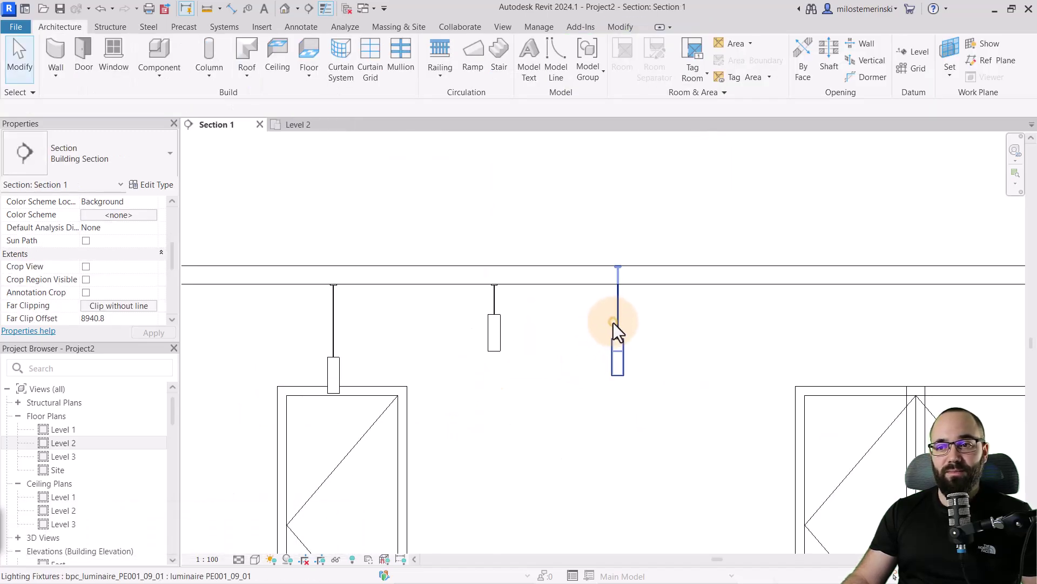
left_click(616, 321)
key("m")
key("v")
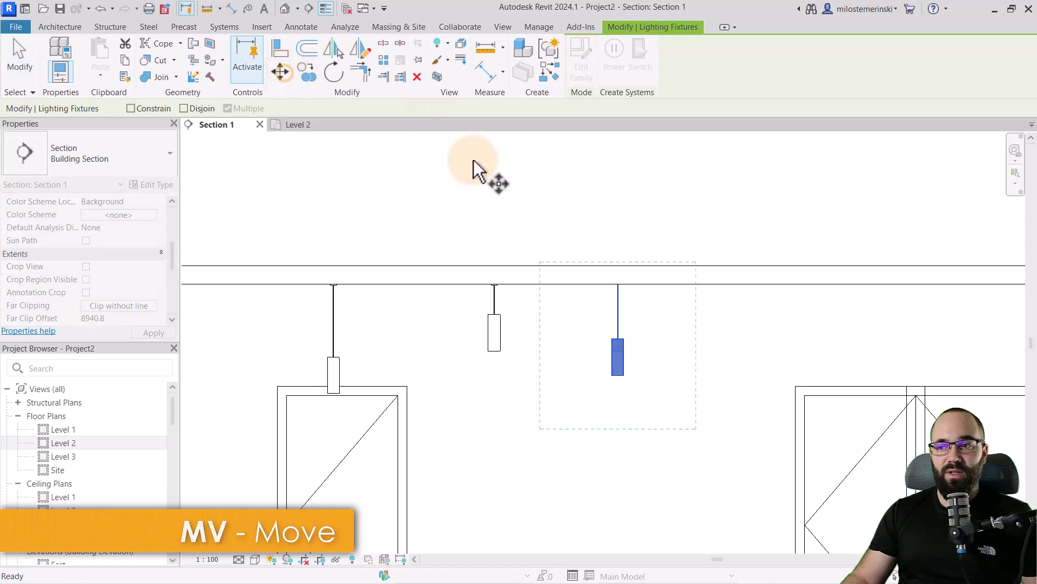
scroll(639, 275, "up", 2)
left_click(639, 275)
left_click(634, 296)
scroll(659, 319, "down", 2)
left_click(654, 324)
left_click(638, 324)
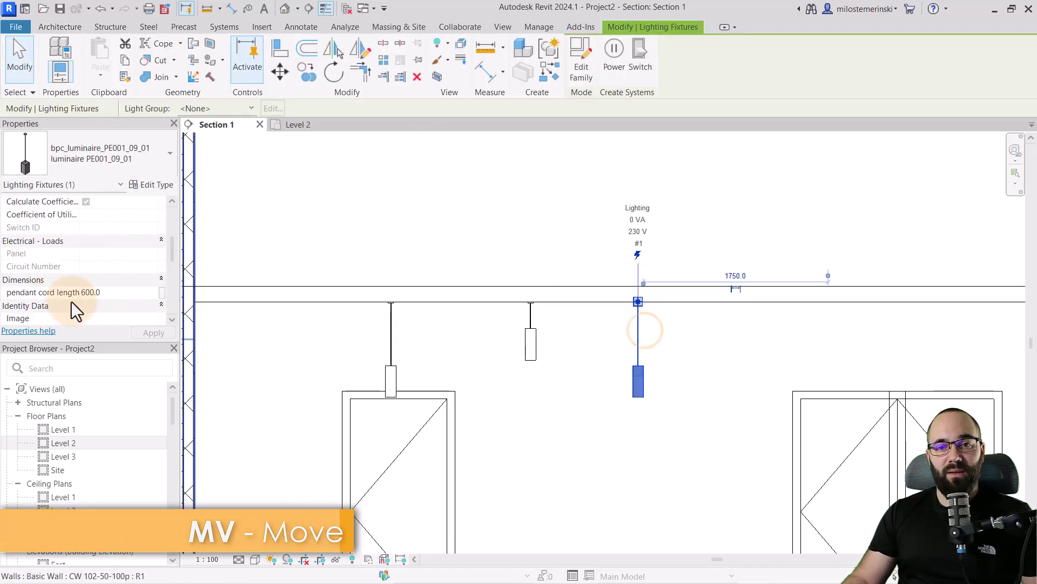
left_click(556, 377)
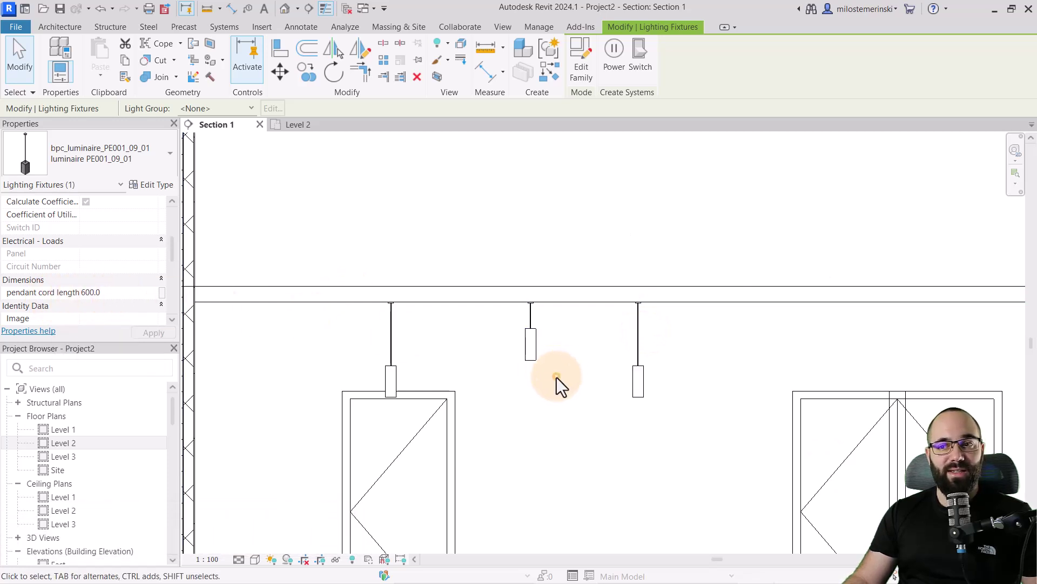
Step: Select the left luminaire in Revit, then return to bimproject.cloud and bring up the real products matching the specification's dimensions
left_click(394, 333)
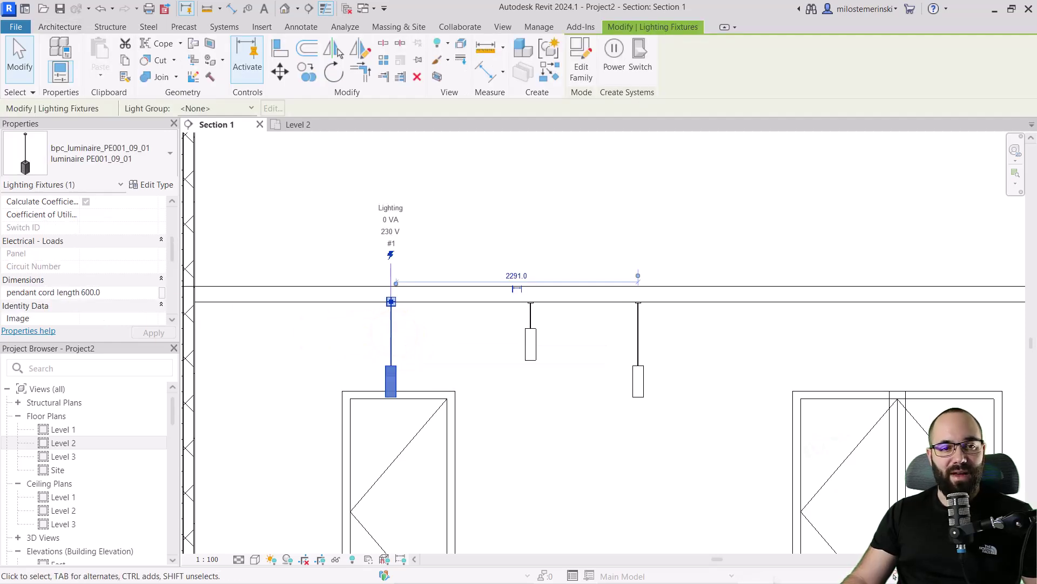
key("alt+Tab")
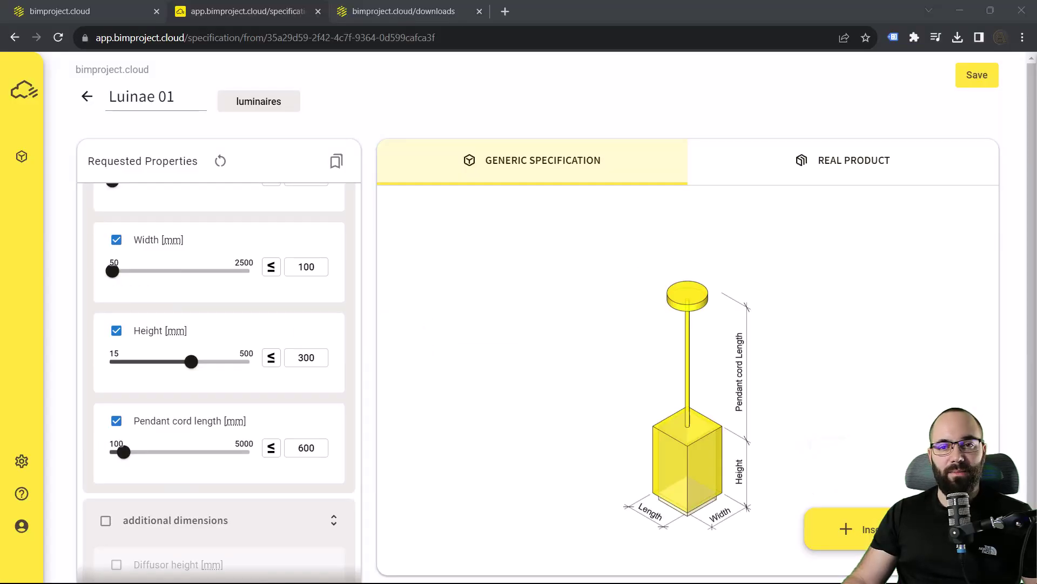
left_click(336, 303)
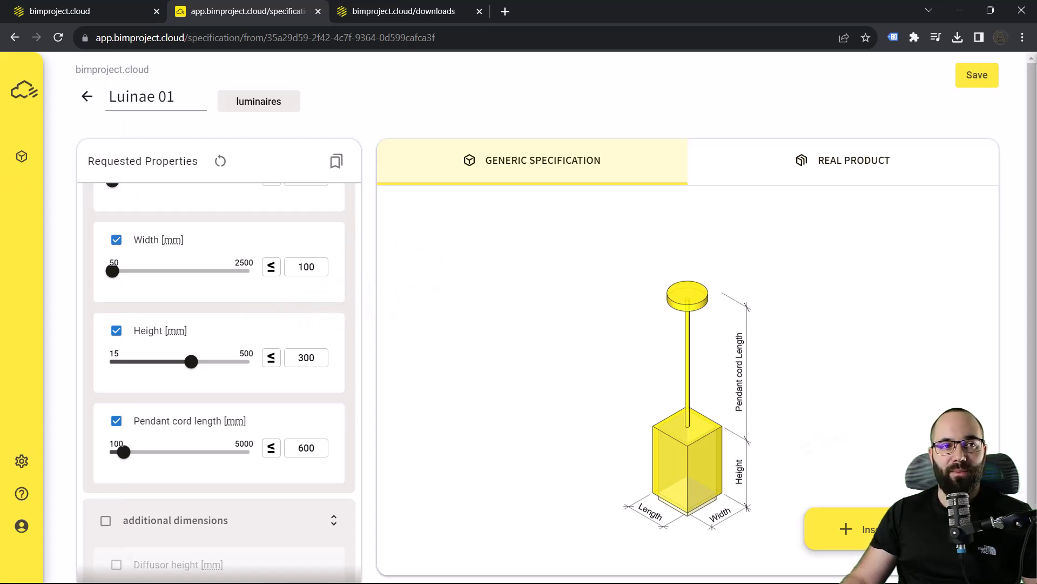
left_click(622, 403)
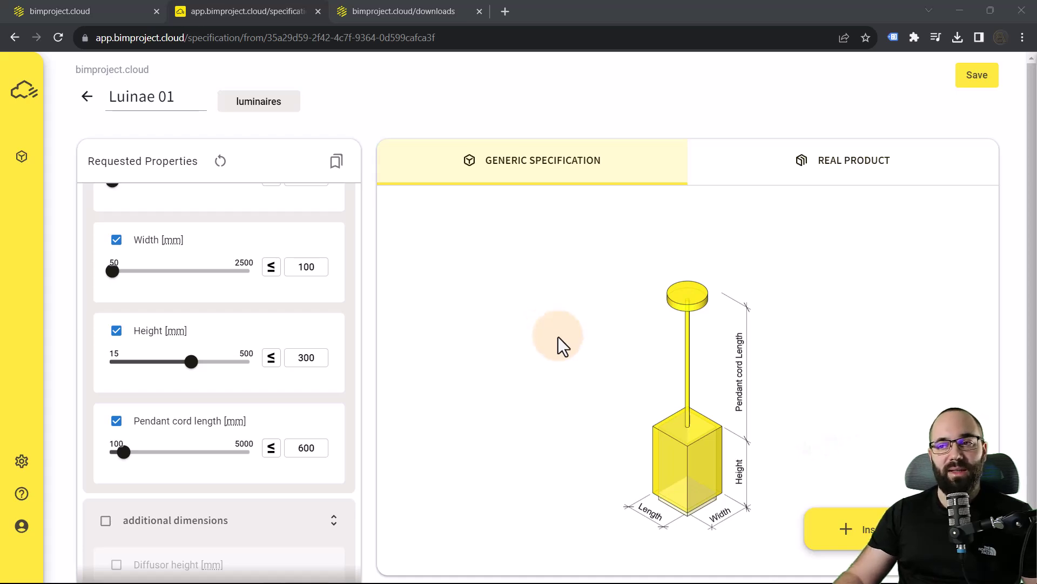
left_click(808, 182)
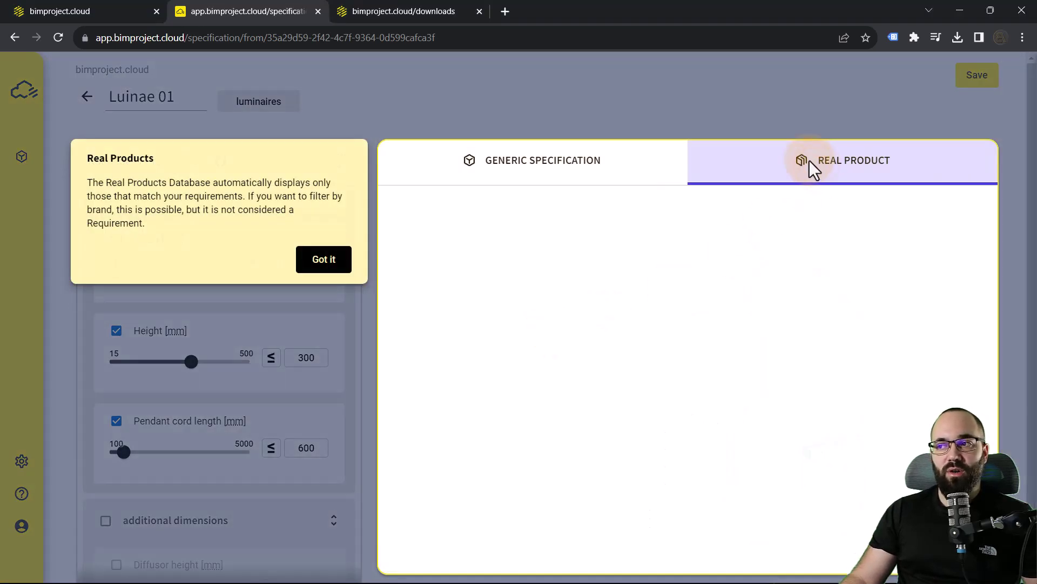
left_click(312, 259)
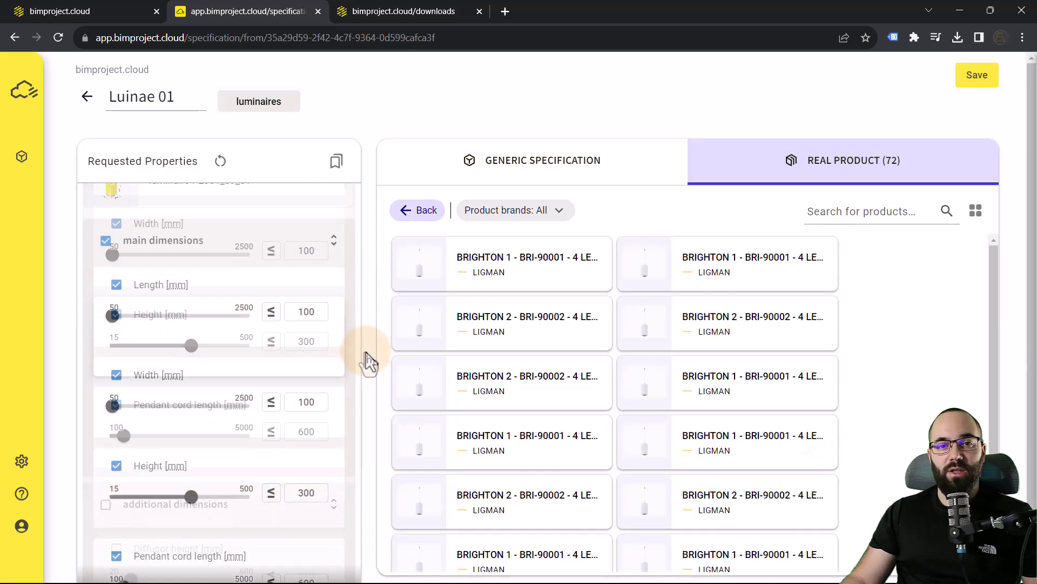
scroll(309, 358, "down", 2)
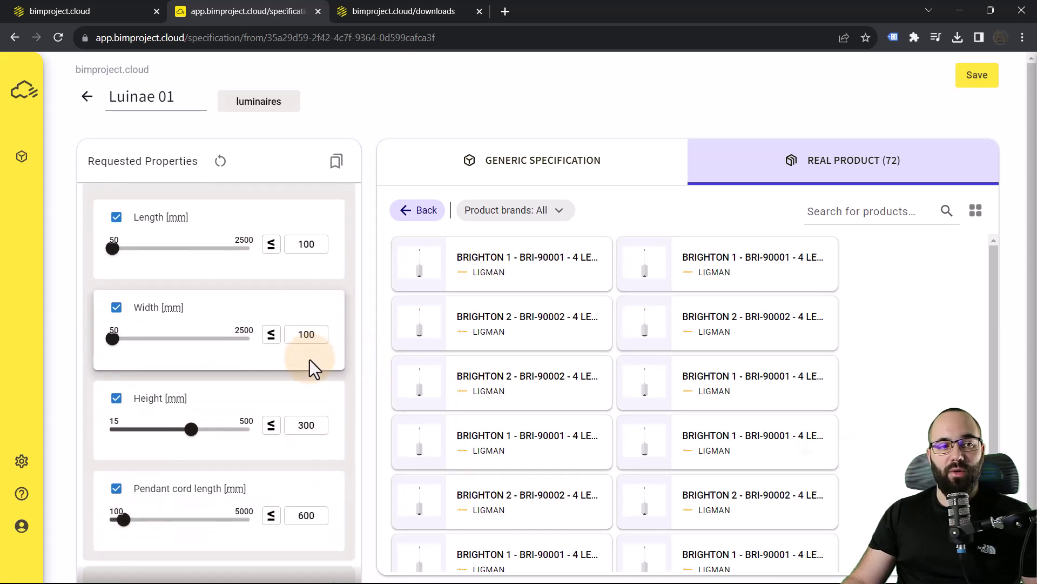
Step: Add a dimming type requirement under the artificial light properties and choose its value
scroll(309, 359, "down", 5)
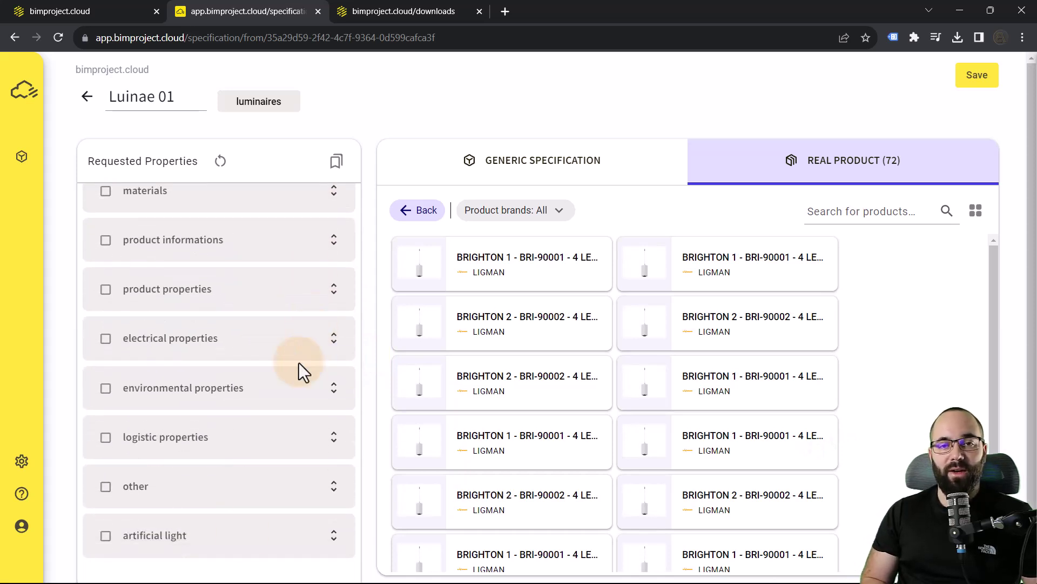
left_click(238, 548)
scroll(266, 422, "down", 6)
scroll(265, 422, "down", 3)
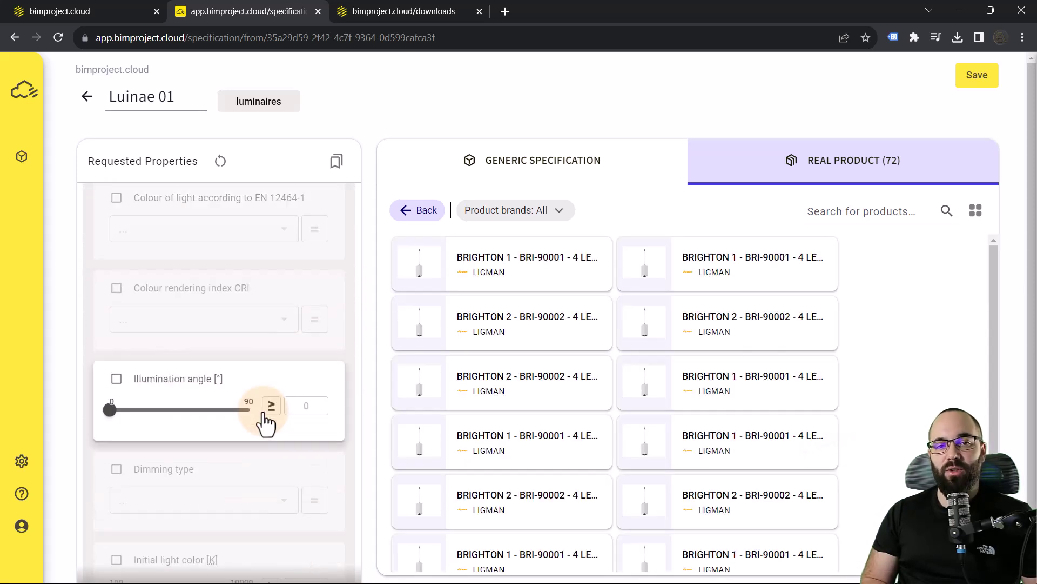
left_click(116, 401)
left_click(285, 432)
left_click(184, 262)
Step: Limit the requested initial light flux to at most 1000 lm
scroll(307, 412, "down", 3)
scroll(302, 412, "down", 3)
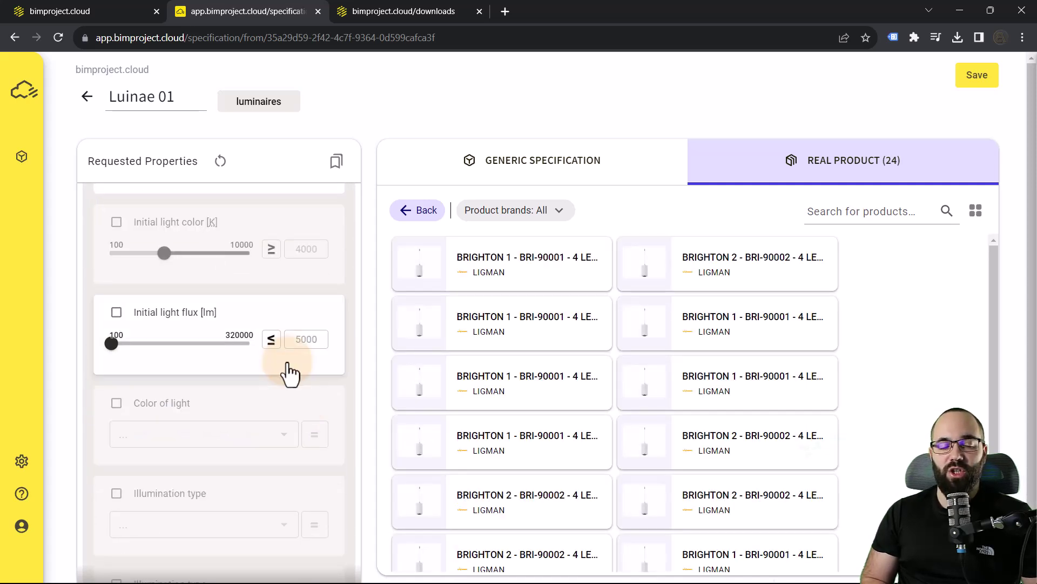
left_click(301, 341)
double_click(297, 344)
type("1000")
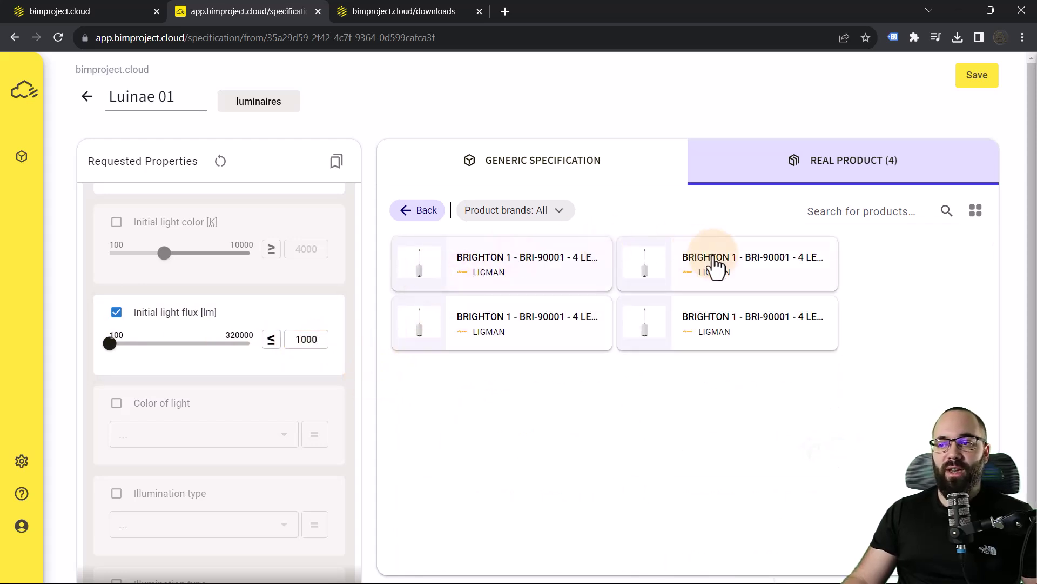
Step: Open the first matching LIGMAN BRIGHTON 1 - BRI-90001 product and assign it to the Luinae 01 specification
left_click(494, 278)
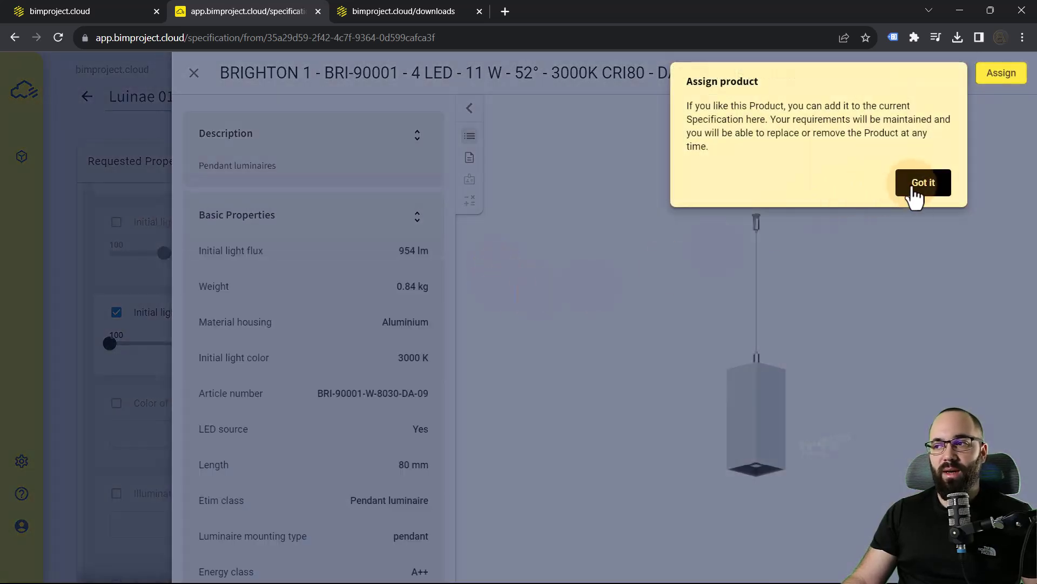
left_click(920, 185)
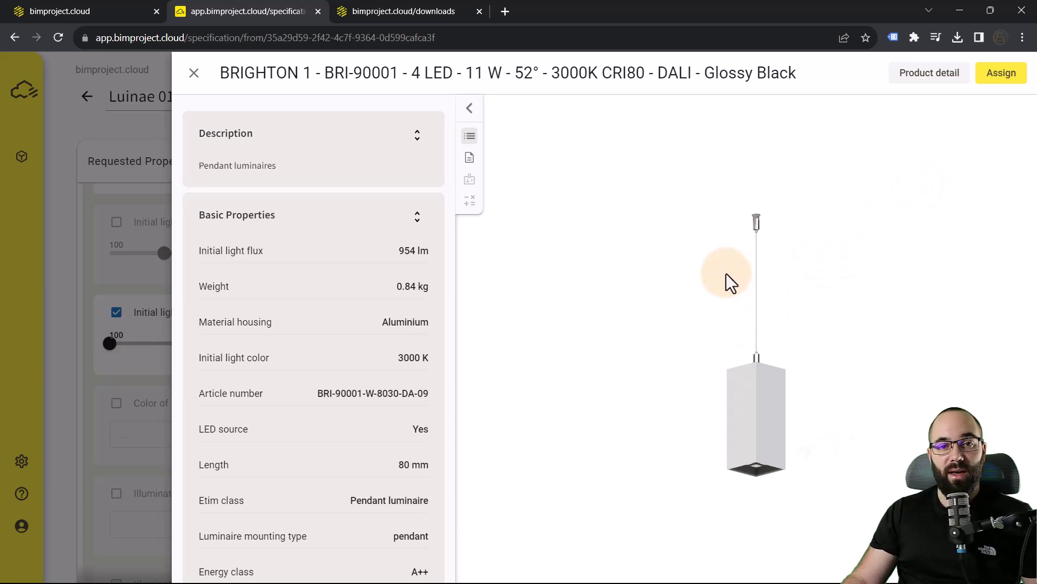
left_click(1000, 78)
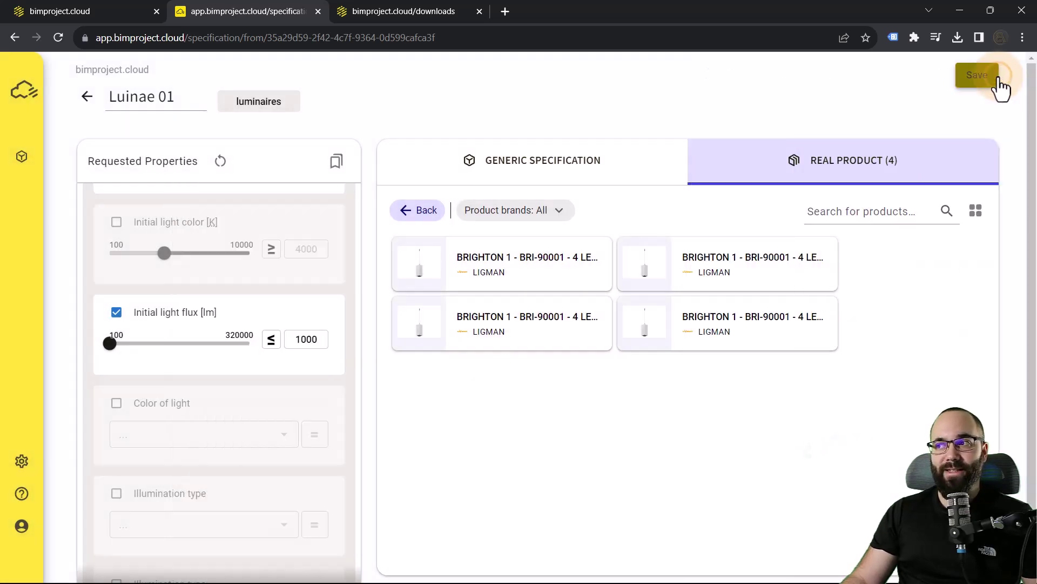
left_click(109, 247)
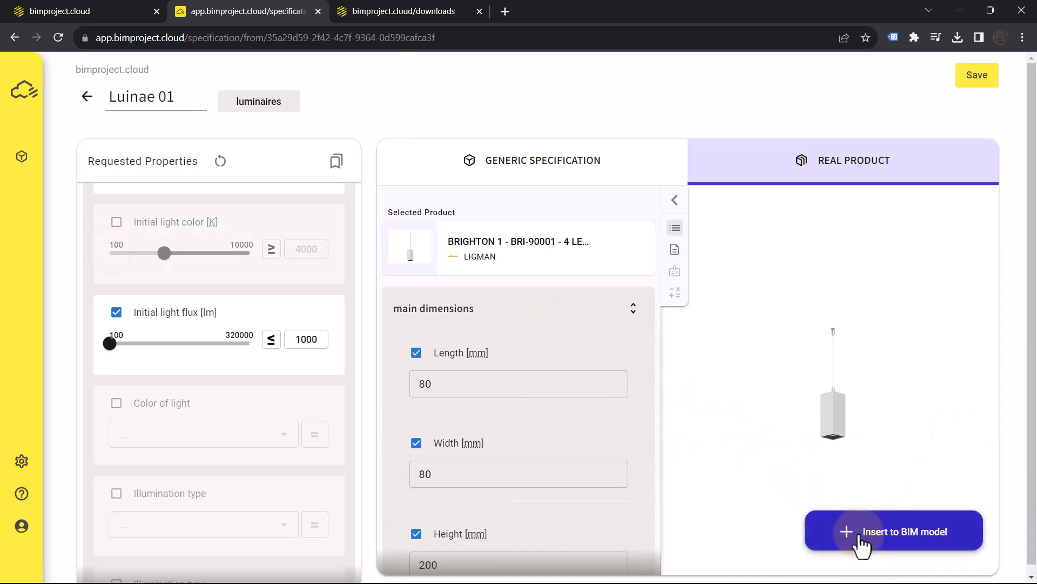
Step: Set up the assigned product's transfer to the BIM model to replace the selection with a new family and type
left_click(879, 532)
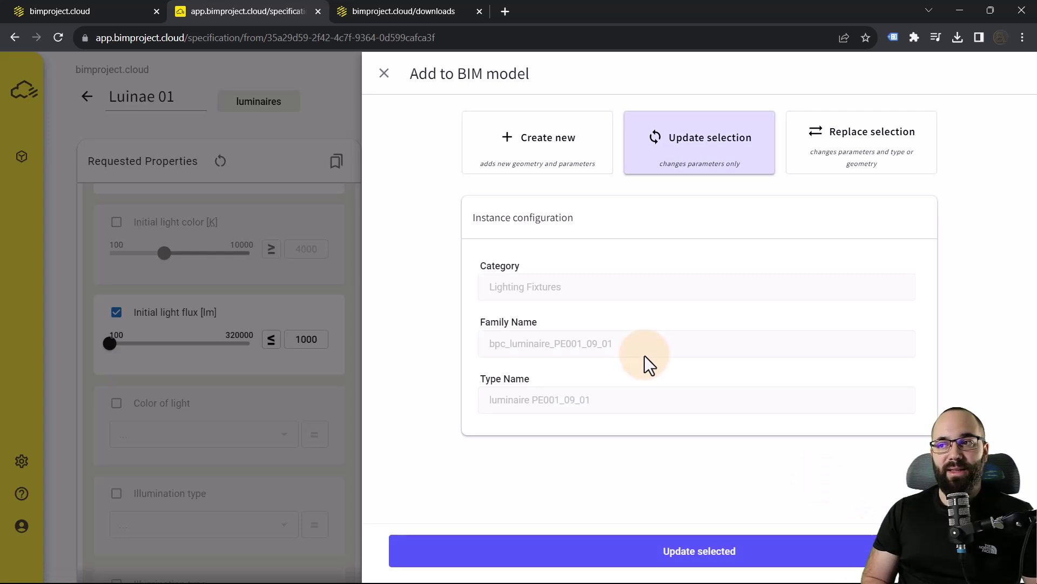
left_click(809, 172)
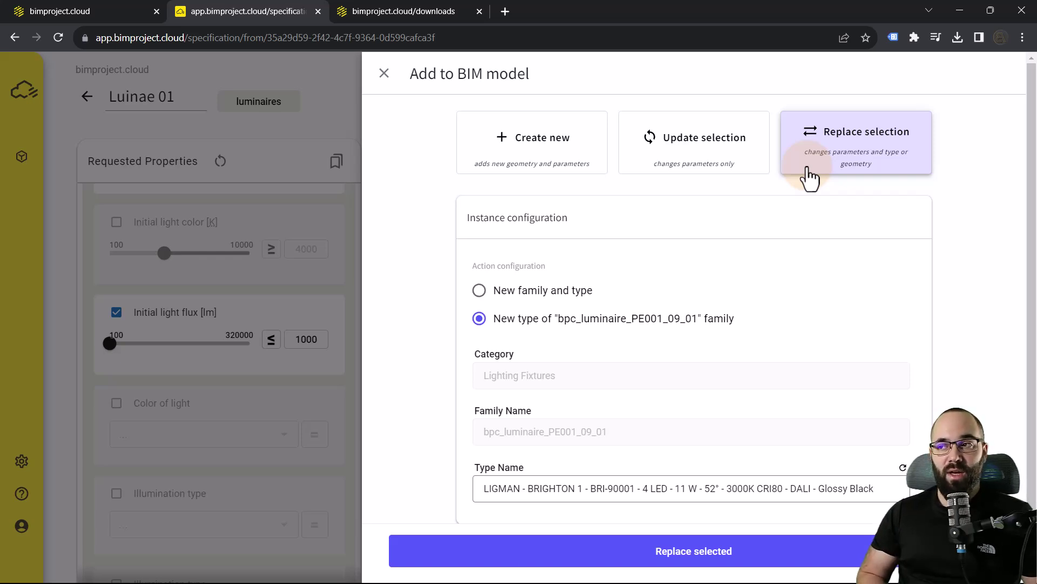
left_click(480, 292)
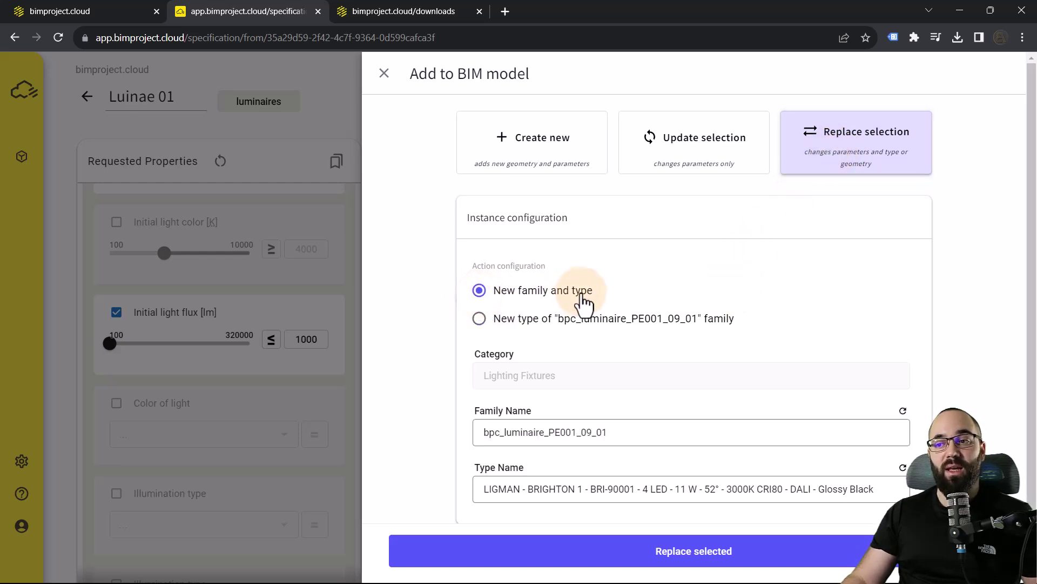
Step: Name the new family My real light and replace the selected luminaire with it
scroll(589, 427, "down", 1)
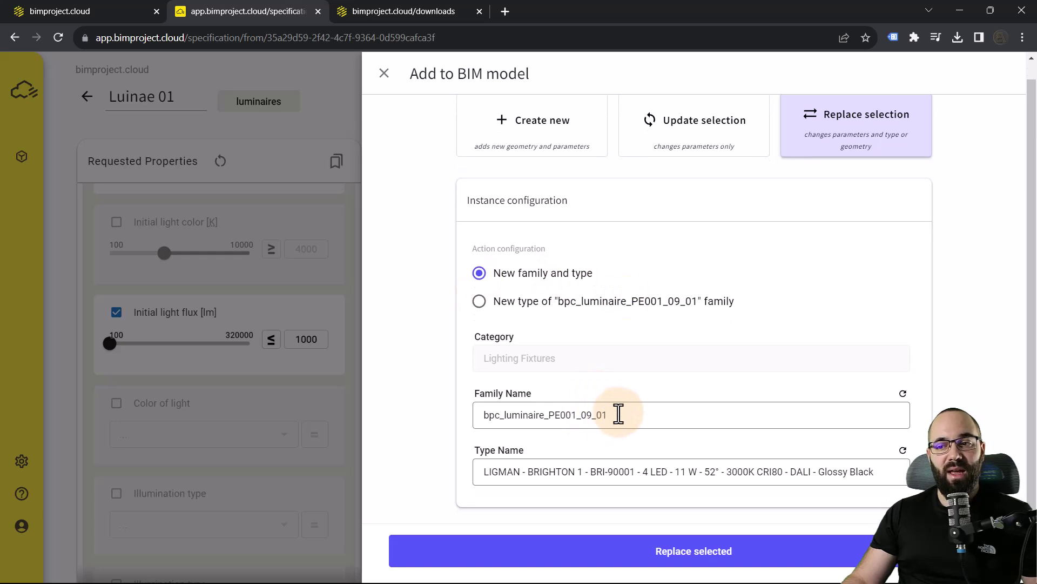
left_click_drag(620, 416, 490, 417)
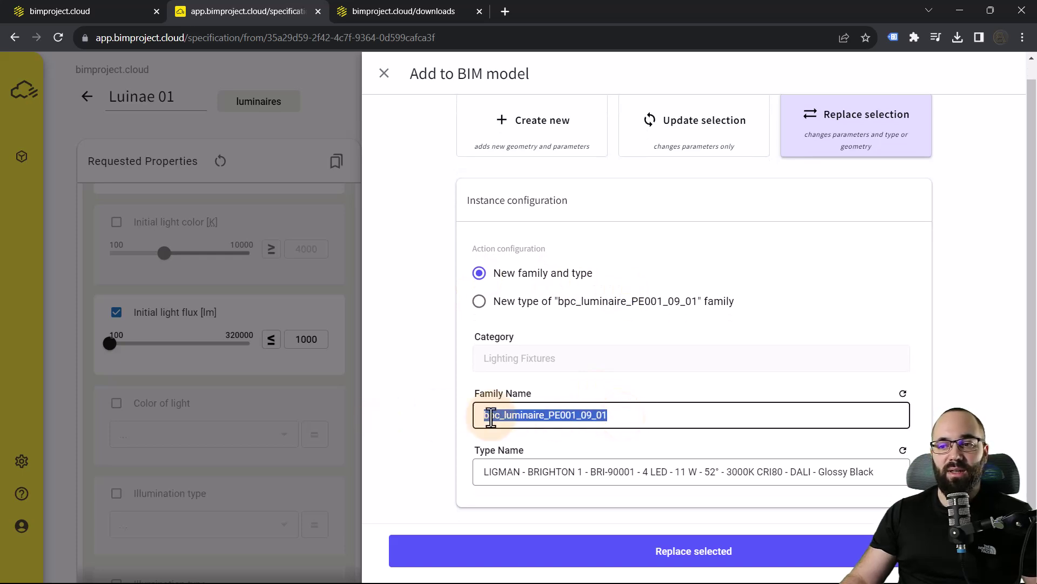
key("BackSpace")
type("My real light")
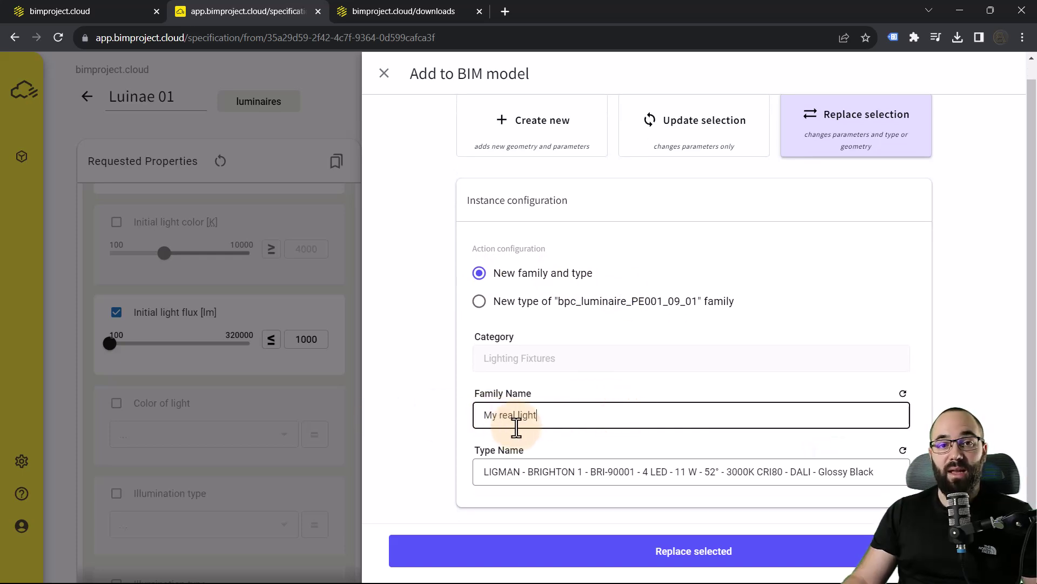
left_click(687, 558)
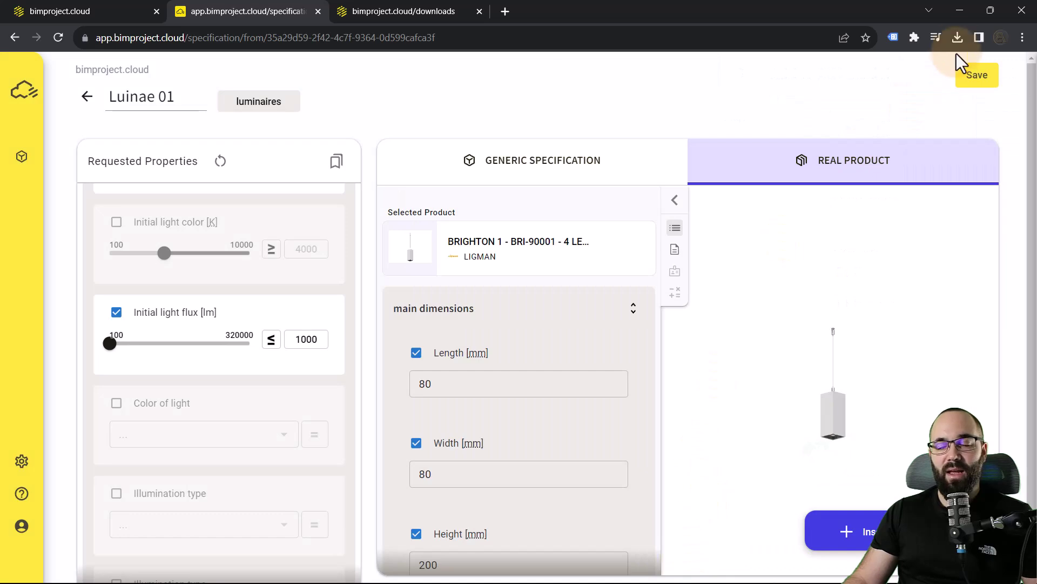
Step: Switch to Revit, select the left luminaire in Section 1 and check its family and type among the available types
left_click(963, 14)
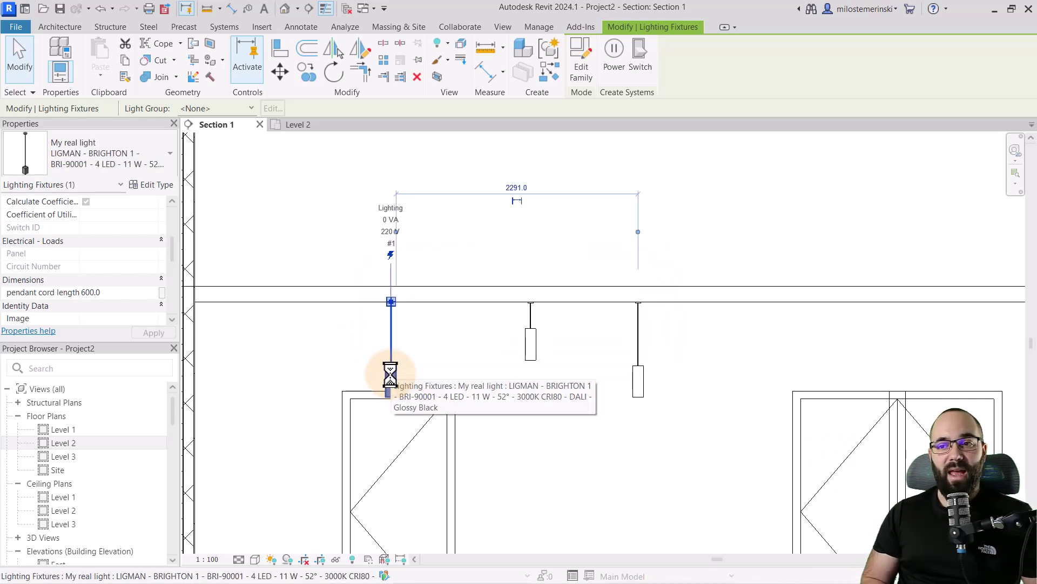
left_click(447, 368)
left_click(389, 342)
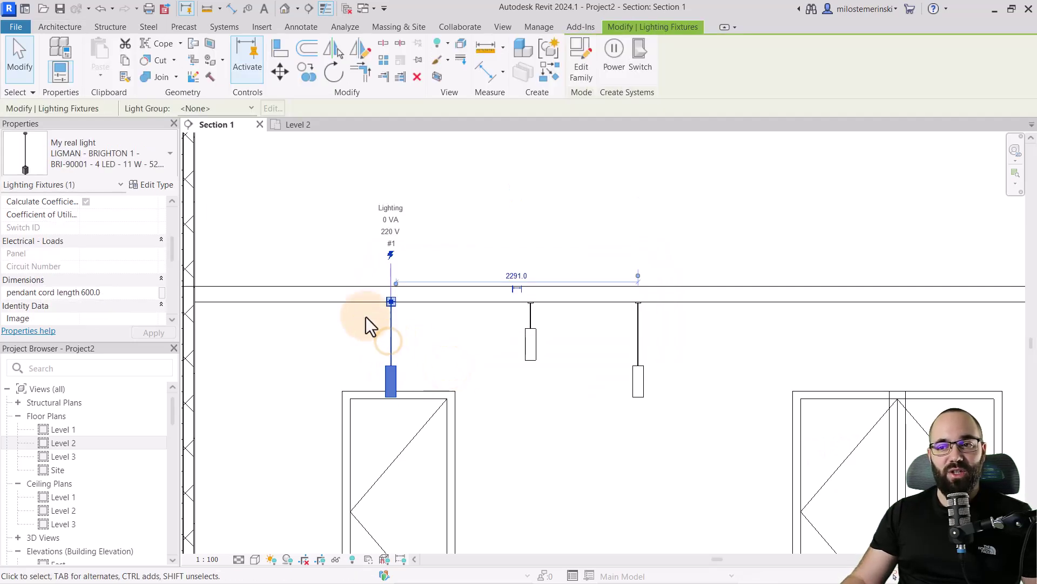
left_click(73, 161)
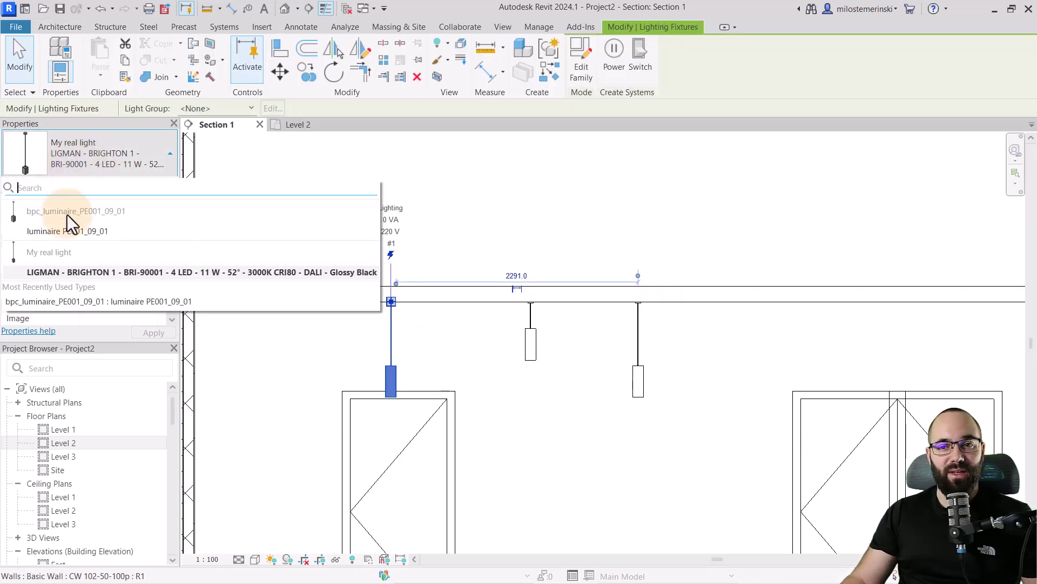
left_click(108, 162)
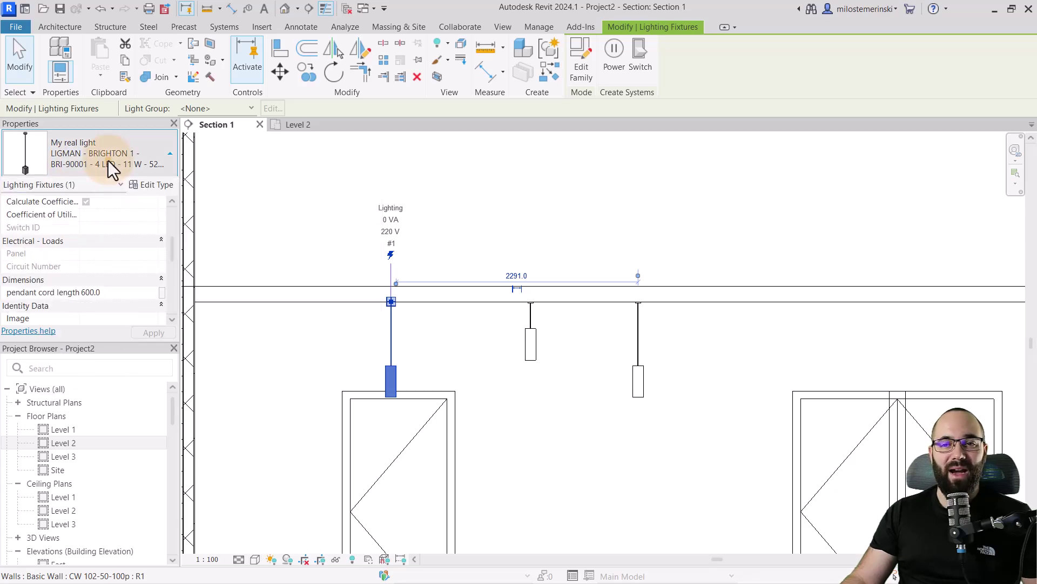
Step: Review the left luminaire's type parameters, including electrical, dimension, identity and photometric data, and close the type properties
left_click(149, 186)
left_click_drag(234, 89, 294, 70)
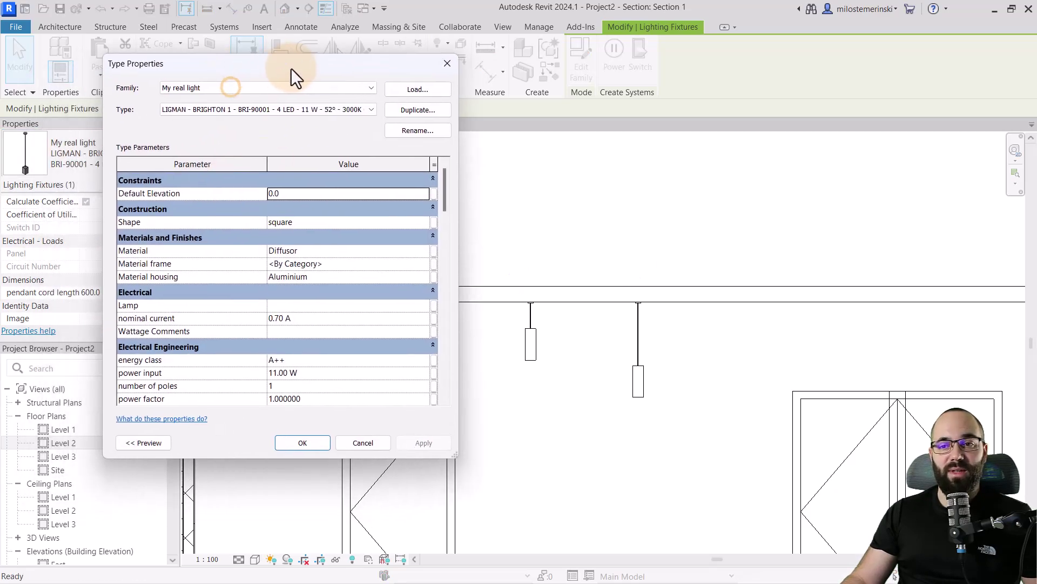
scroll(325, 255, "down", 5)
scroll(324, 257, "down", 10)
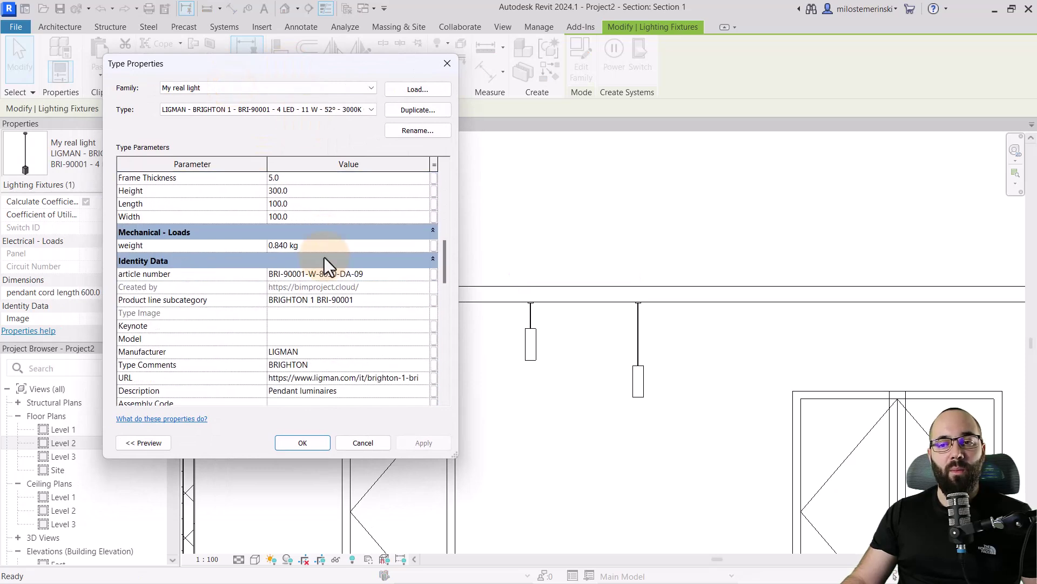
scroll(318, 266, "down", 10)
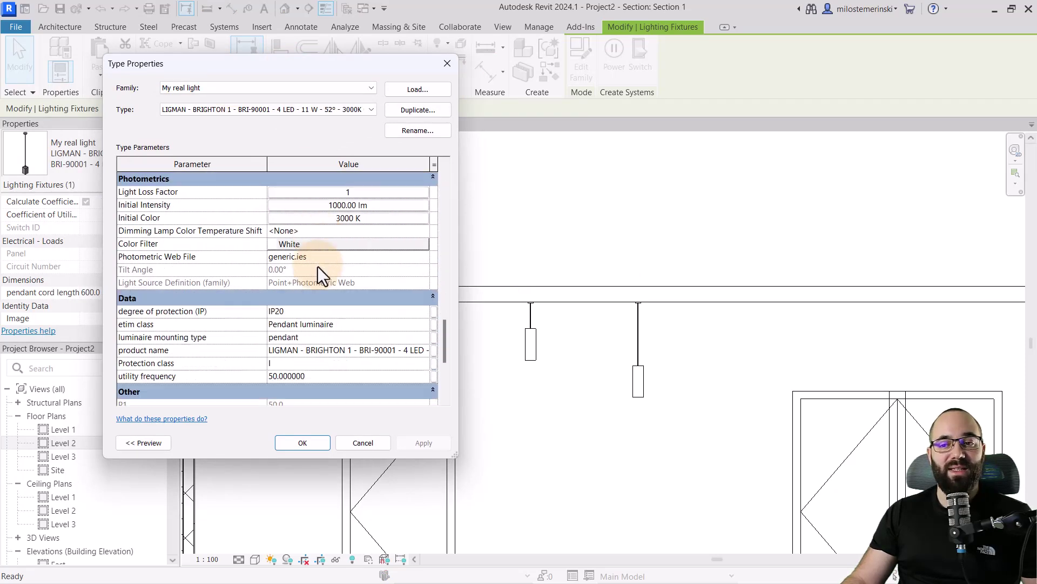
scroll(307, 315, "up", 20)
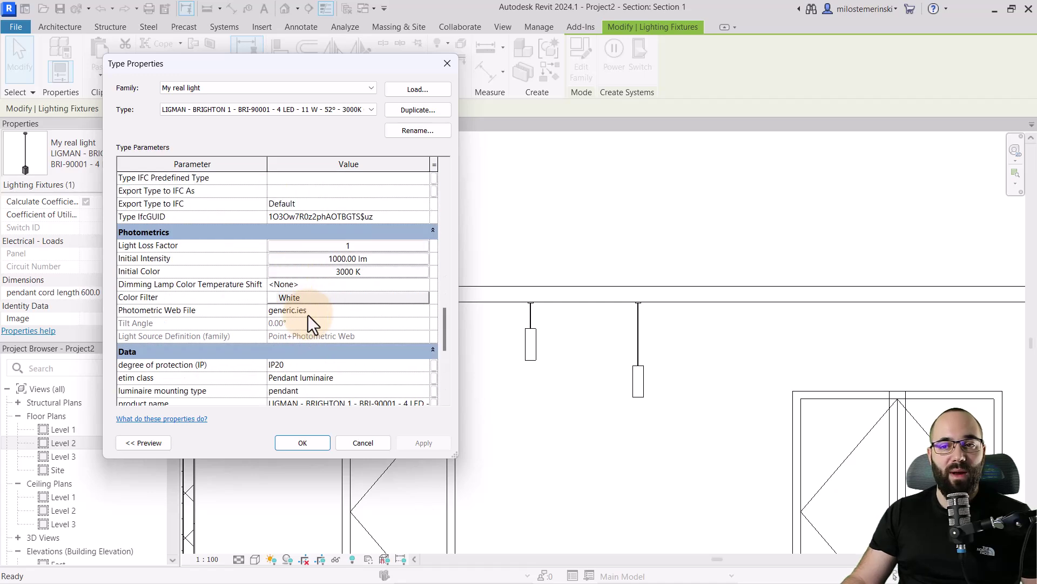
scroll(307, 314, "up", 5)
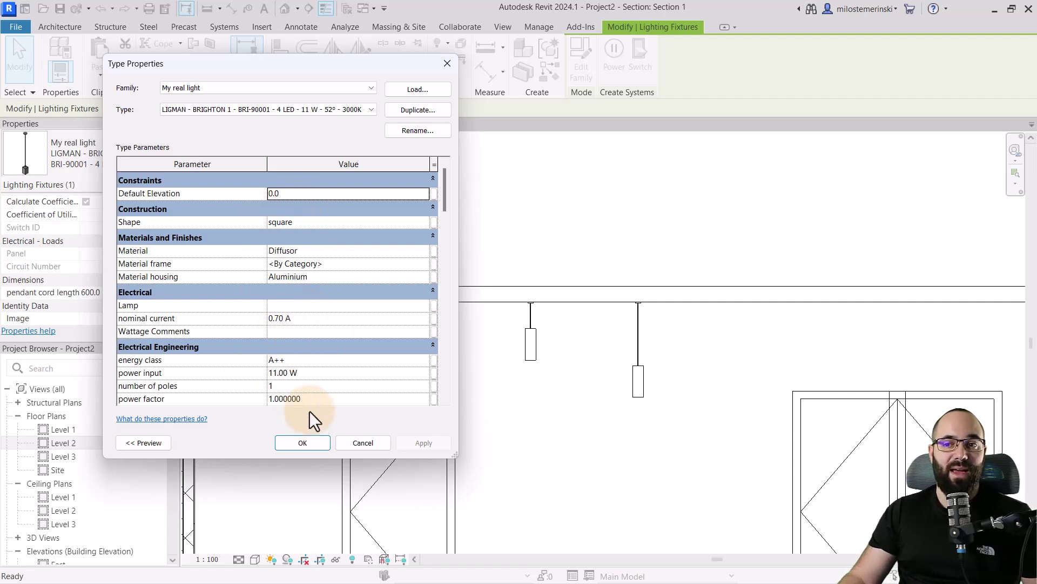
left_click(326, 446)
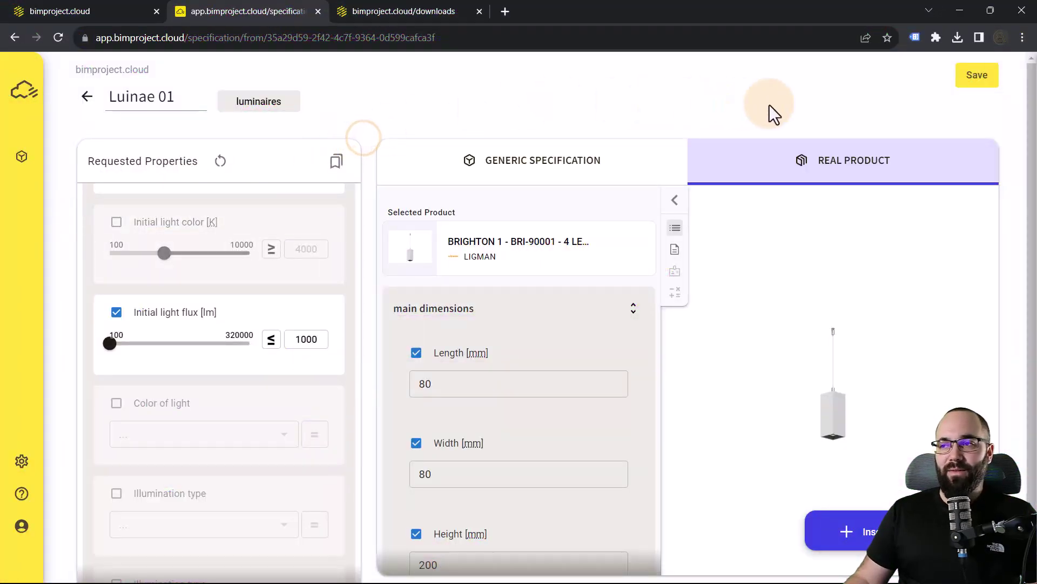
Step: Switch back to bimproject.cloud, save the Luinae 01 specification and return to the dashboard
left_click(966, 89)
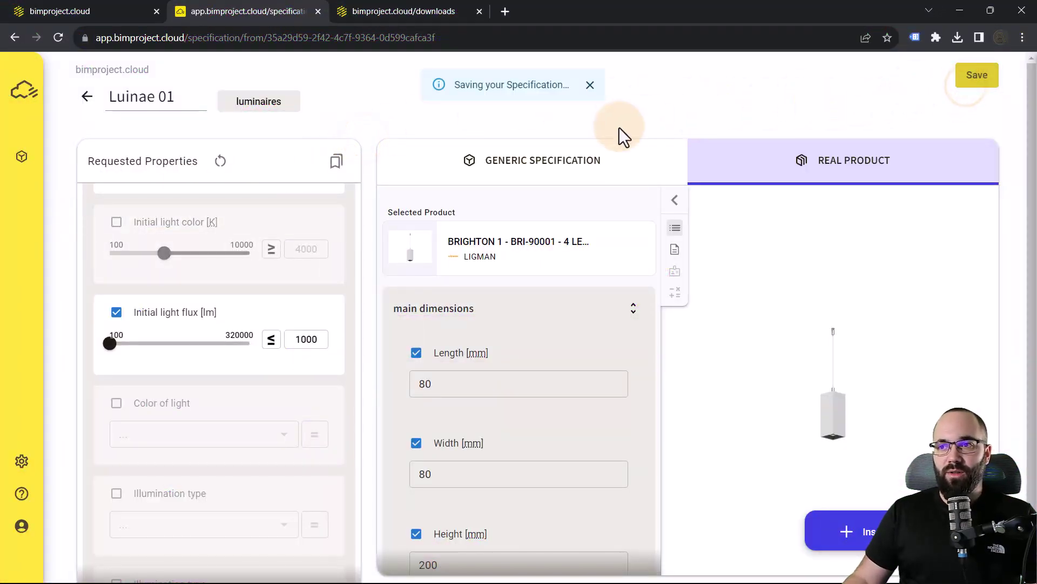
left_click(87, 97)
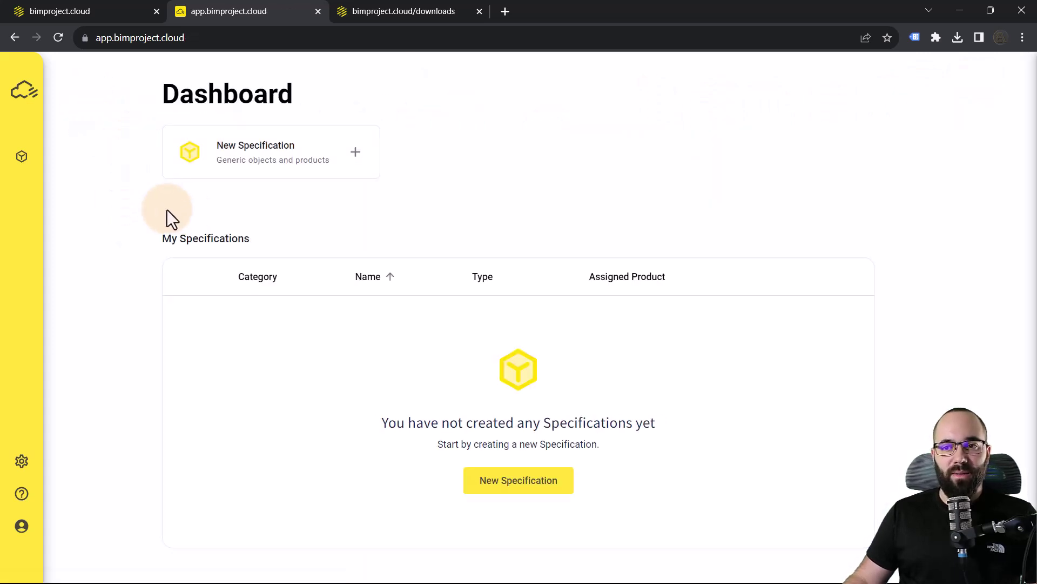
Step: Create a new specification for mounted walls from the wall build-ups in the structures category, skipping the introductory tour
left_click(244, 172)
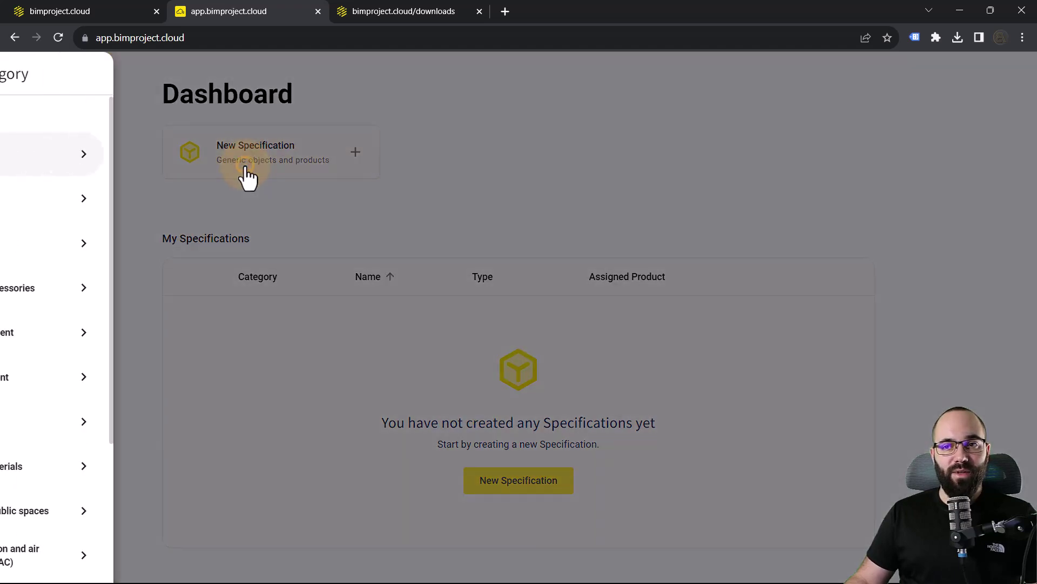
left_click(144, 157)
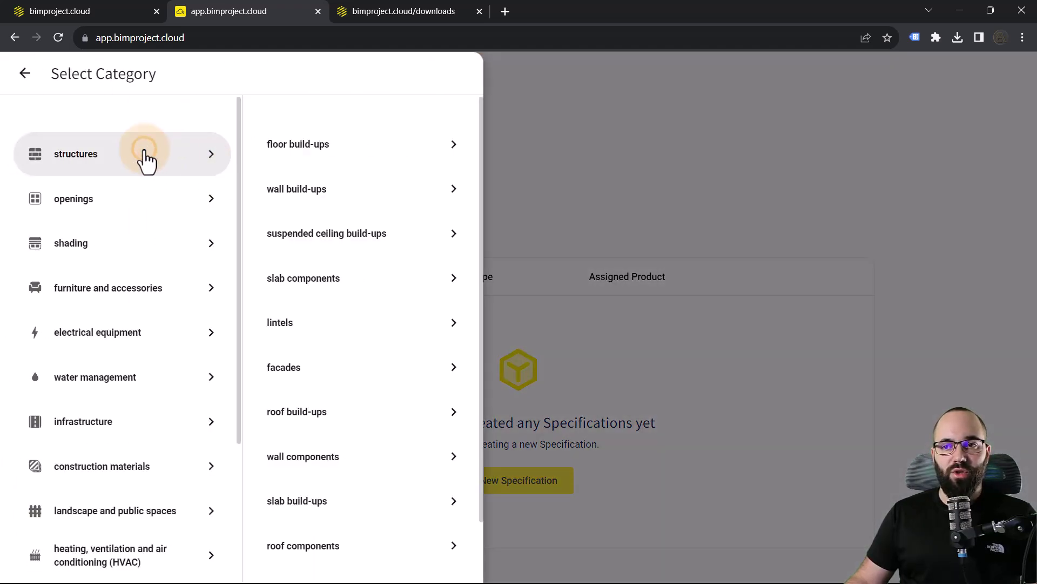
left_click(293, 199)
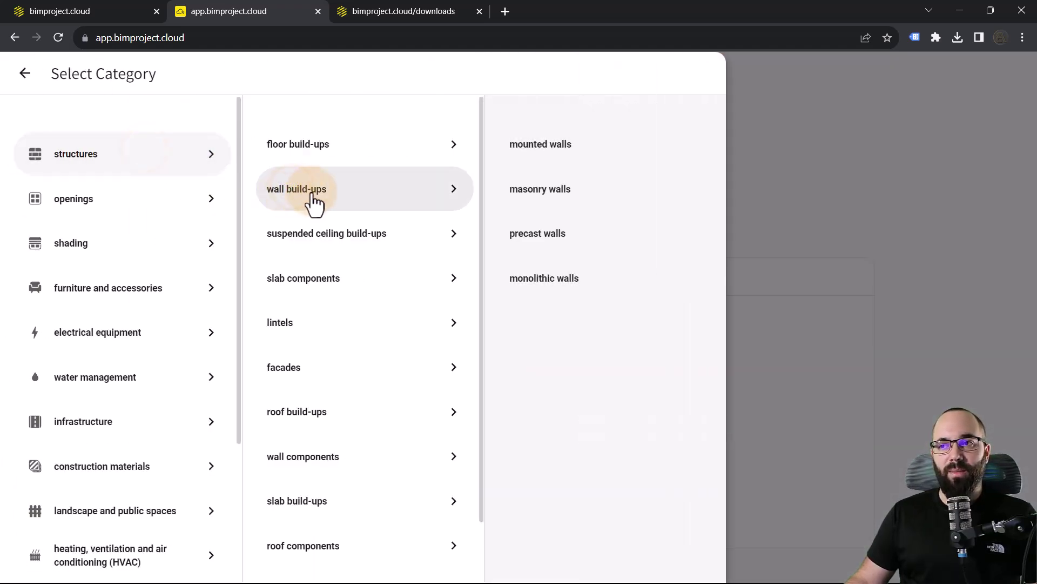
left_click(522, 155)
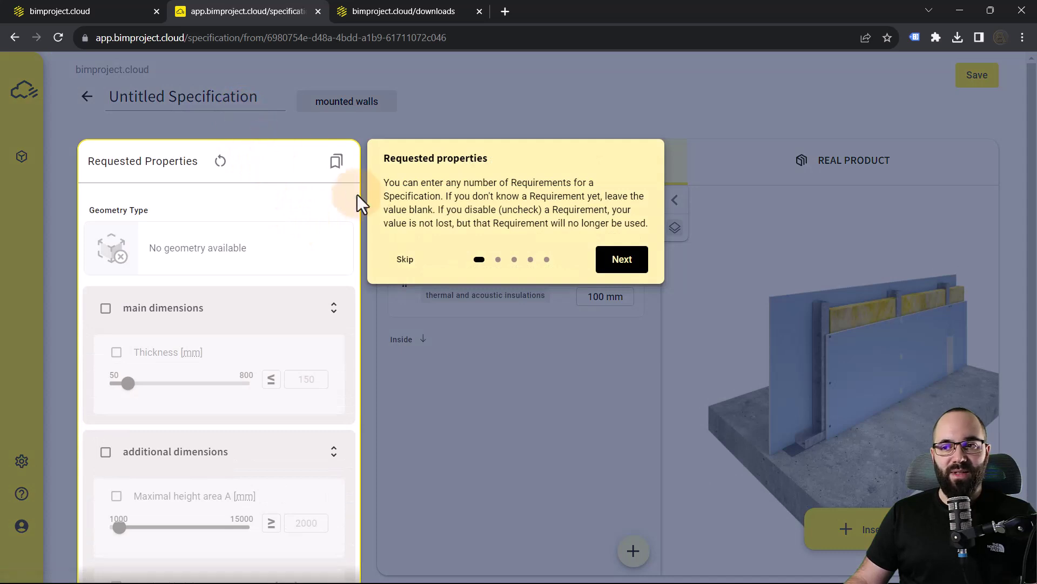
left_click(412, 260)
Step: Rename the mounted walls specification as Wall 01
left_click(267, 96)
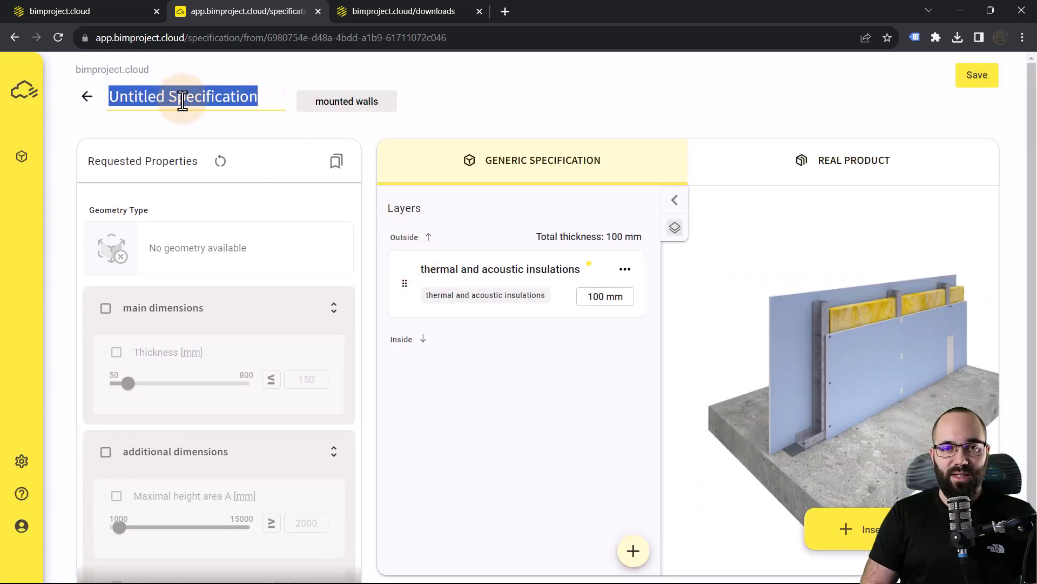
type("Wall ")
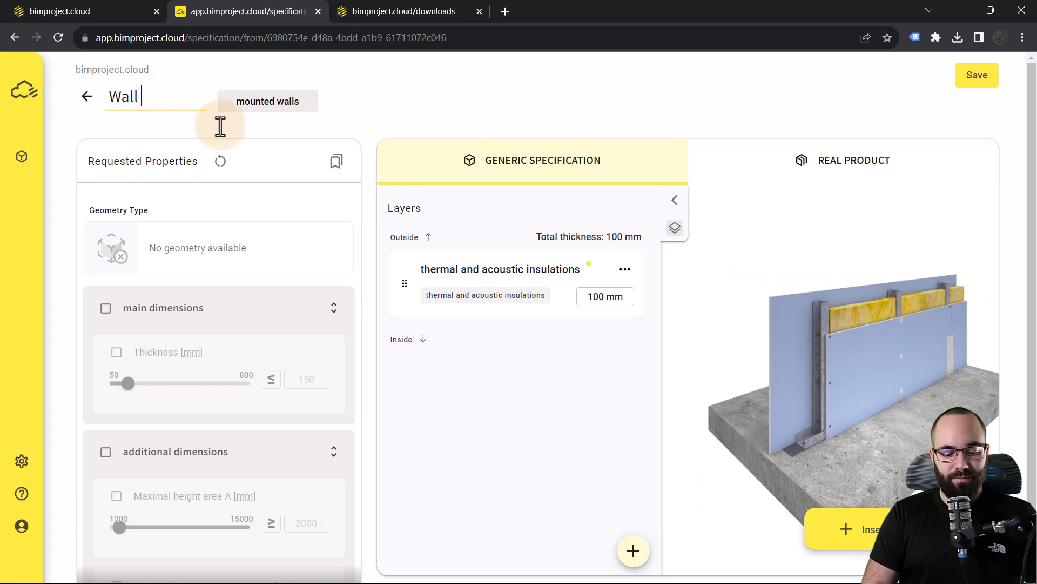
type("01")
left_click(371, 229)
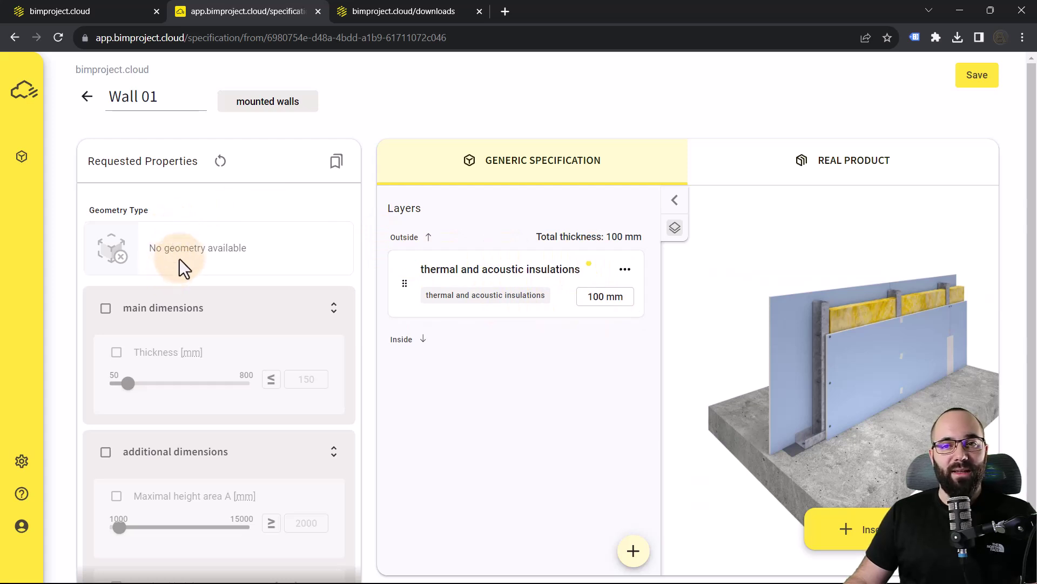
Step: Require a wall thickness of at most 130 mm and set the construction material to plasterboard
left_click(106, 308)
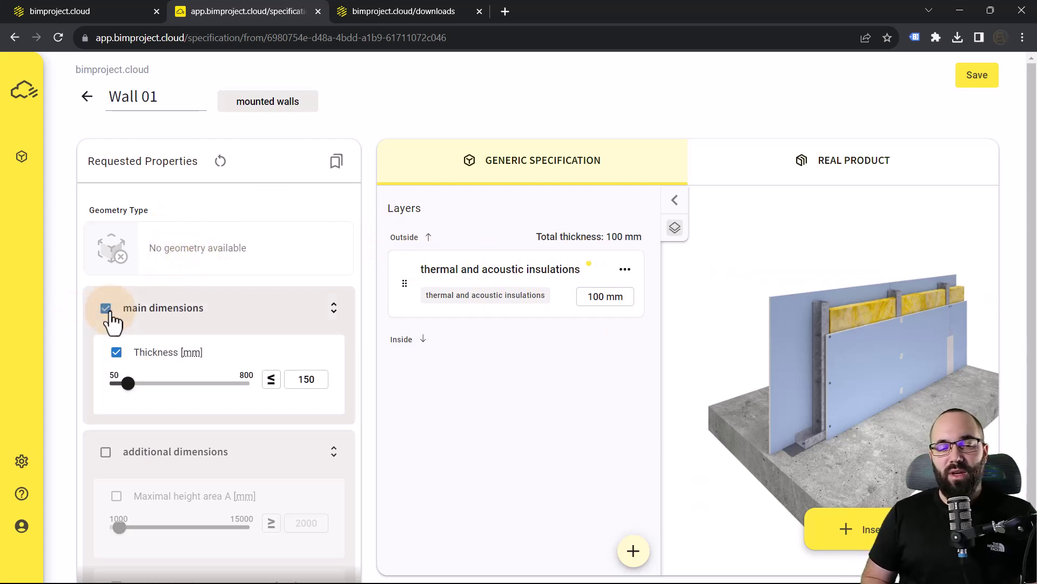
left_click(295, 379)
scroll(285, 382, "down", 7)
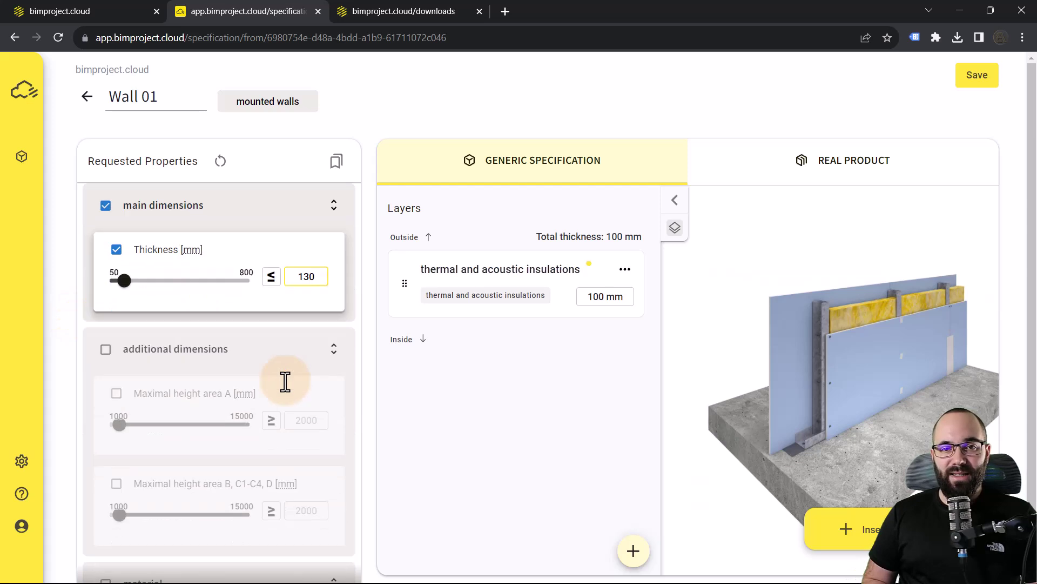
left_click(139, 324)
left_click(209, 367)
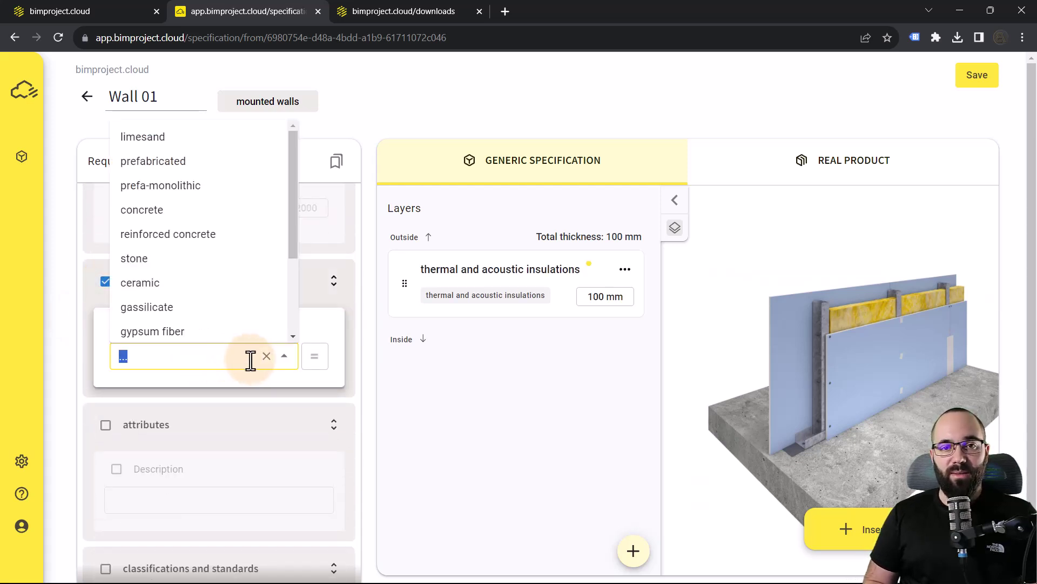
scroll(200, 238, "down", 2)
left_click(201, 239)
Step: Enable the fire resistance rating in the safety requirements and set it to EI 30
scroll(319, 382, "down", 4)
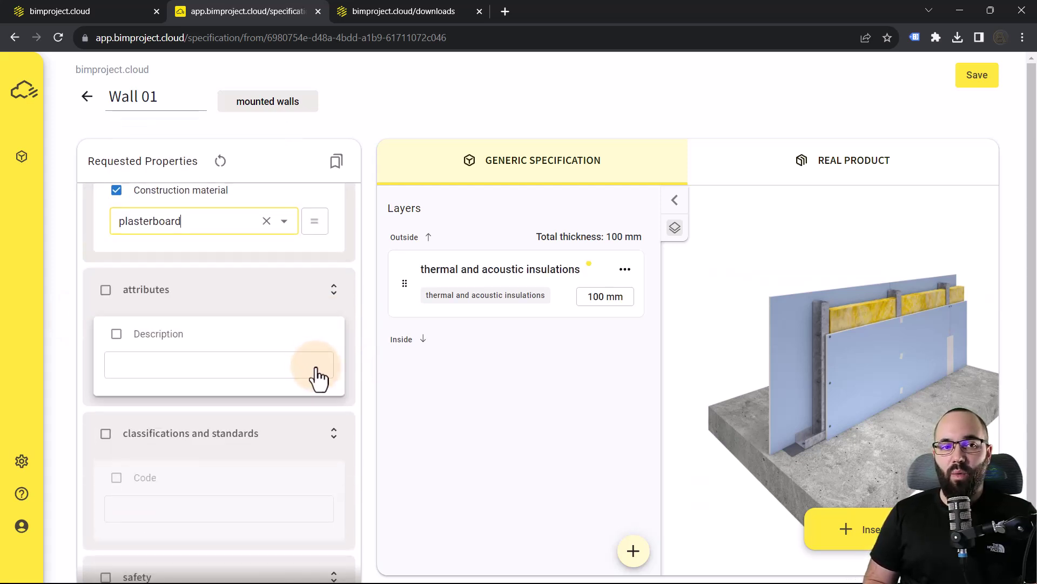
scroll(309, 371, "down", 4)
left_click(145, 350)
left_click(248, 382)
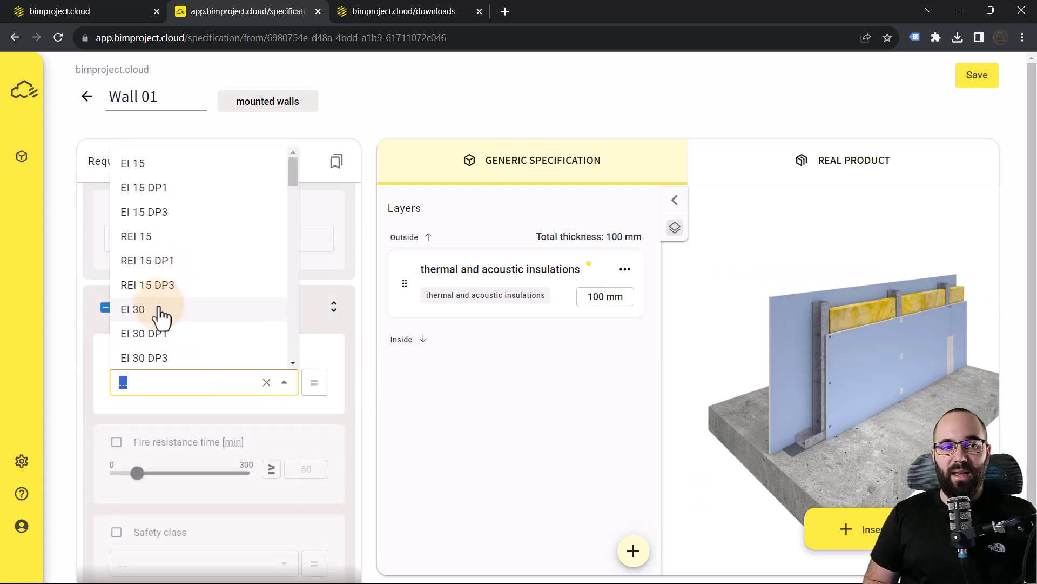
left_click(162, 311)
Step: Require an area weight of at least 20 kg/m² and save the Wall 01 specification
scroll(265, 374, "down", 5)
scroll(264, 374, "down", 2)
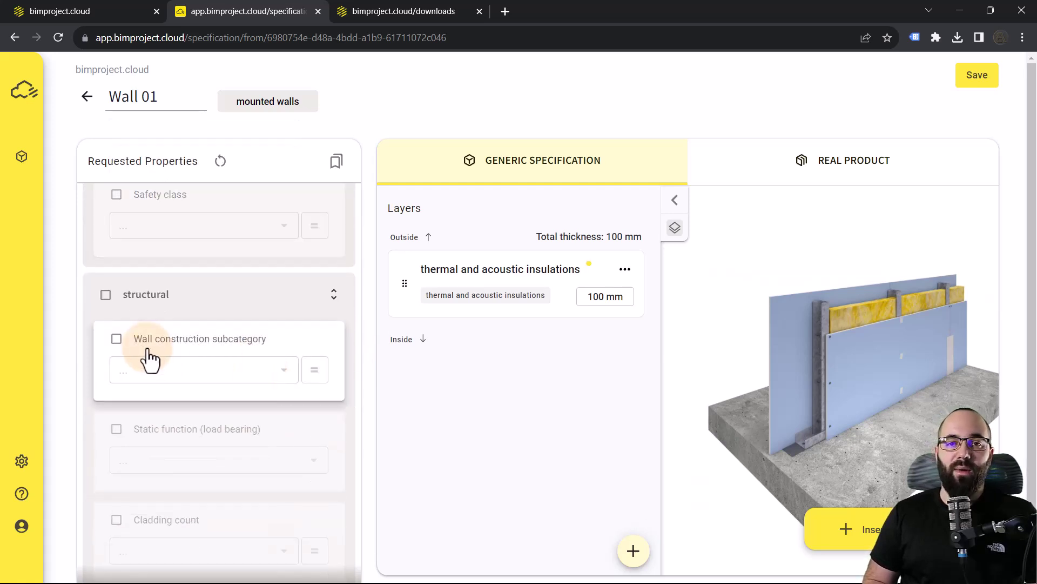
scroll(205, 386, "down", 1)
scroll(204, 386, "down", 5)
left_click(248, 319)
key("BackSpace")
key("BackSpace")
type("20")
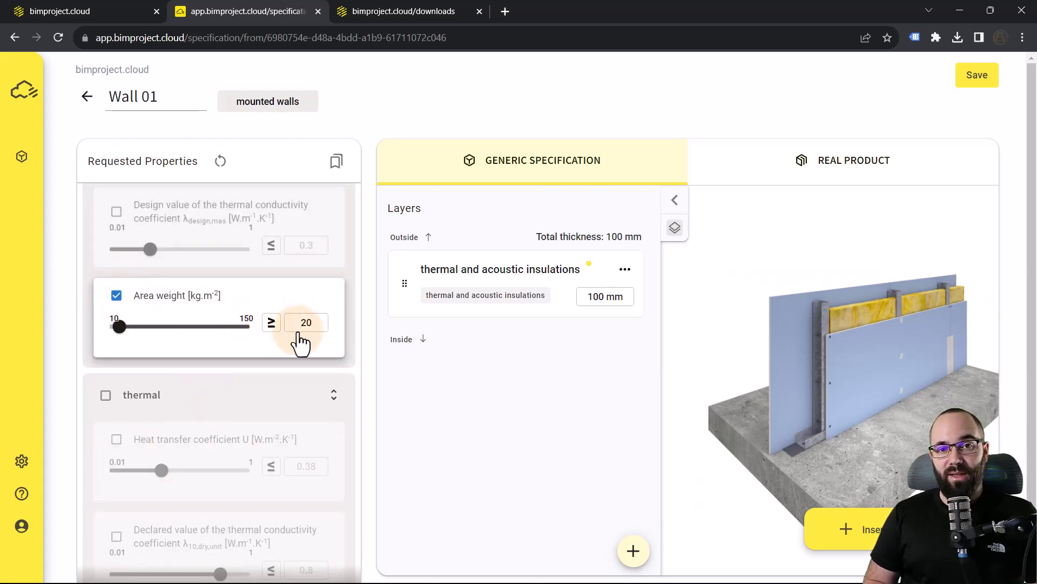
left_click(970, 78)
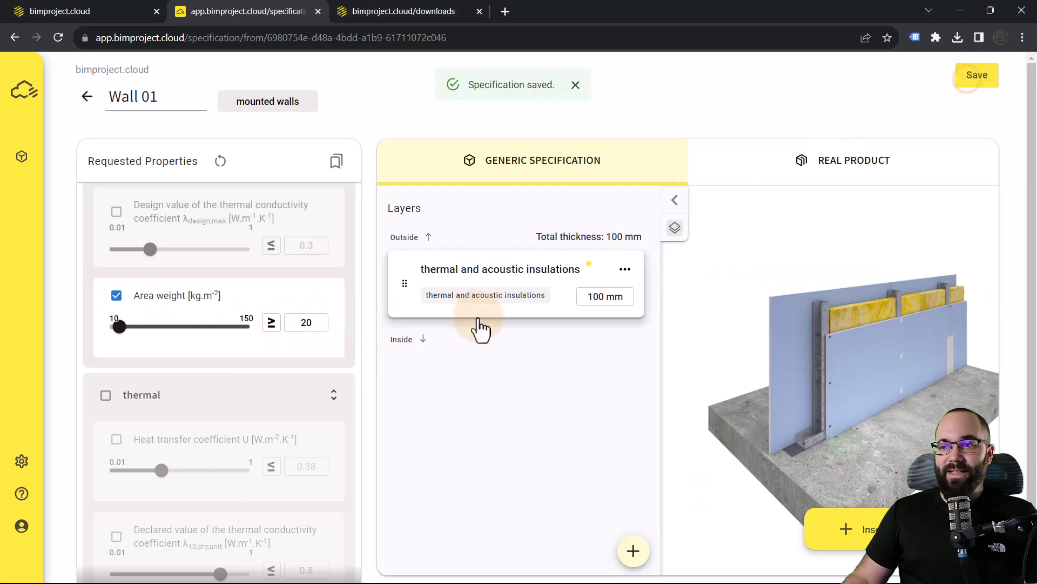
Step: Add a construction boards layer to the wall build-up and limit its thickness to 12.5 mm
left_click(631, 561)
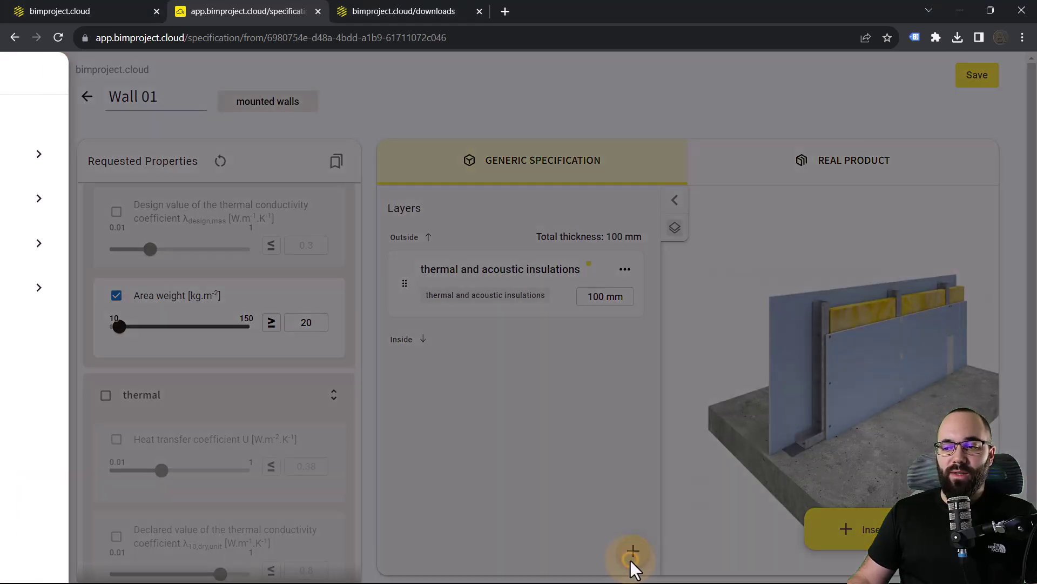
left_click(87, 338)
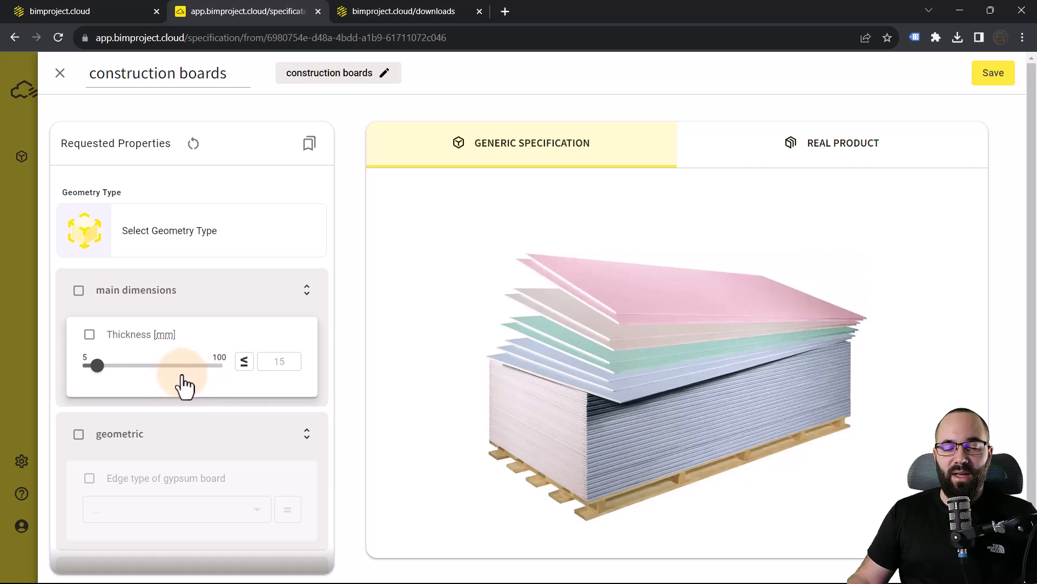
left_click(89, 334)
double_click(281, 362)
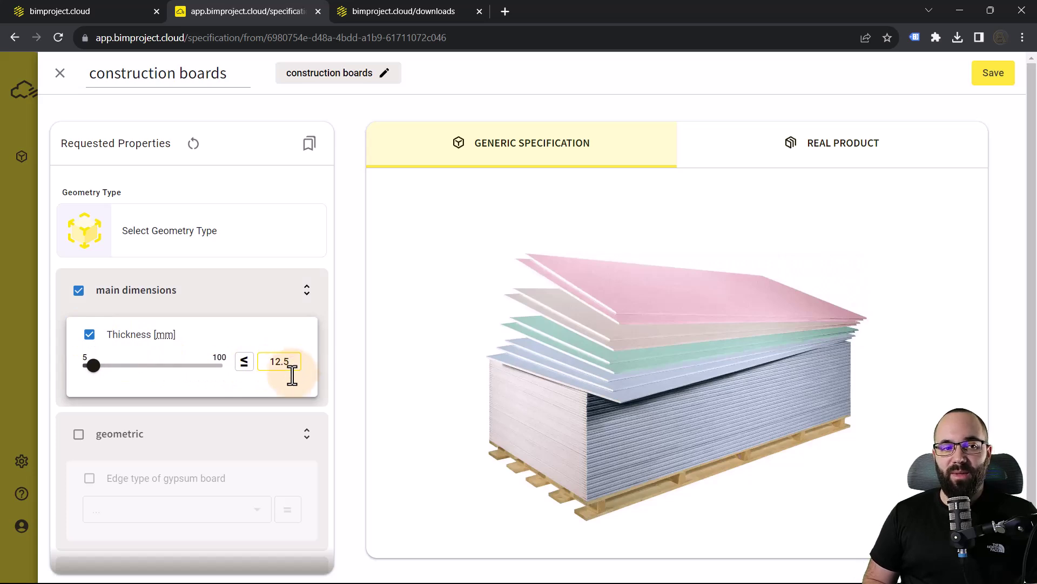
type("12.5")
Step: Set the construction boards' material type to plasterboard and save the layer
scroll(293, 371, "down", 5)
left_click(106, 352)
left_click(150, 380)
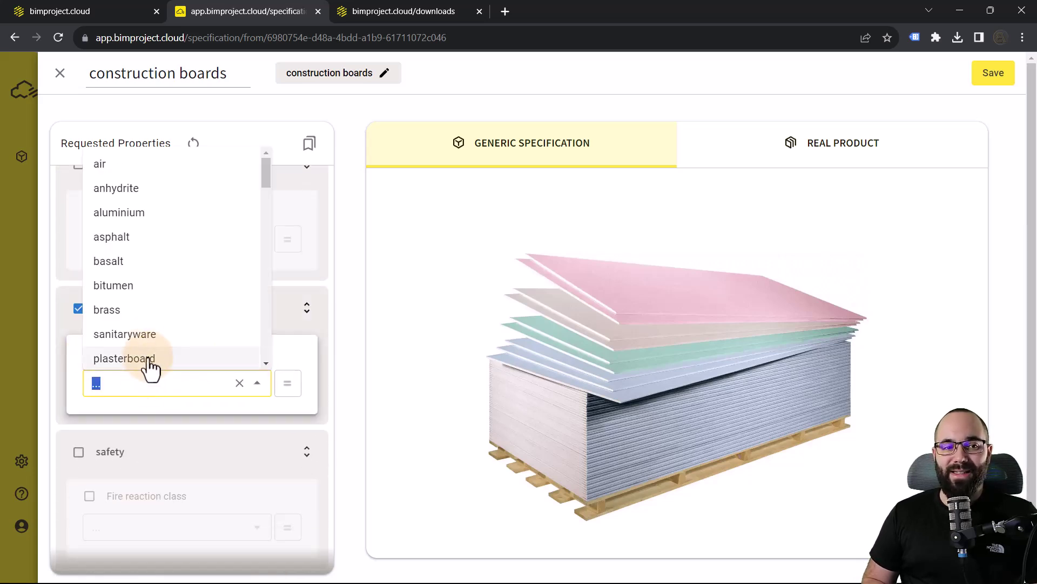
left_click(161, 358)
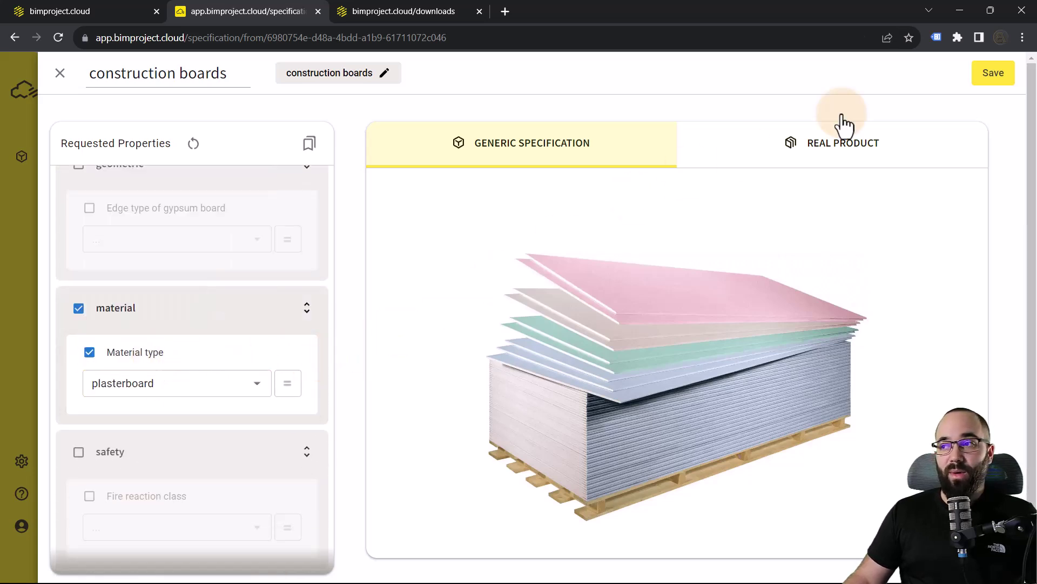
left_click(993, 76)
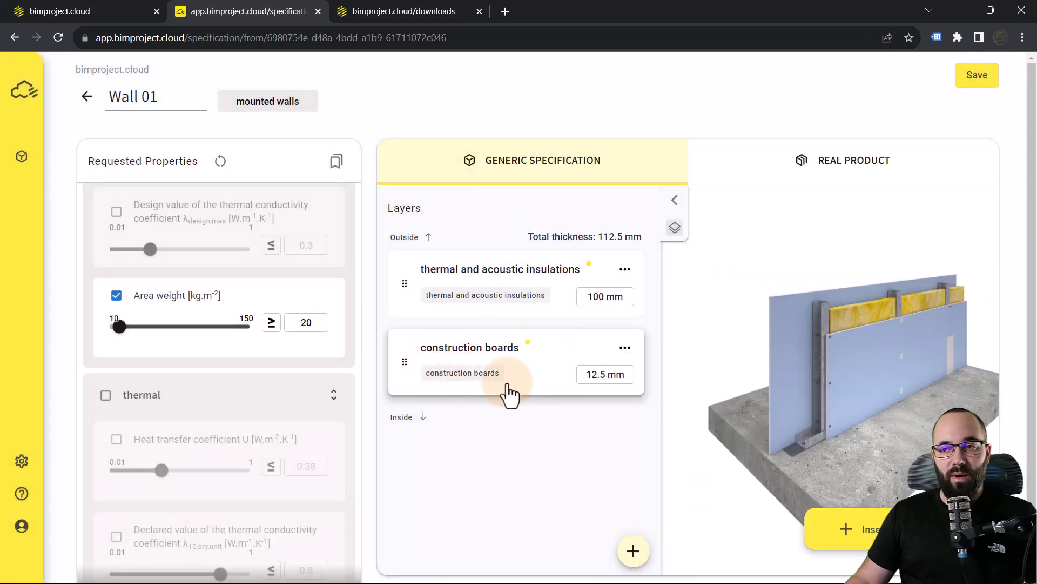
Step: Place a duplicate of the construction boards layer outside the insulation and set the insulation layer's thickness to 80 mm
left_click(626, 348)
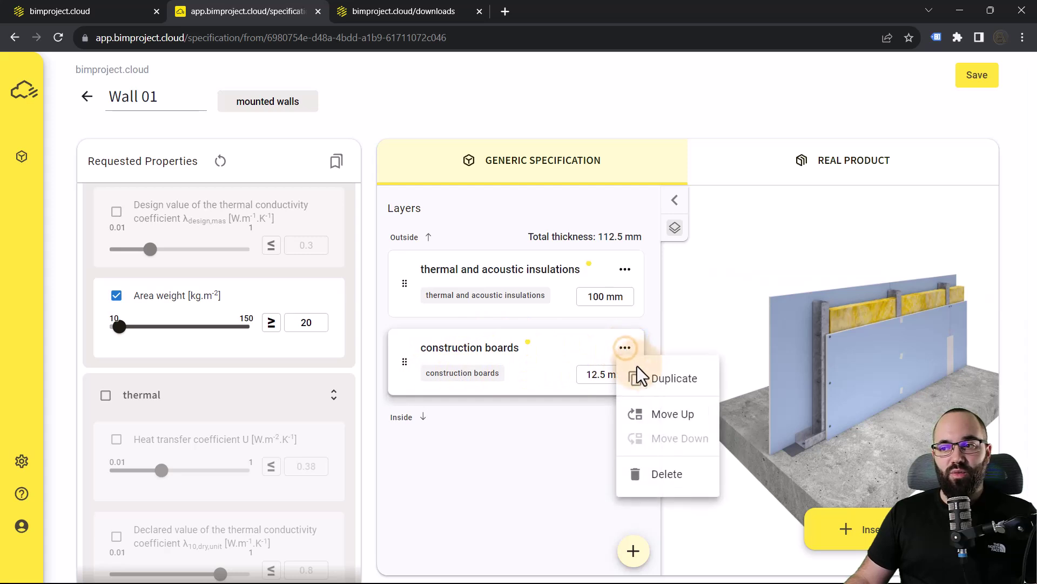
left_click(663, 387)
left_click_drag(404, 438, 399, 260)
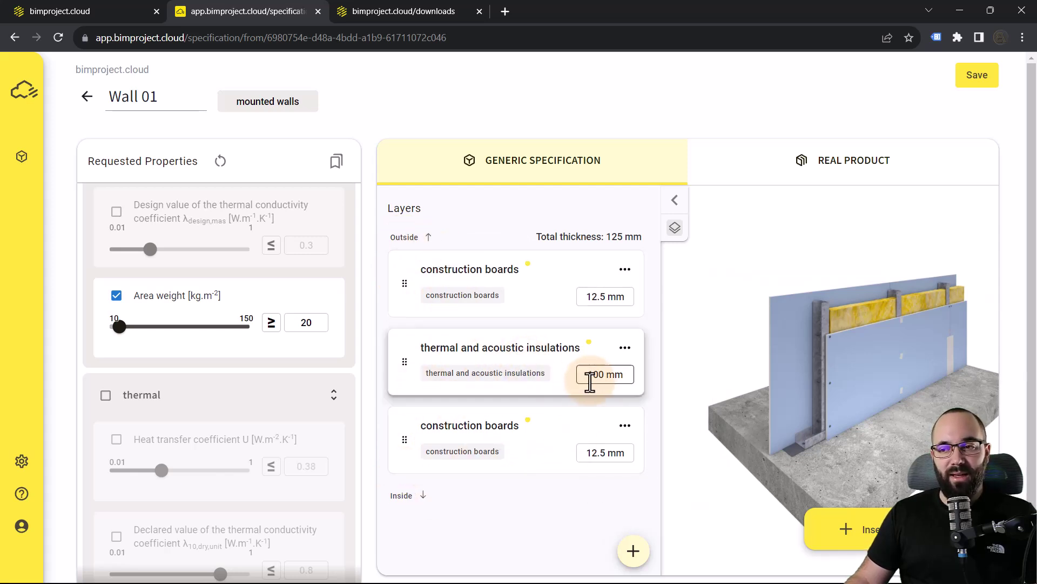
left_click_drag(598, 380, 578, 379)
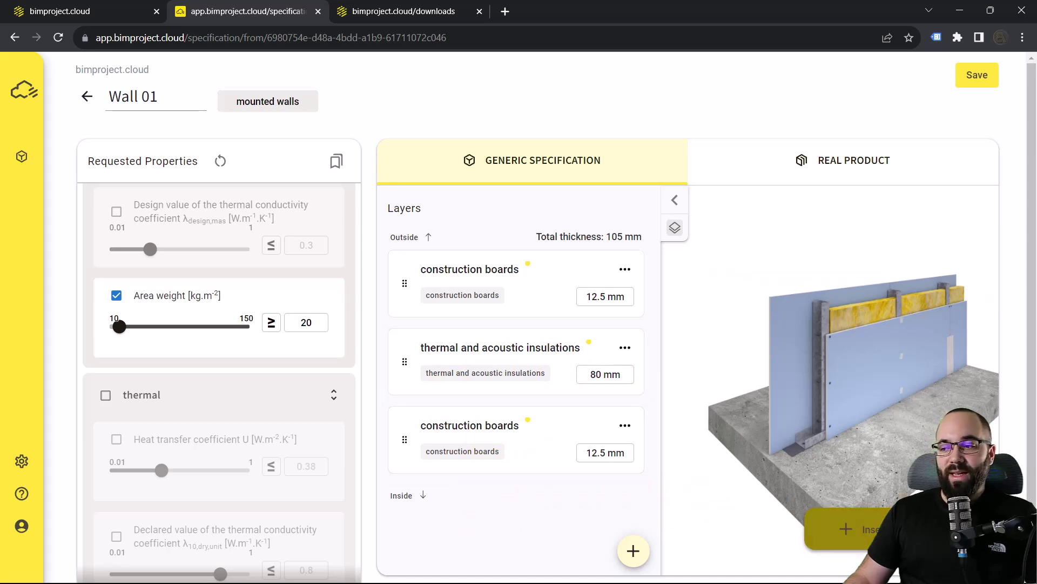
Step: Switch to Revit, select the small room's horizontal 105 mm partition, and update its parameters from Wall 01 on bimproject.cloud
left_click(990, 11)
left_click(956, 10)
left_click(475, 267)
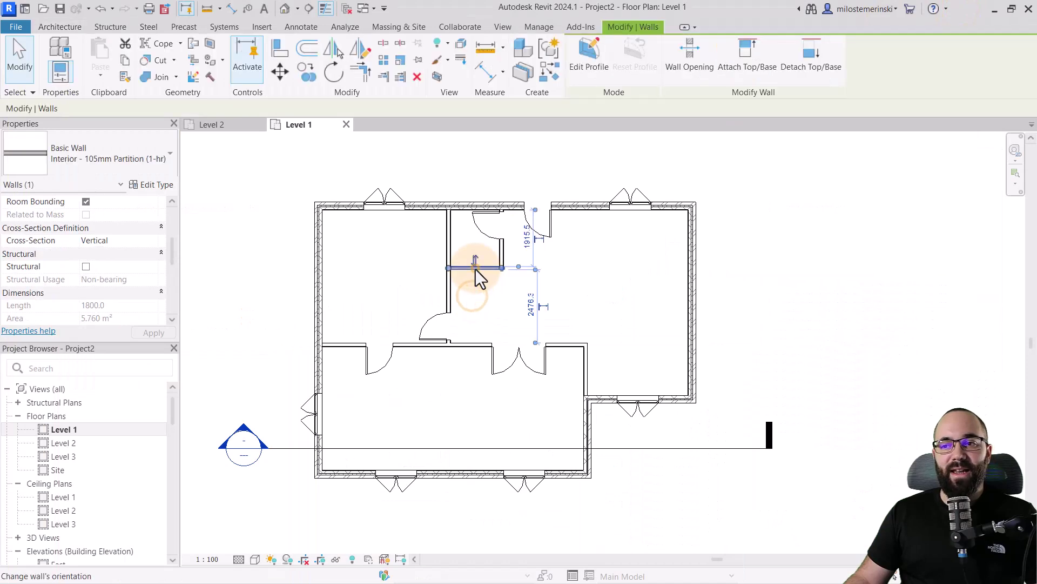
scroll(475, 273, "up", 3)
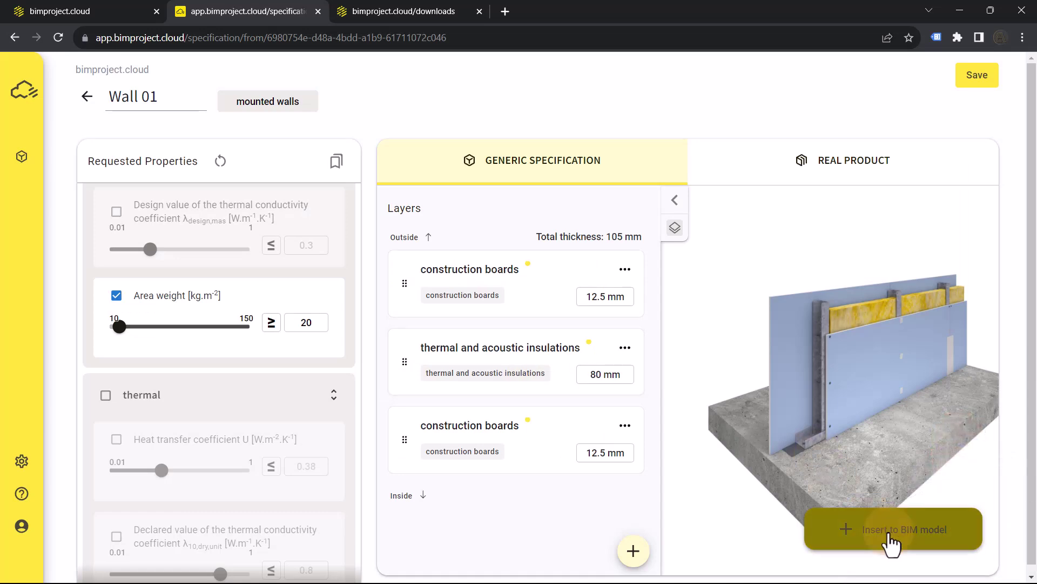
left_click(886, 532)
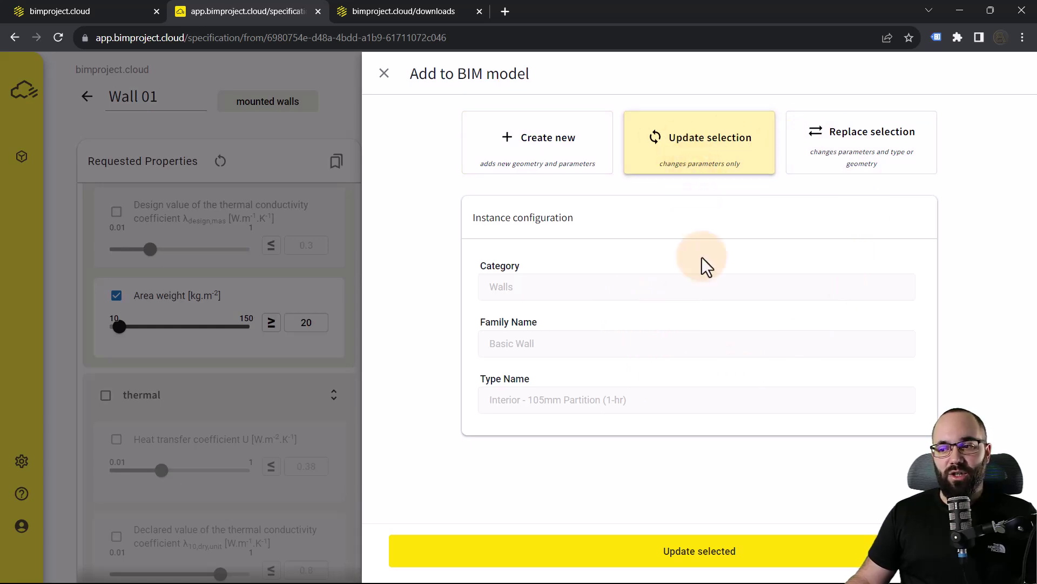
left_click(701, 545)
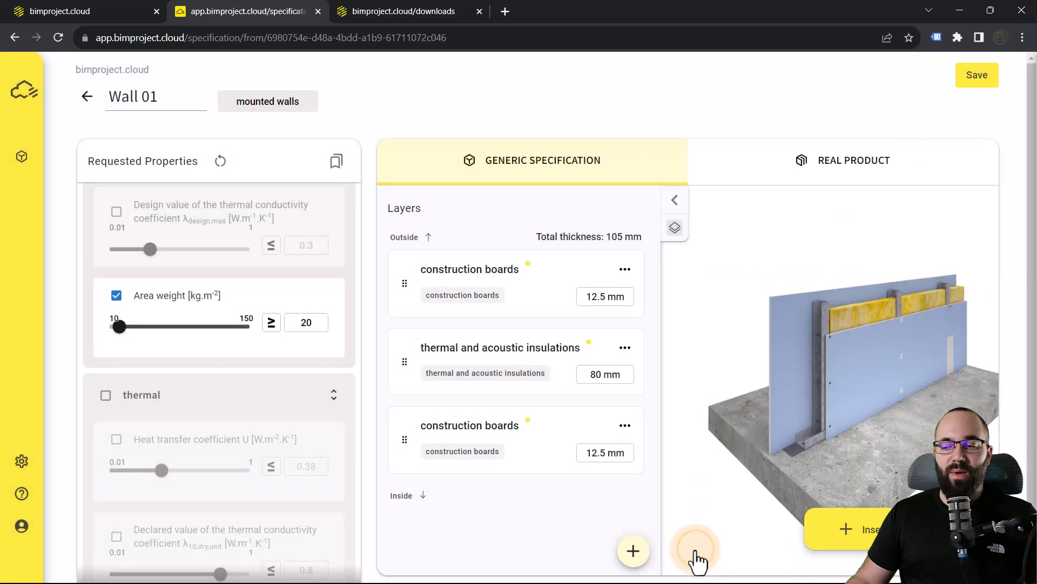
Step: Reselect the same partition in Revit and replace it through bimproject.cloud with the type Wall 01 - 105 mm (12.5-80-12.5)
left_click(958, 11)
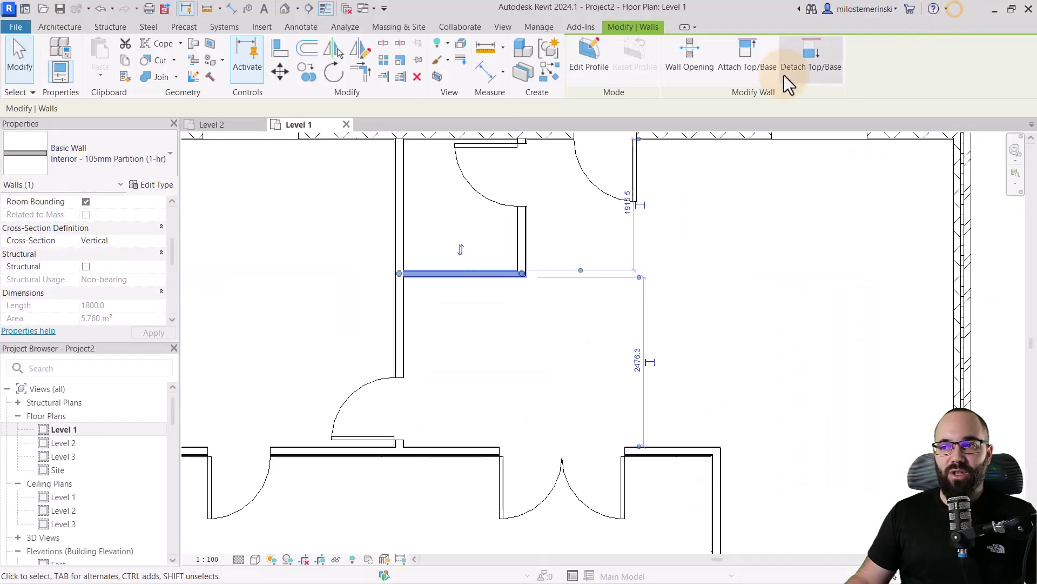
left_click(544, 341)
left_click(477, 274)
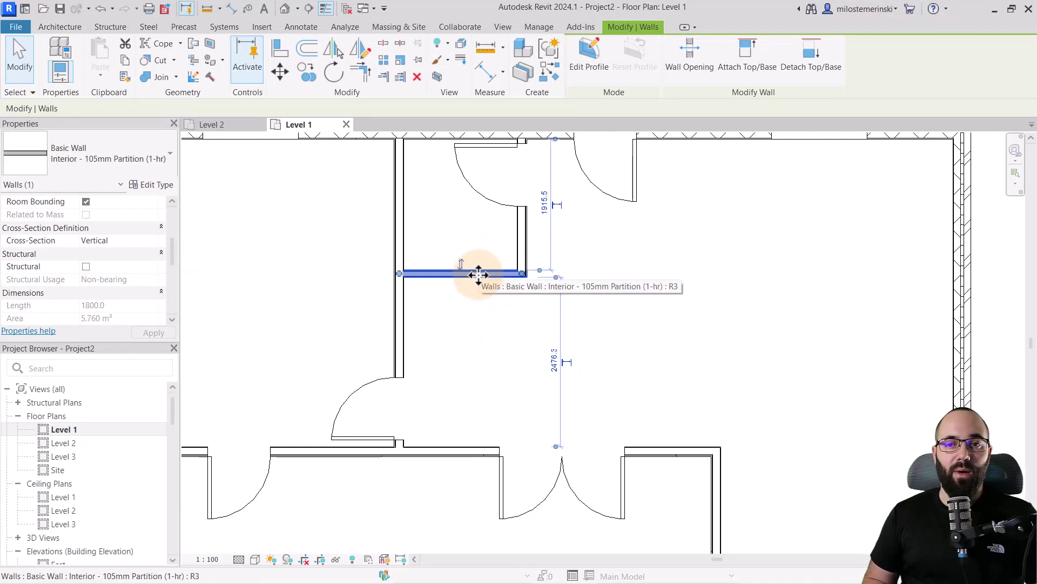
scroll(487, 275, "up", 3)
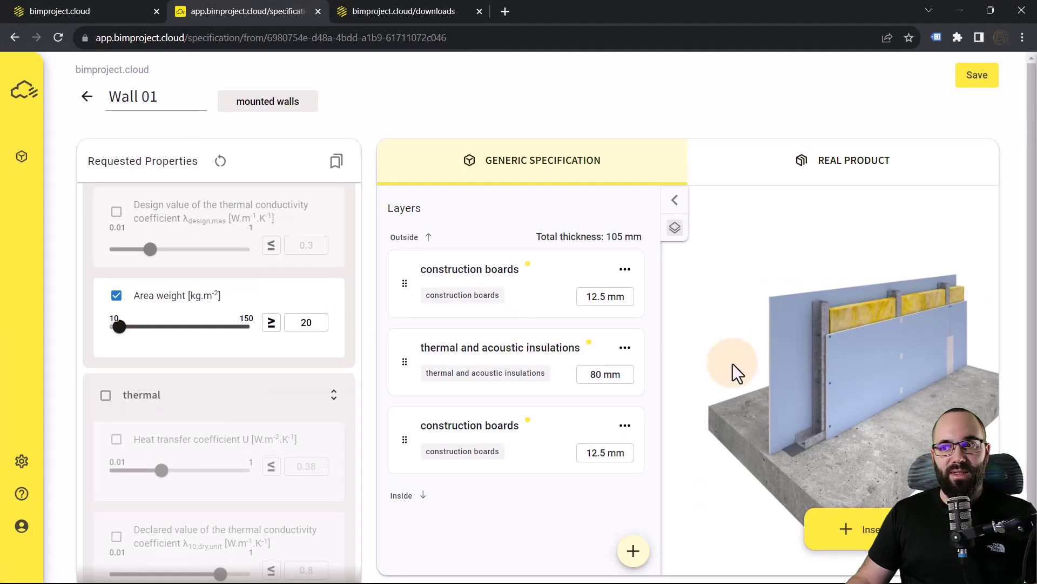
left_click(871, 529)
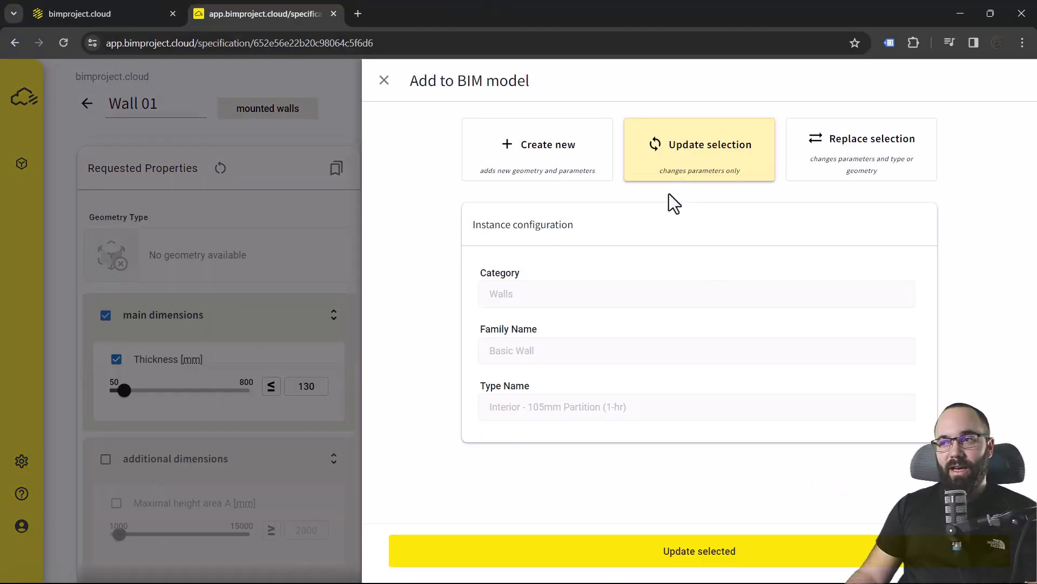
left_click(829, 172)
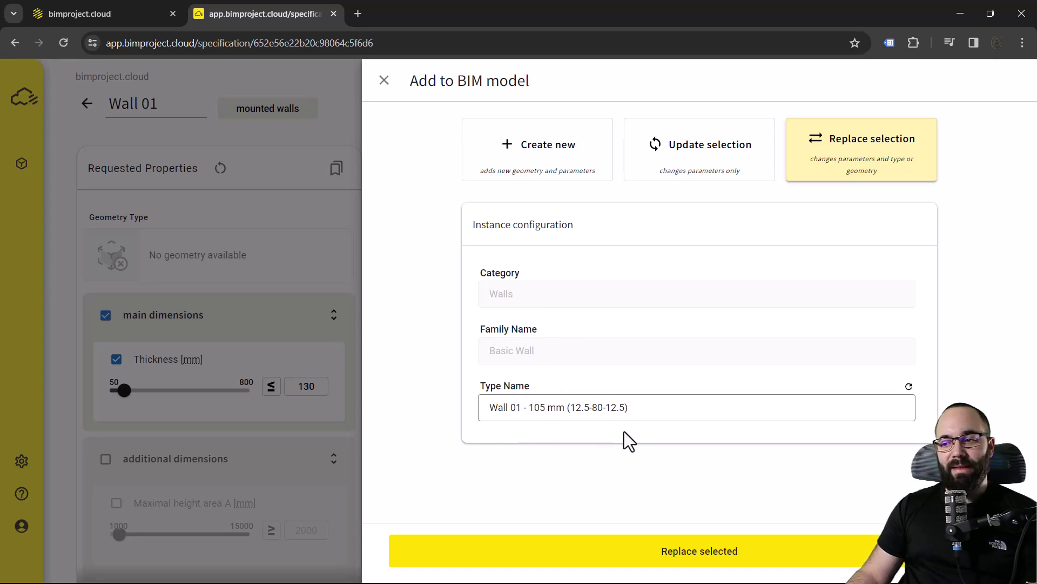
left_click(692, 565)
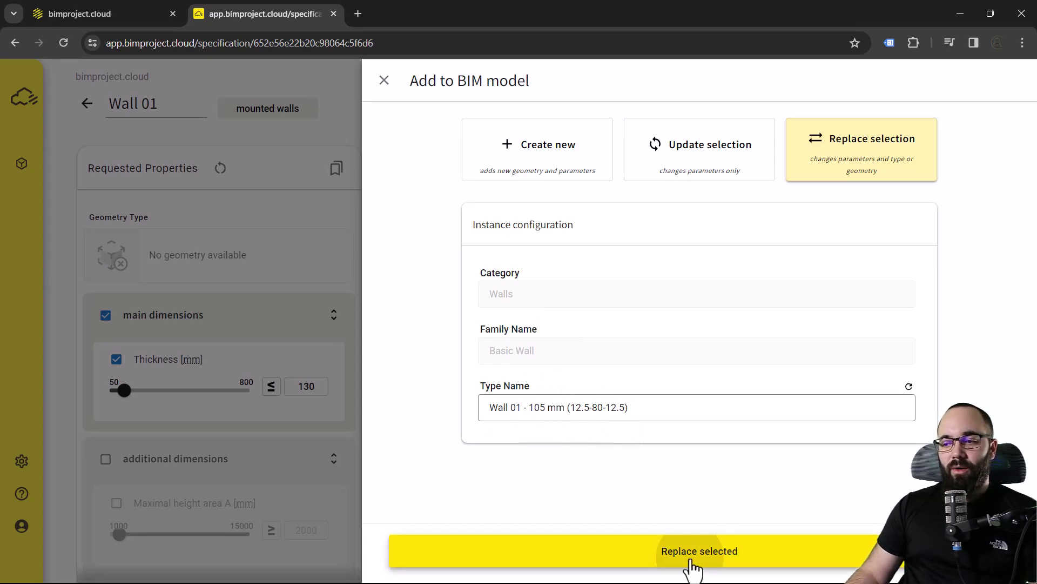
Step: Return to Revit and examine the replaced partition and its layers in the Level 1 floor plan
left_click(955, 11)
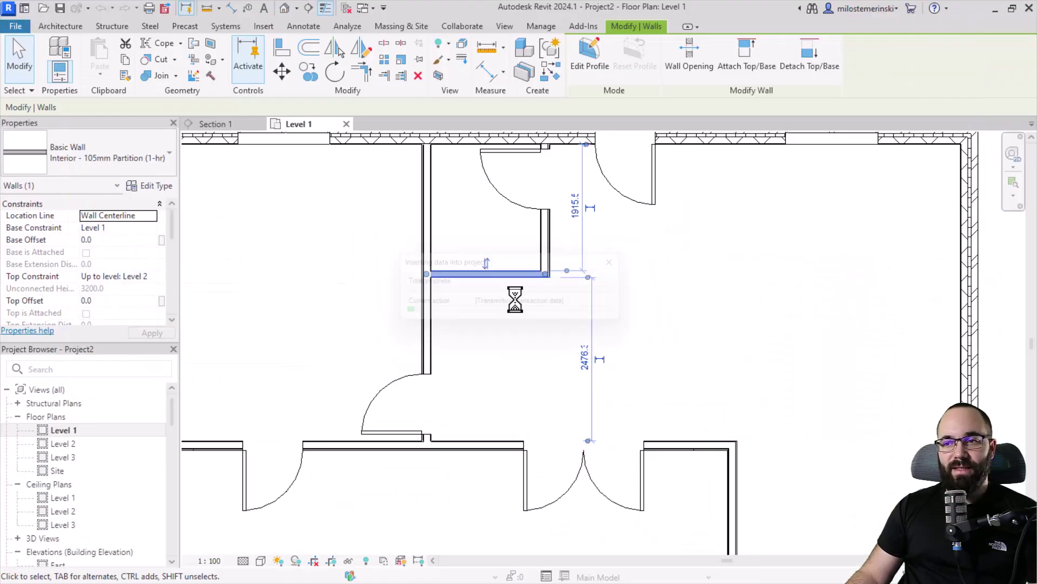
scroll(472, 268, "up", 2)
scroll(503, 270, "up", 2)
scroll(478, 302, "down", 1)
scroll(478, 301, "down", 4)
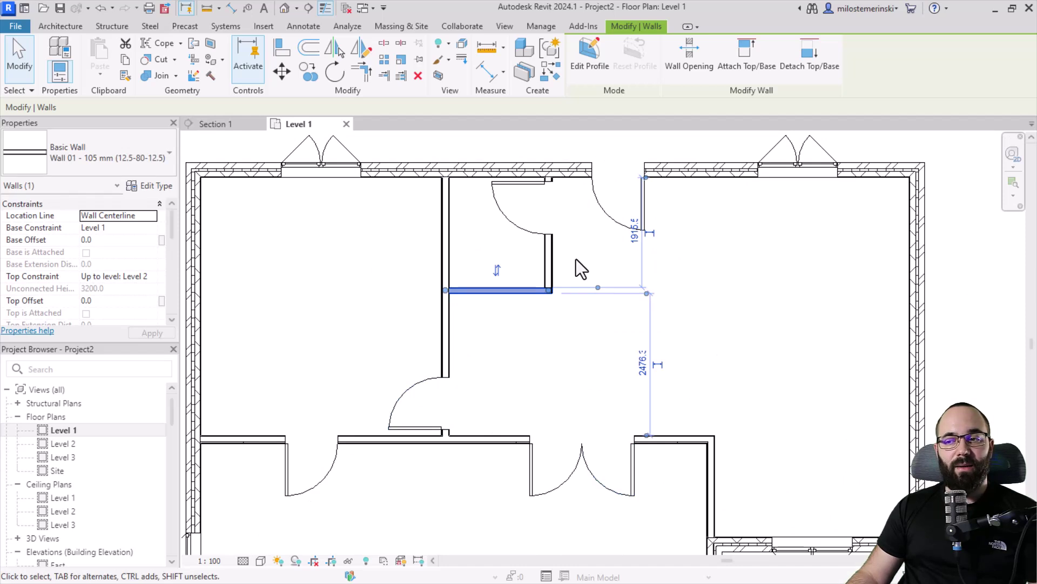
scroll(508, 285, "up", 1)
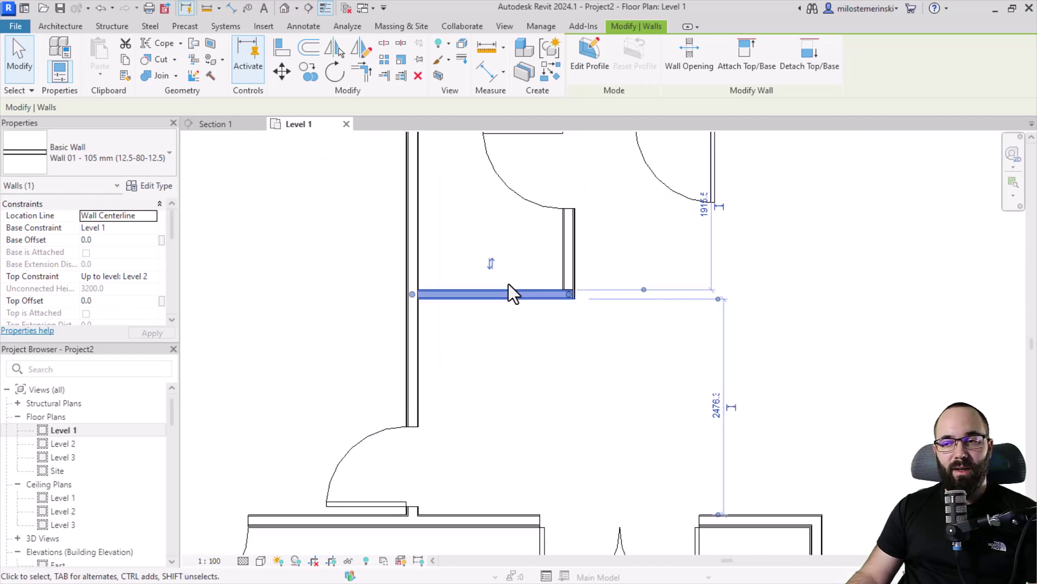
scroll(472, 278, "up", 1)
left_click(490, 336)
left_click(477, 312)
scroll(570, 302, "up", 2)
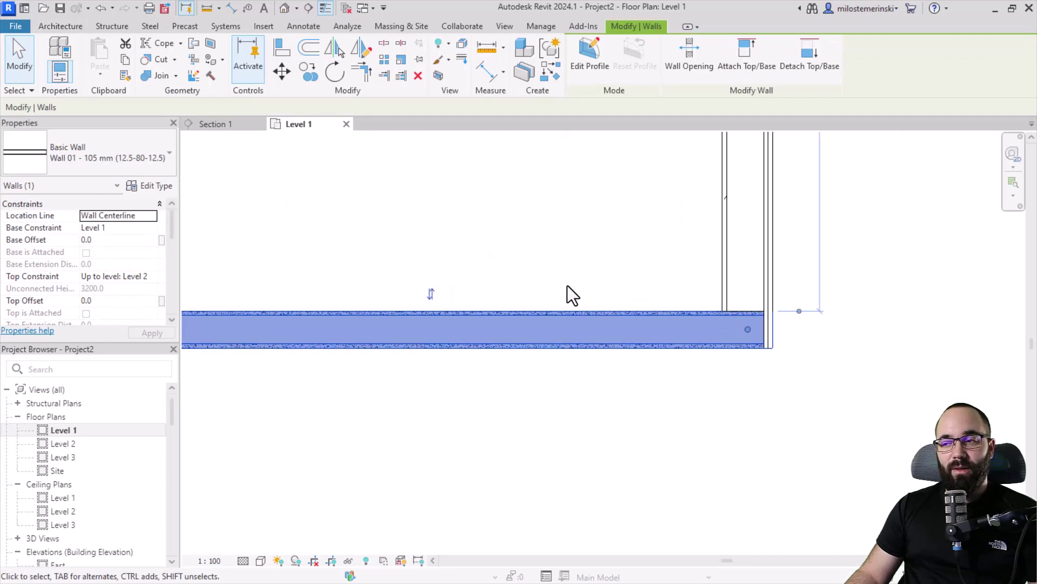
left_click(567, 290)
scroll(632, 310, "down", 2)
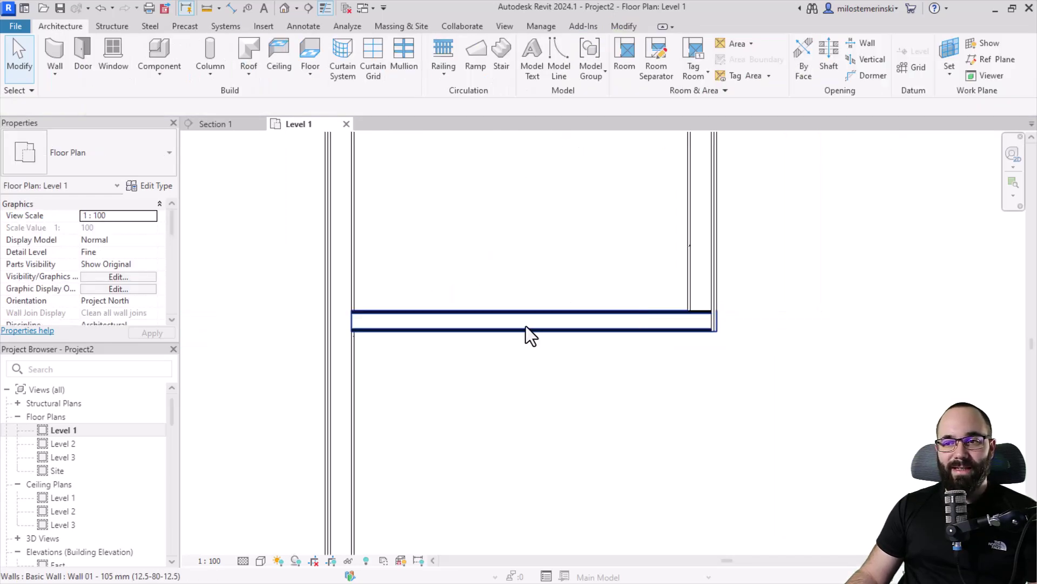
Step: Review the replaced partition's type parameters and layer structure, and open the material of its exterior construction board layer
left_click(498, 313)
left_click(166, 188)
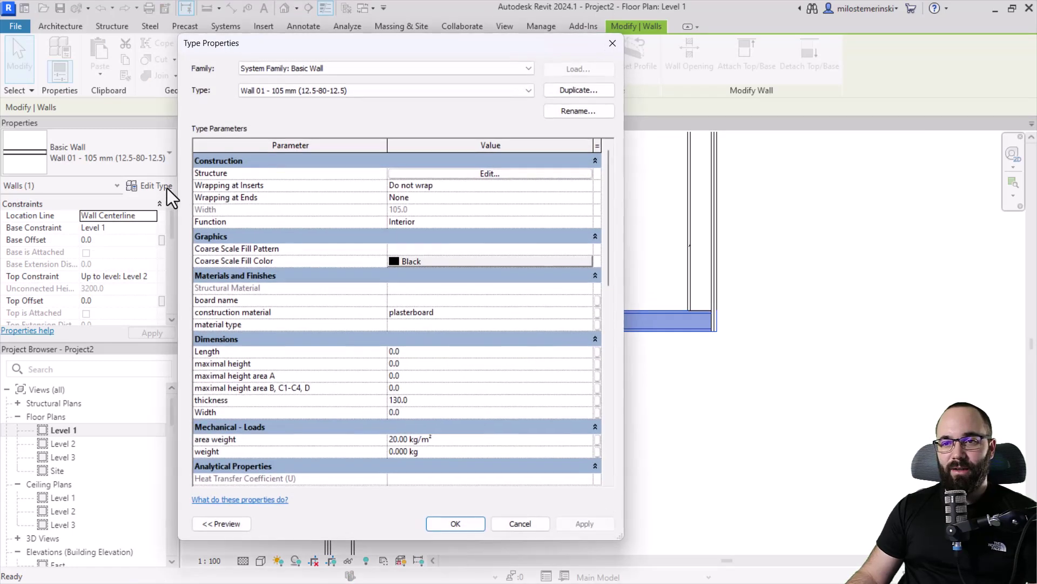
left_click(406, 177)
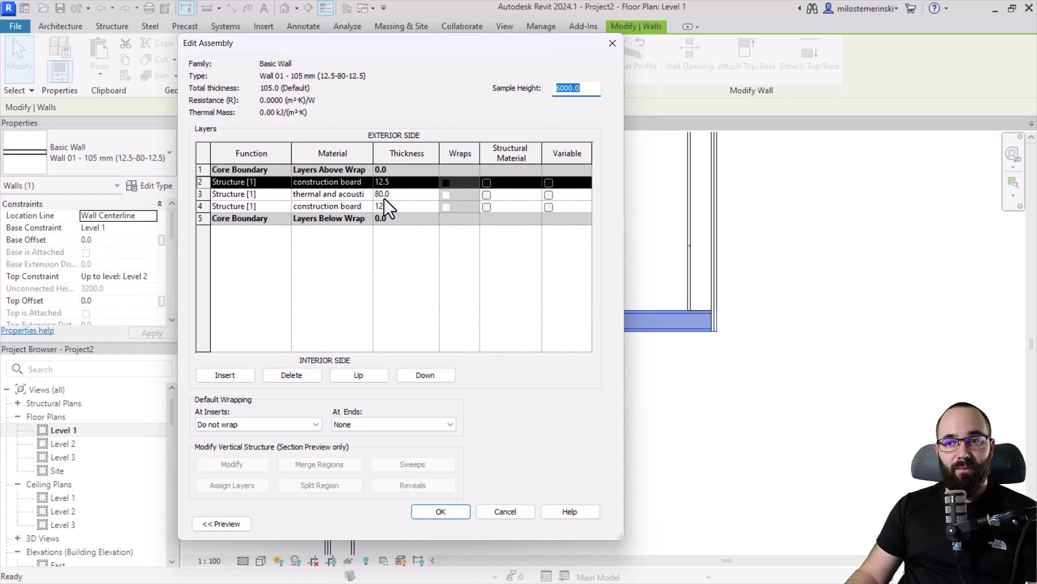
left_click(371, 184)
left_click(365, 183)
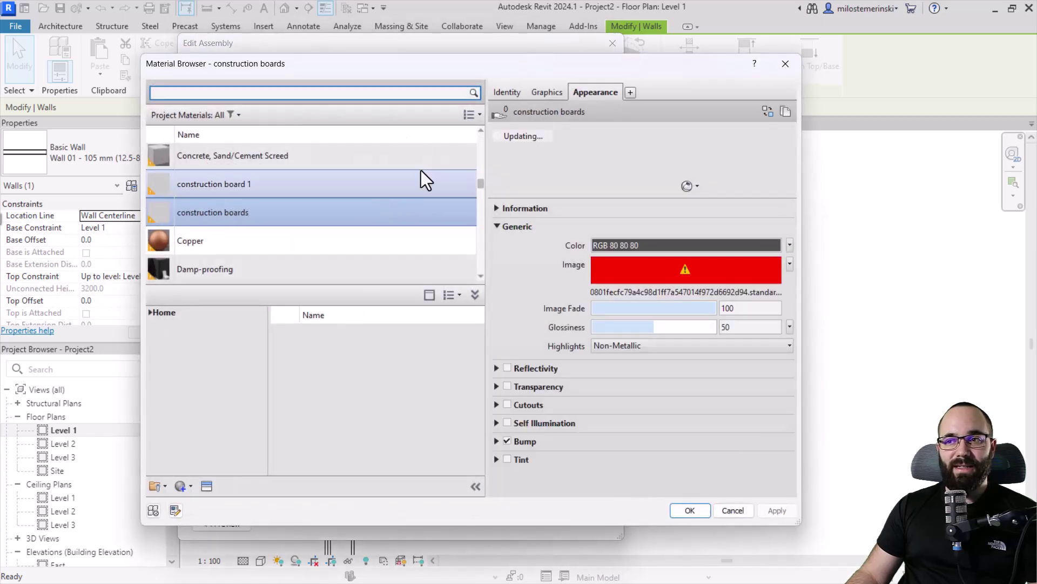
Step: Examine the graphics settings of the construction boards material, close the wall type's dialogs without changes, and deselect the partition
left_click(547, 92)
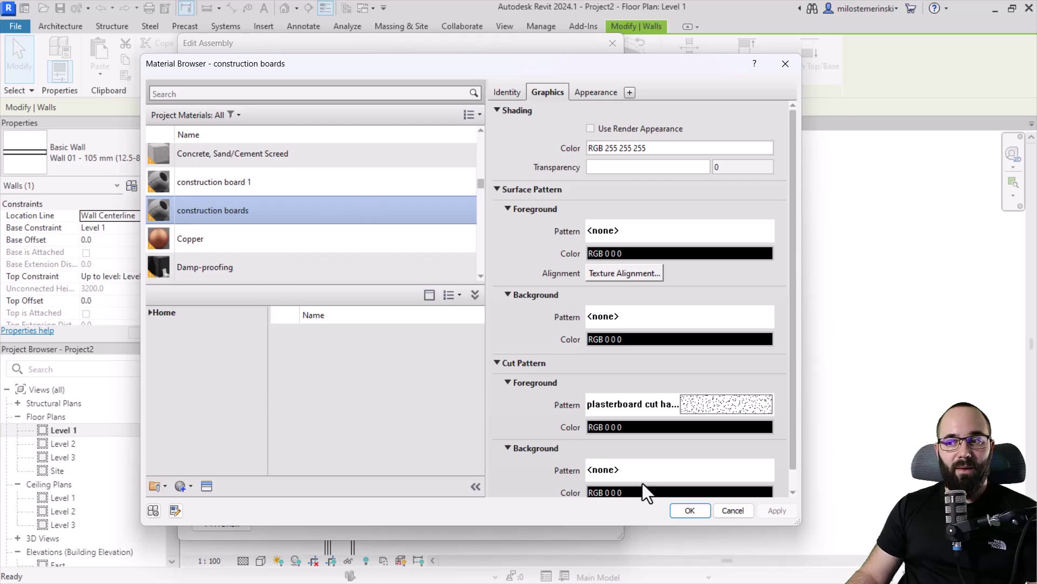
left_click(690, 510)
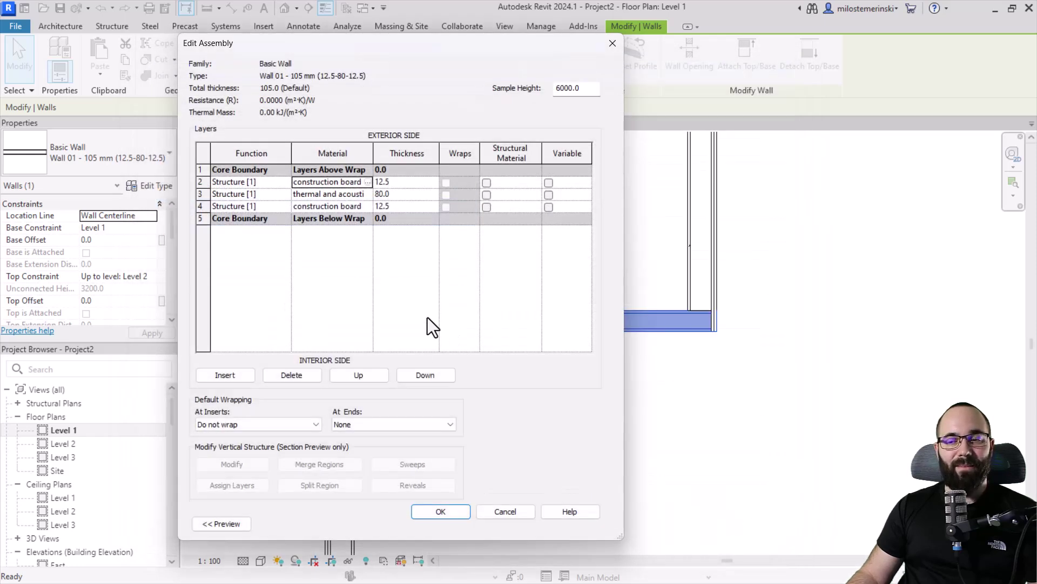
left_click(498, 512)
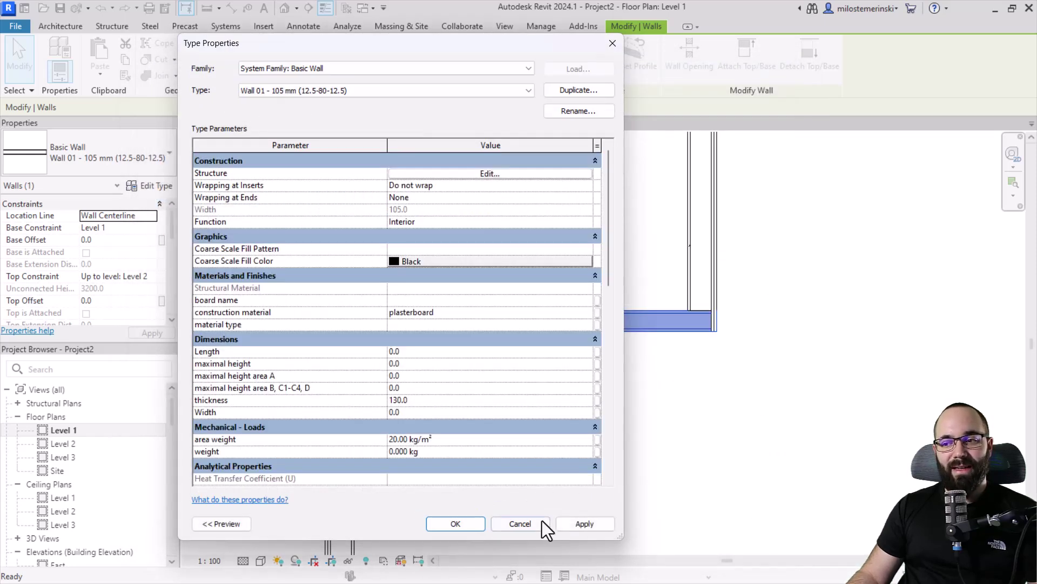
left_click(540, 522)
left_click(583, 419)
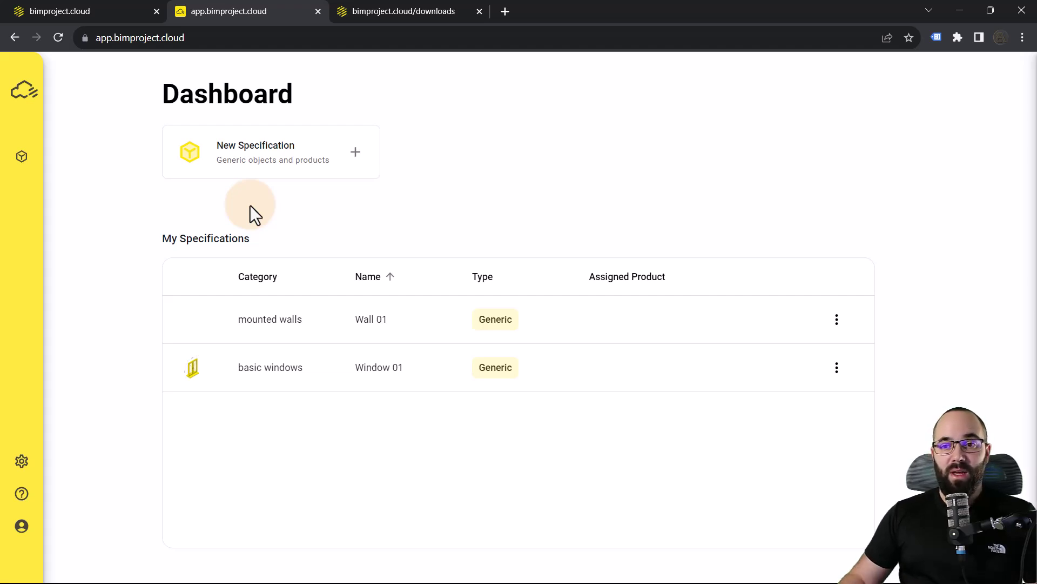
Step: On the bimproject.cloud dashboard, duplicate the Window 01 specification and rename the copy Window 02
left_click(837, 368)
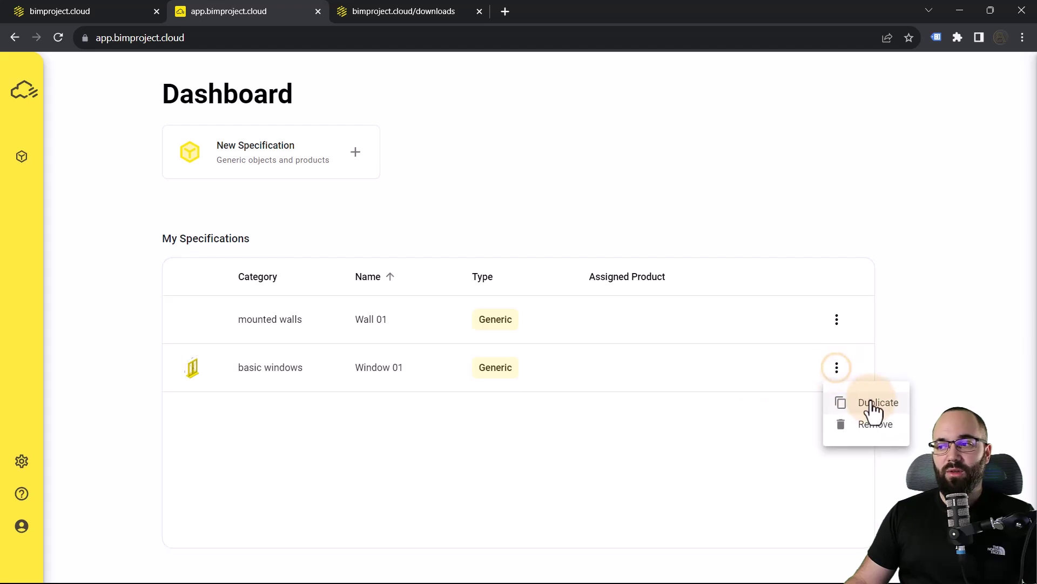
left_click(875, 404)
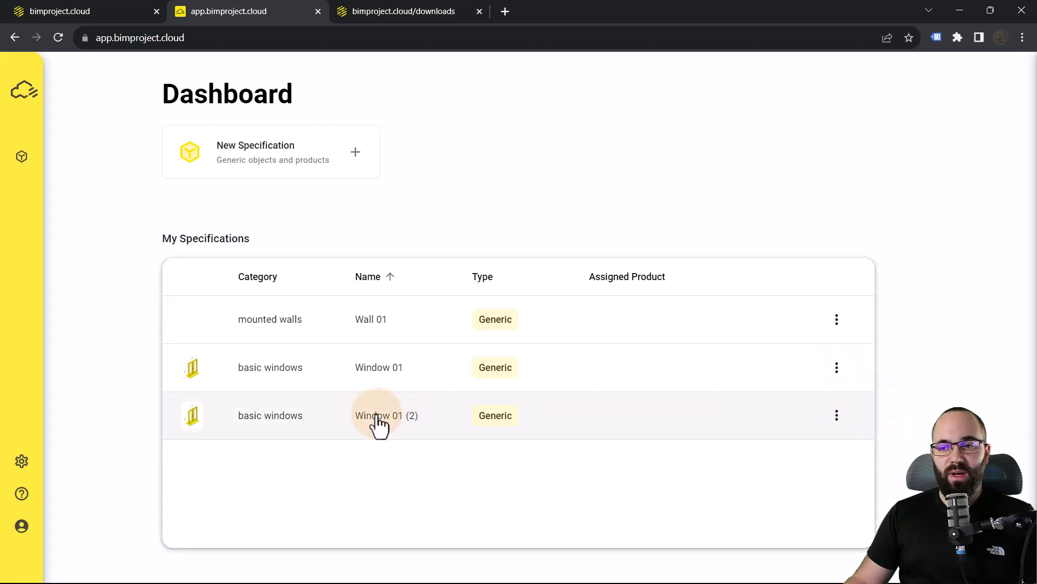
left_click(361, 416)
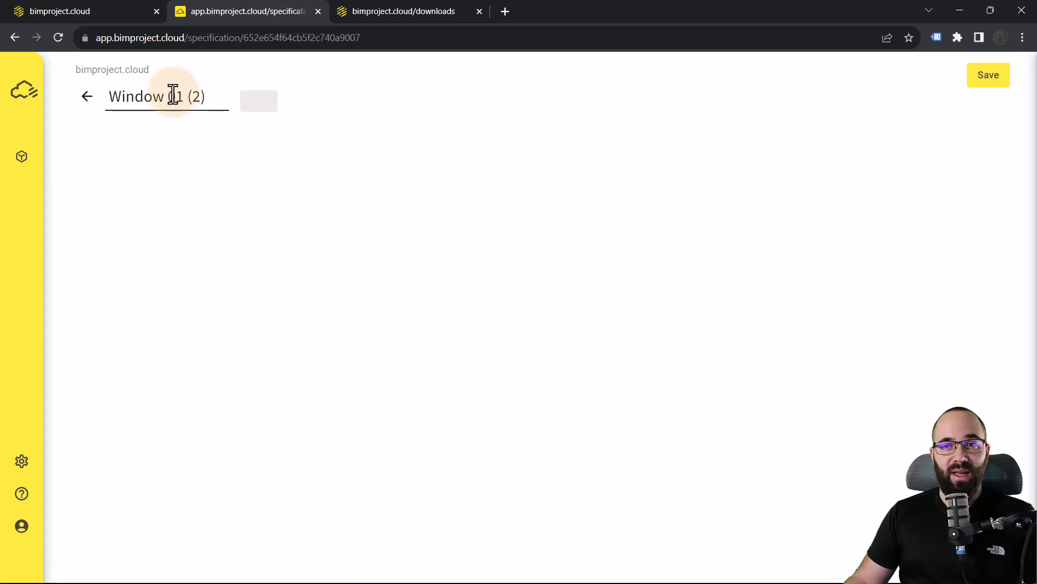
triple_click(173, 96)
left_click(177, 104)
left_click_drag(177, 103, 205, 98)
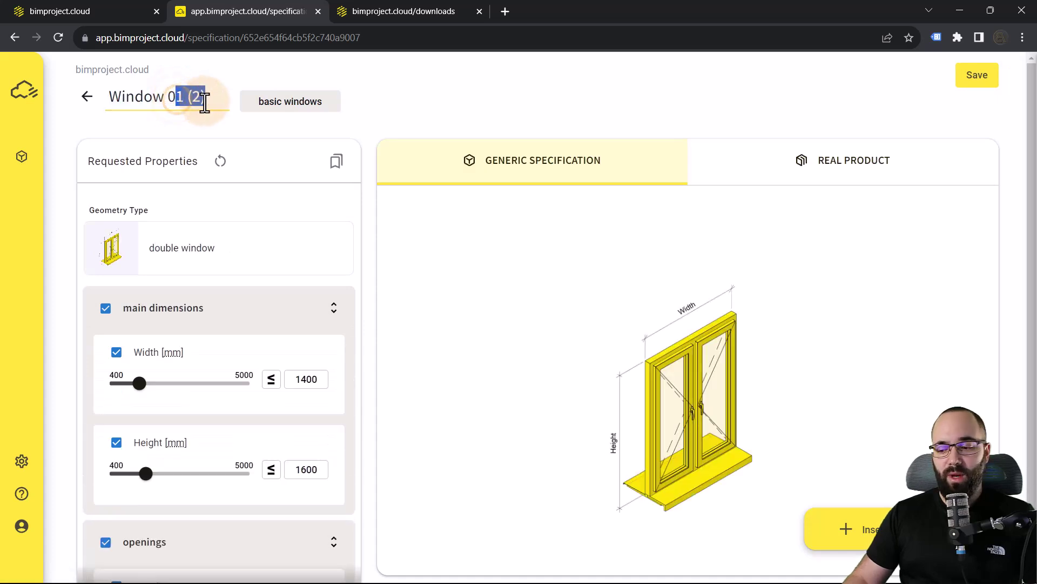
type("2")
left_click(220, 119)
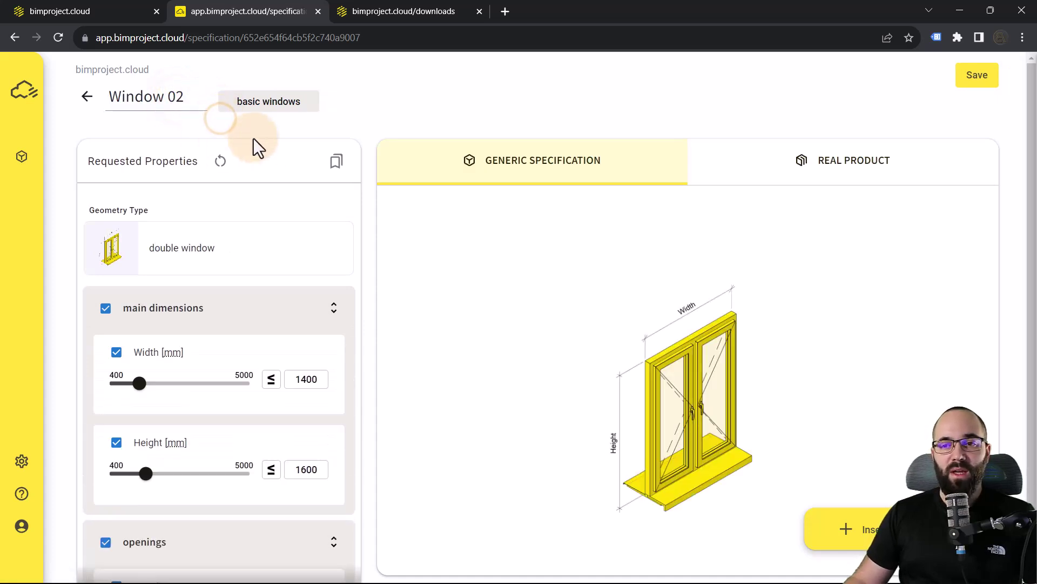
Step: Assign the first PKS group real product, Plastic window 88, 2-sash, to the Window 02 specification
left_click(769, 178)
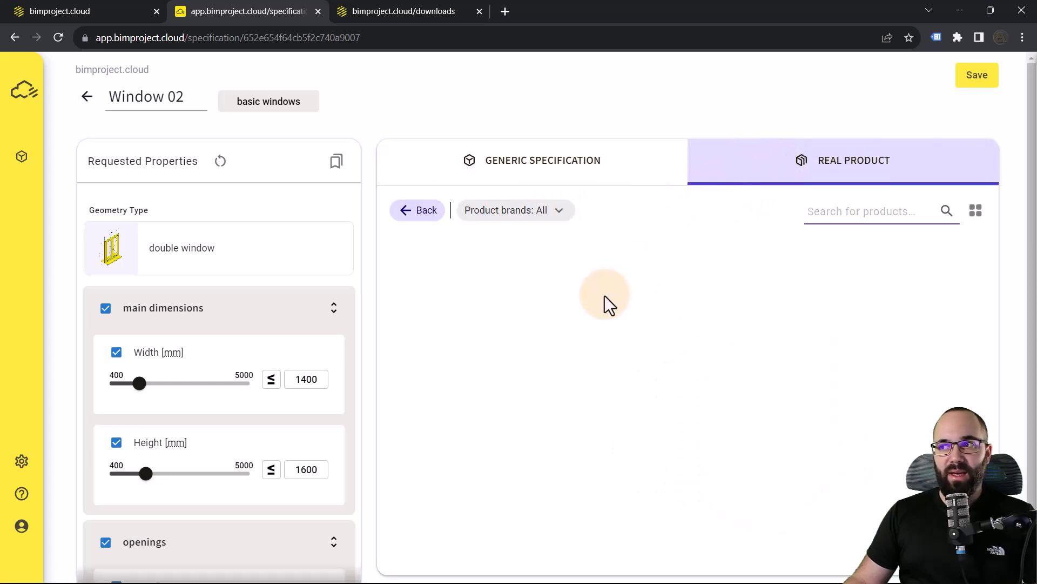
left_click(513, 279)
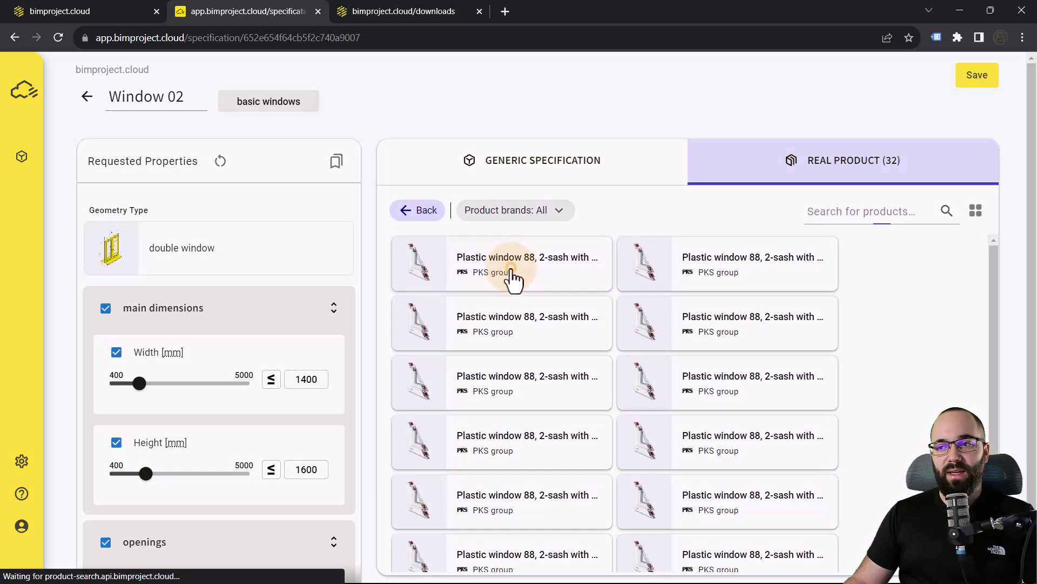
left_click(998, 76)
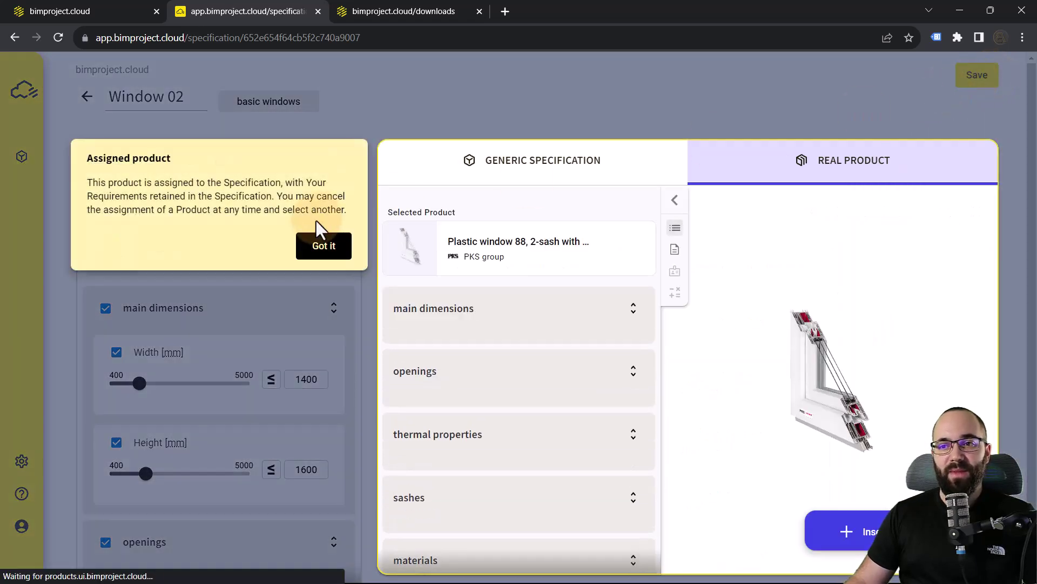
left_click(323, 245)
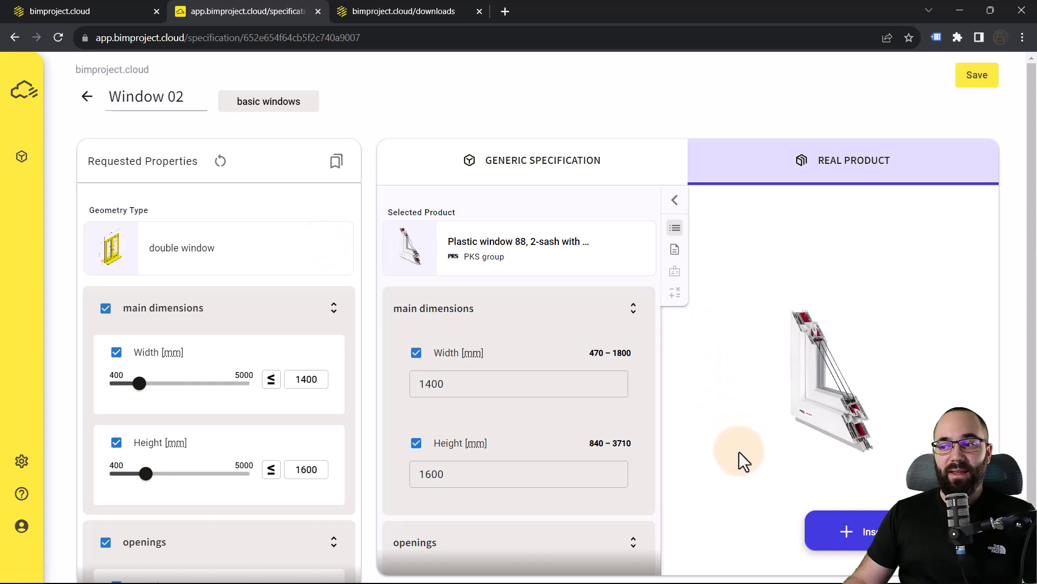
Step: Insert the PKS group window as a new element with family name bpc_windows_12 and place it in Revit on the house's right-side wall
left_click(844, 533)
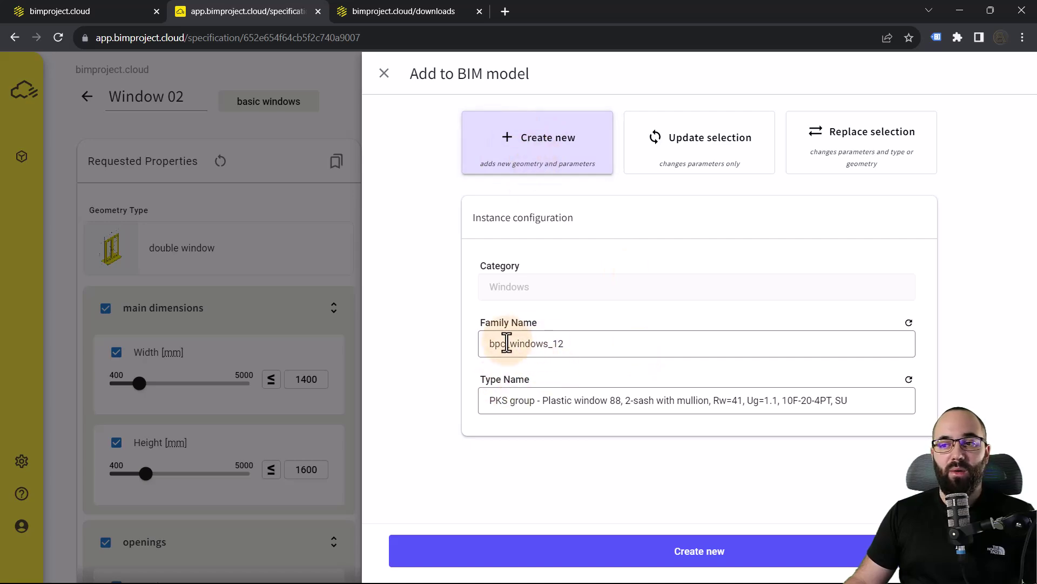
left_click(677, 564)
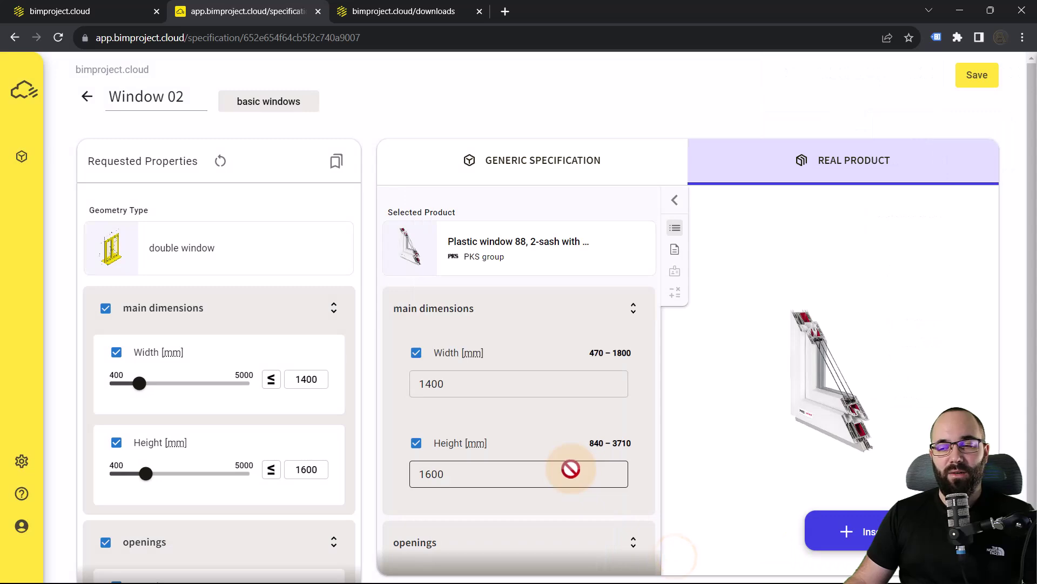
left_click(960, 10)
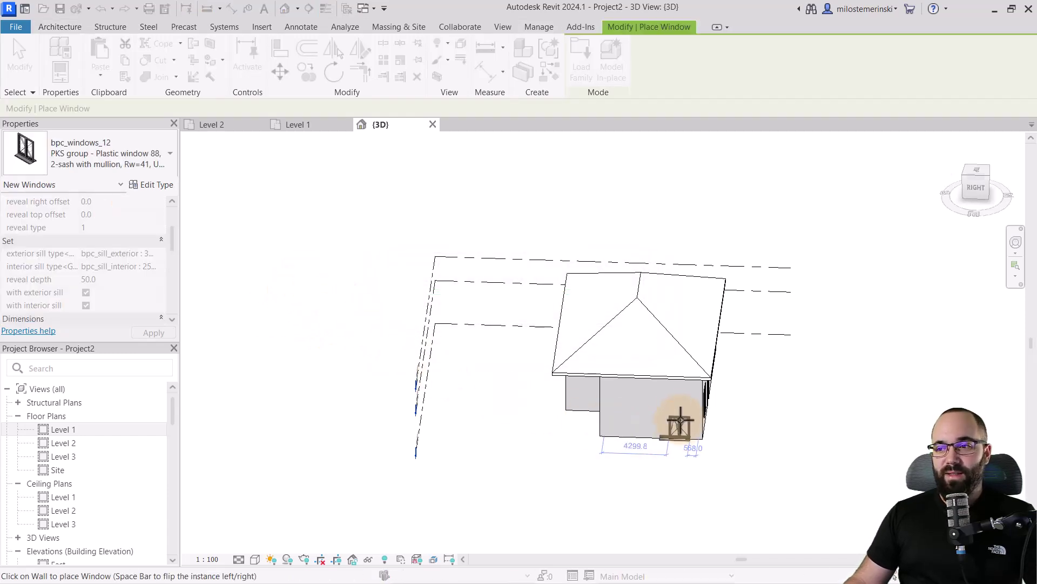
left_click(649, 407)
scroll(683, 438, "up", 4)
key("Escape")
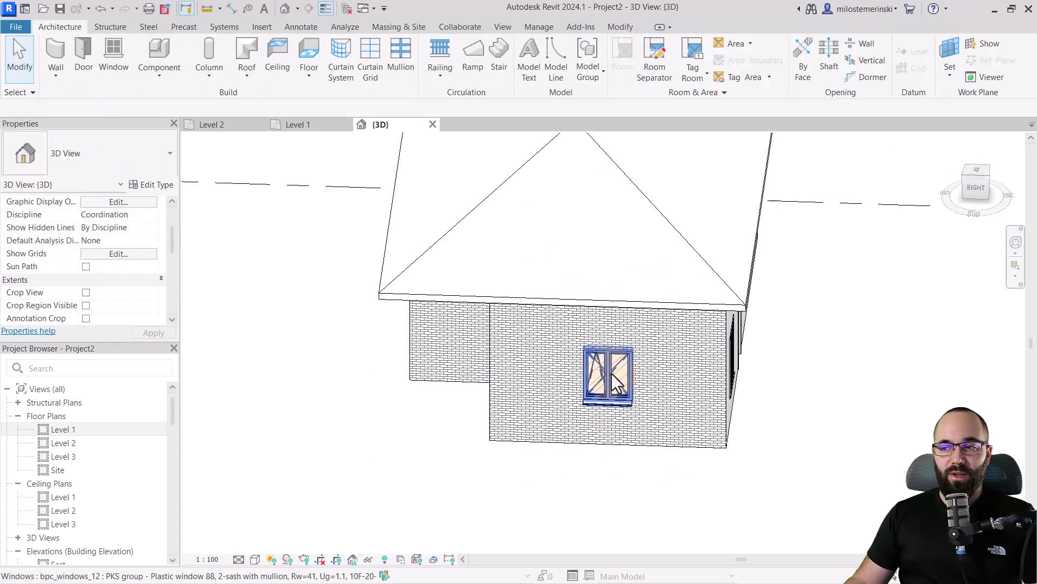
Step: Examine the newly placed double window and its exterior sill up close in the 3D view
left_click(622, 389)
scroll(627, 410, "up", 5)
middle_click_drag(599, 459, 535, 422, "shift")
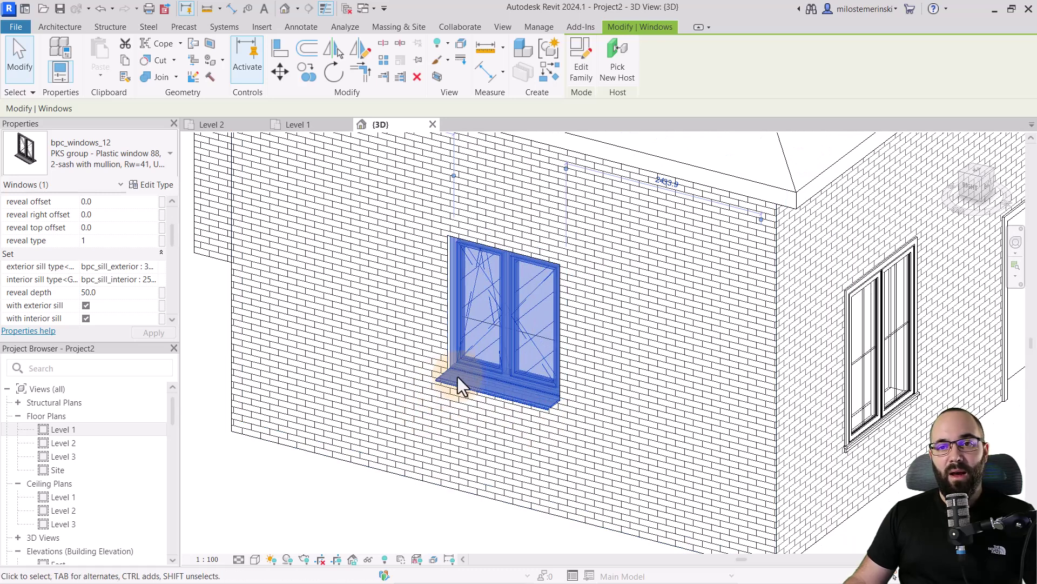
middle_click_drag(384, 384, 316, 482, "shift")
left_click(315, 482)
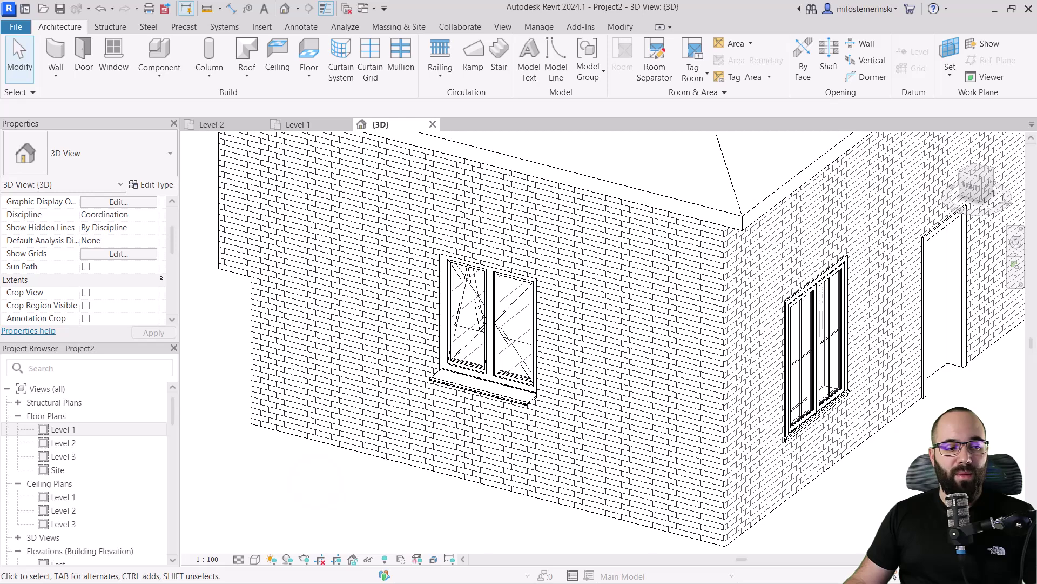
Step: Switch back to bimproject.cloud and create a new Revit parameter mapping set in the integration settings
key("alt+Tab")
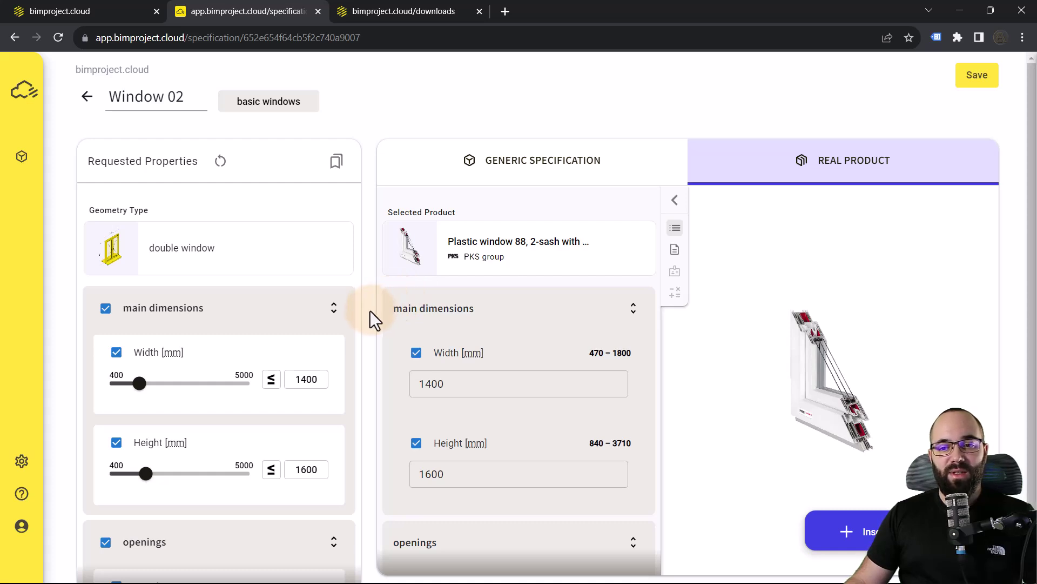
mouse_move(25, 464)
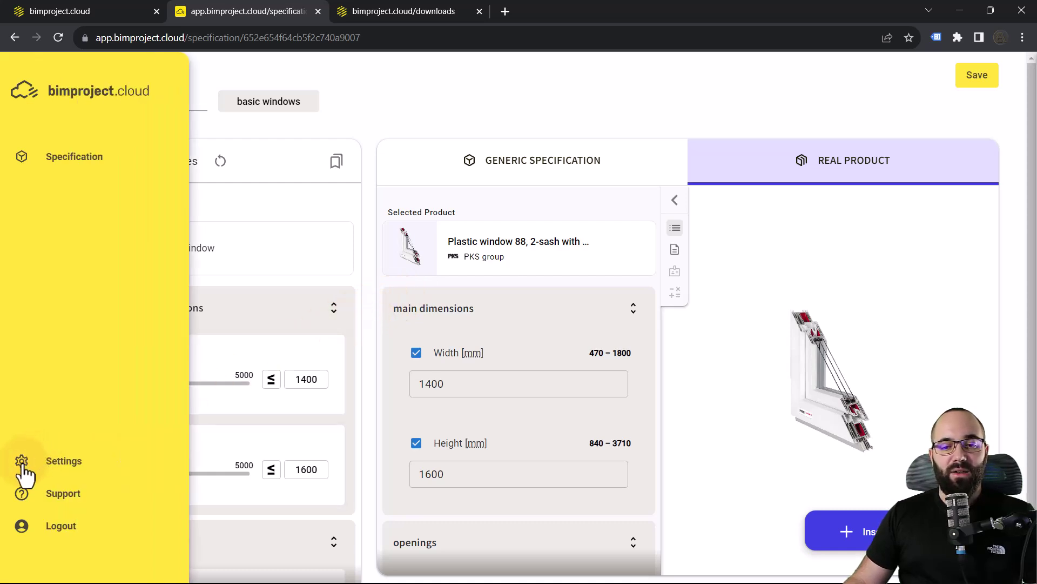
left_click(22, 468)
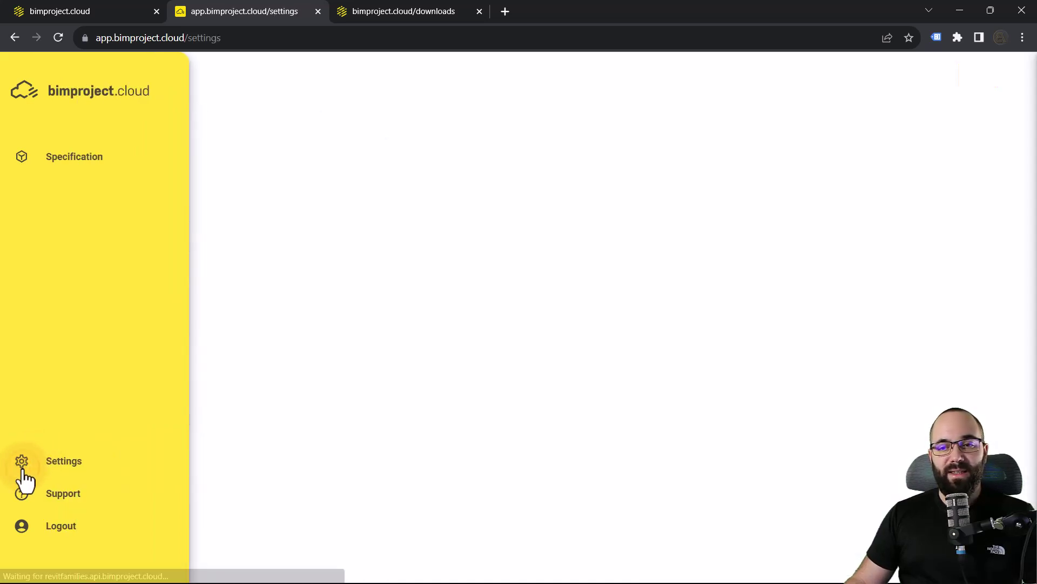
left_click(375, 206)
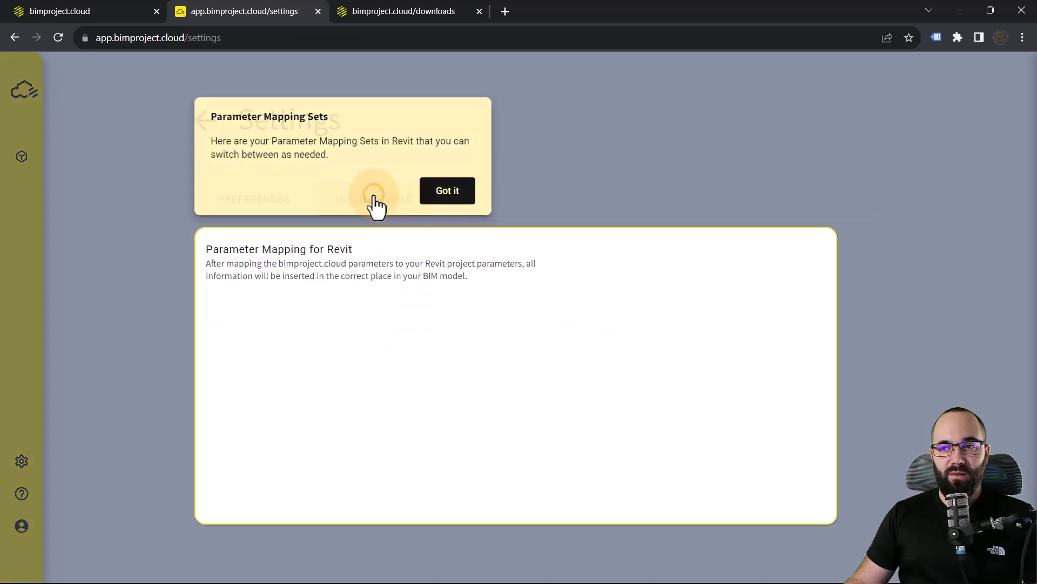
left_click(451, 199)
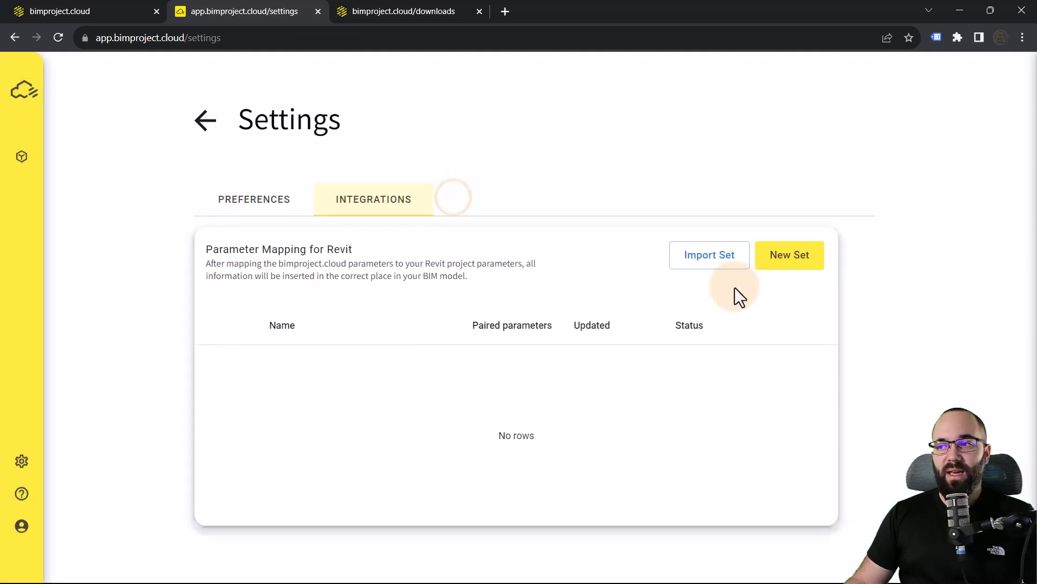
left_click(778, 266)
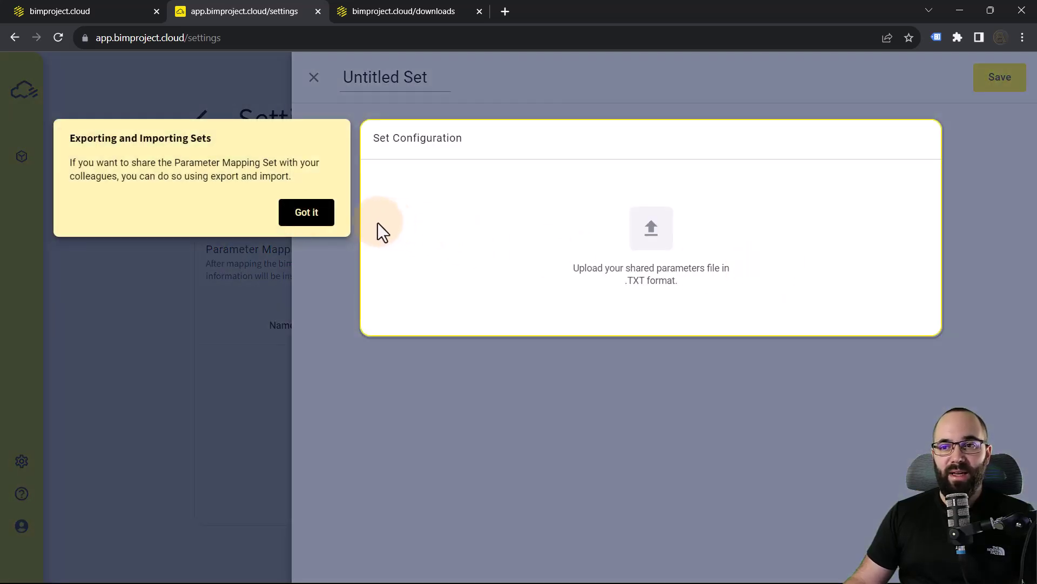
left_click(306, 212)
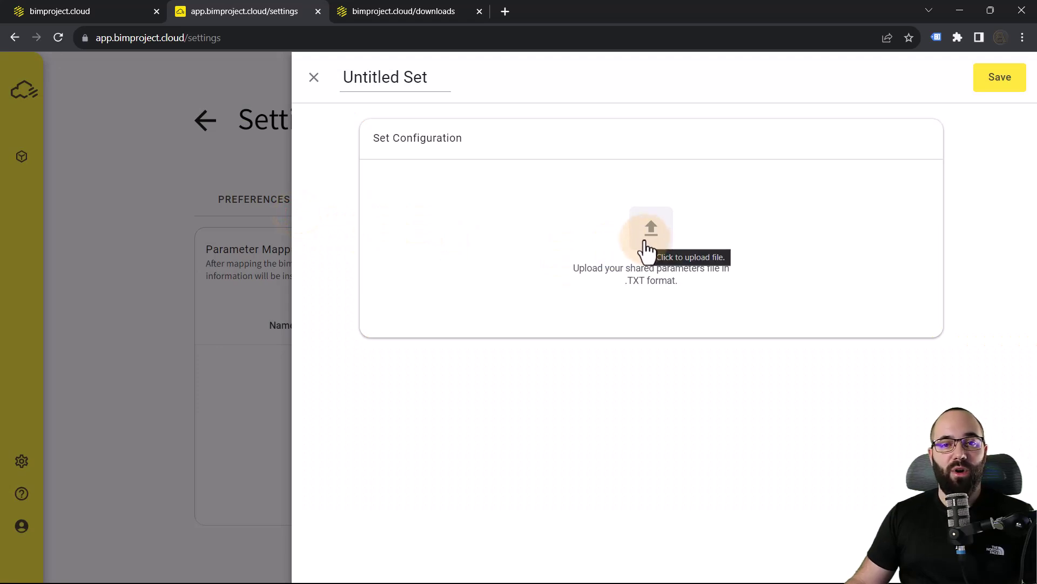
Step: Upload the shared parameters file My Parameters.txt from the 86YT23_BIMPROJECT.CLOUD_Promotional Video folder to the mapping set
left_click(648, 249)
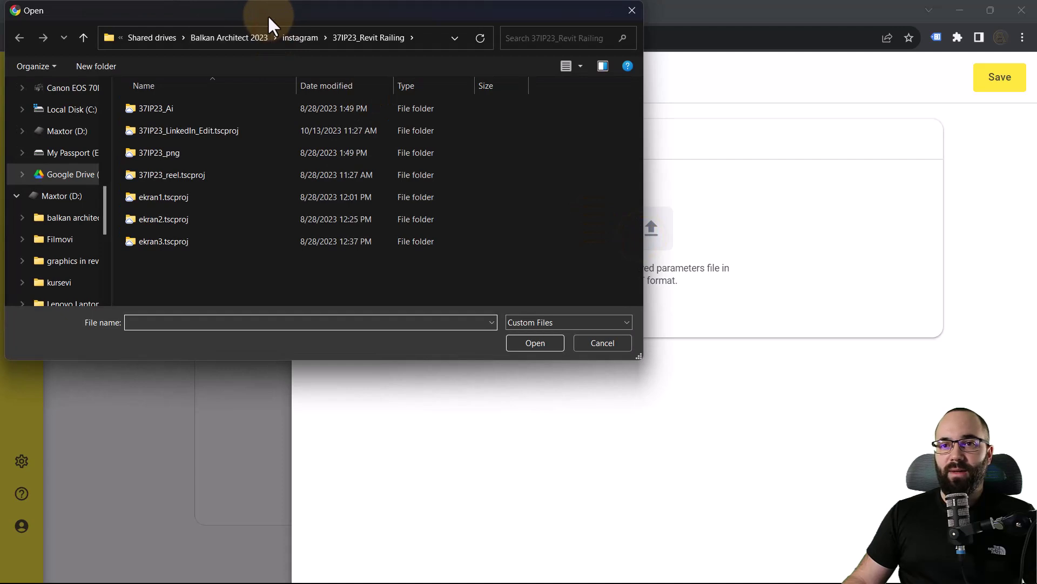
left_click_drag(268, 14, 304, 82)
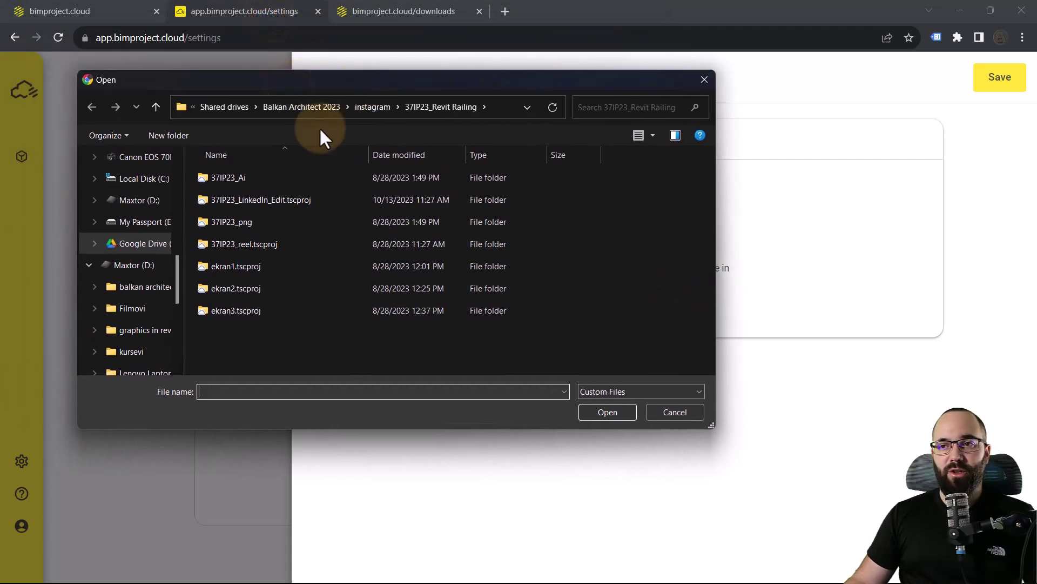
left_click(227, 223)
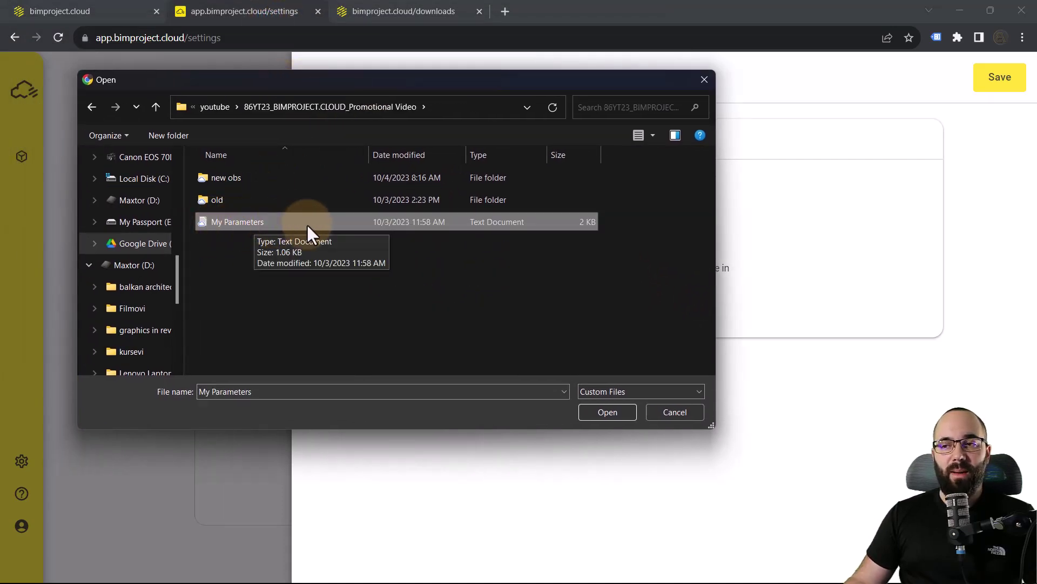
left_click(619, 412)
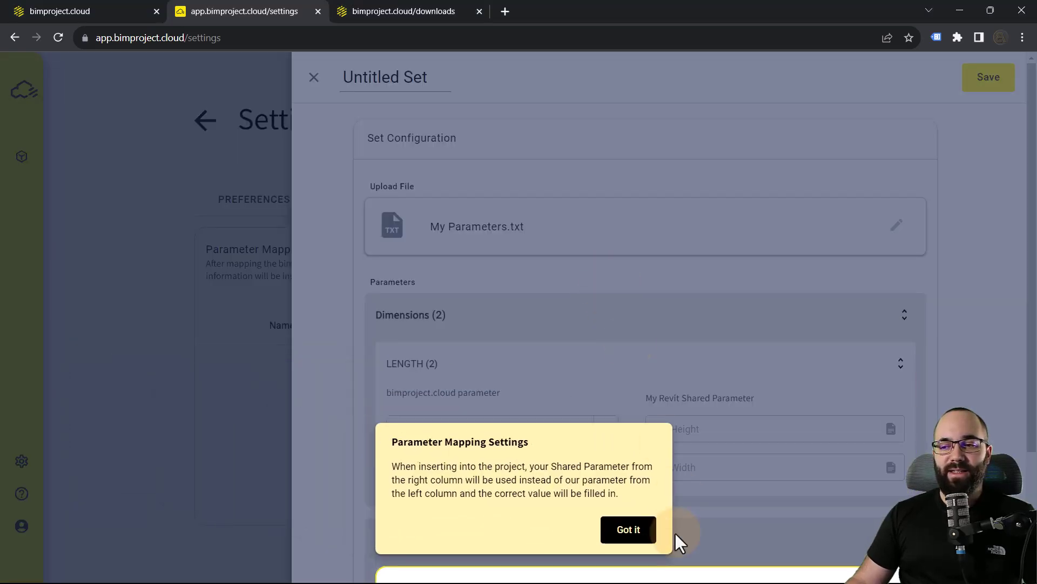
left_click(636, 530)
Step: Map the bimproject.cloud parameter Height to the Revit shared parameter My Height
scroll(601, 341, "down", 1)
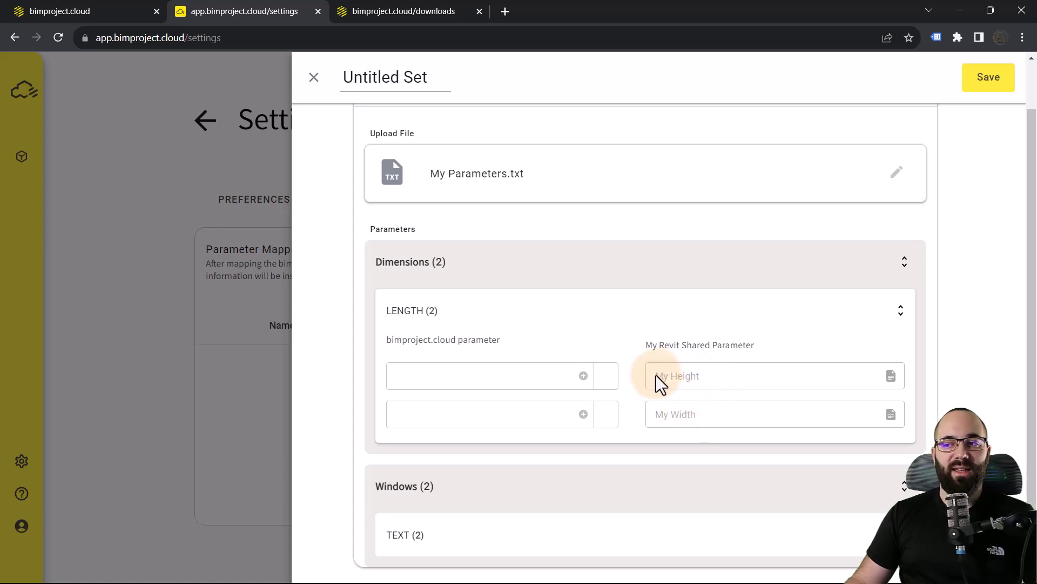
left_click(491, 373)
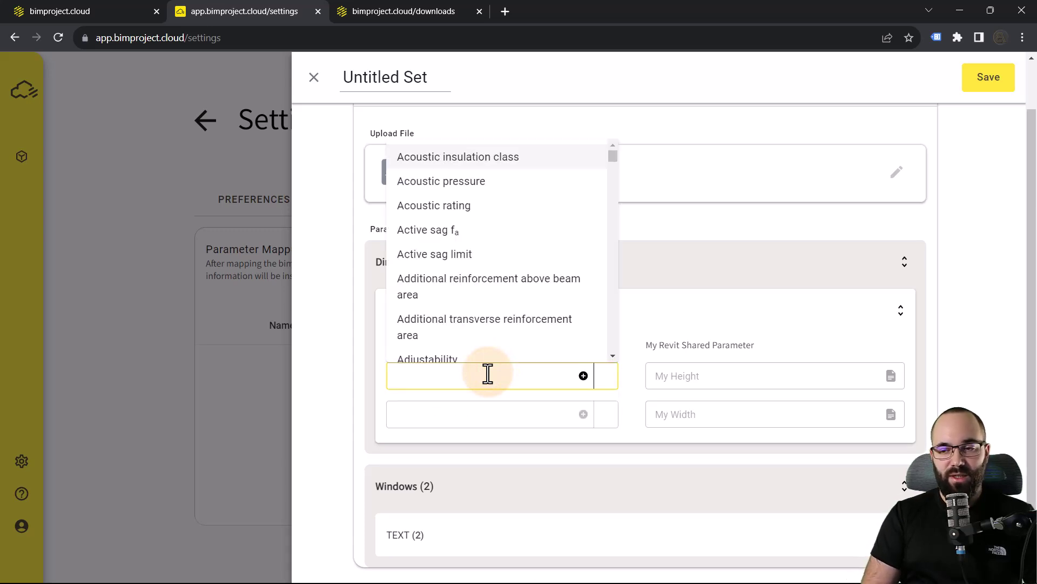
type("height")
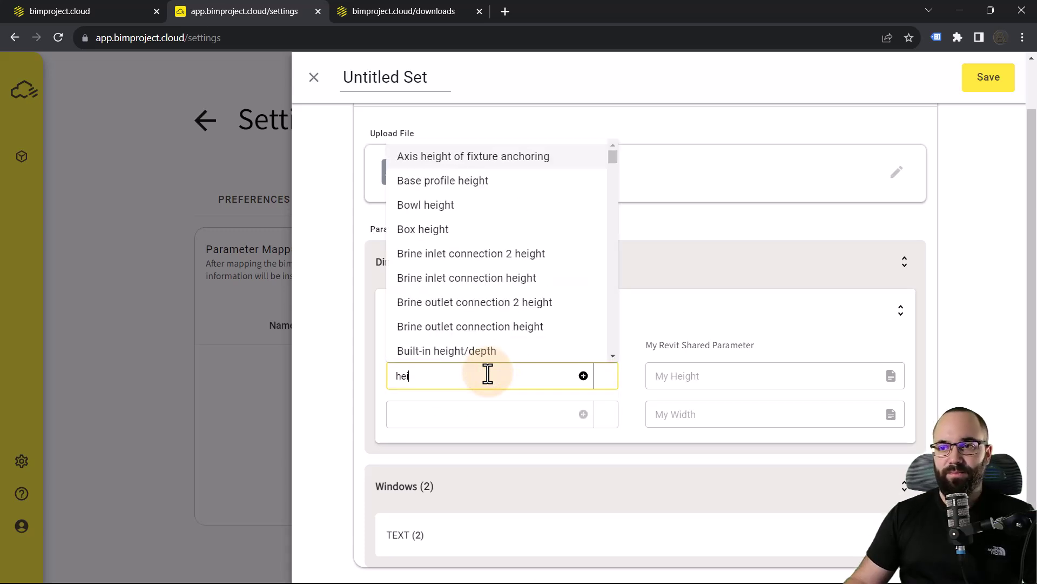
scroll(458, 261, "down", 5)
scroll(463, 266, "up", 3)
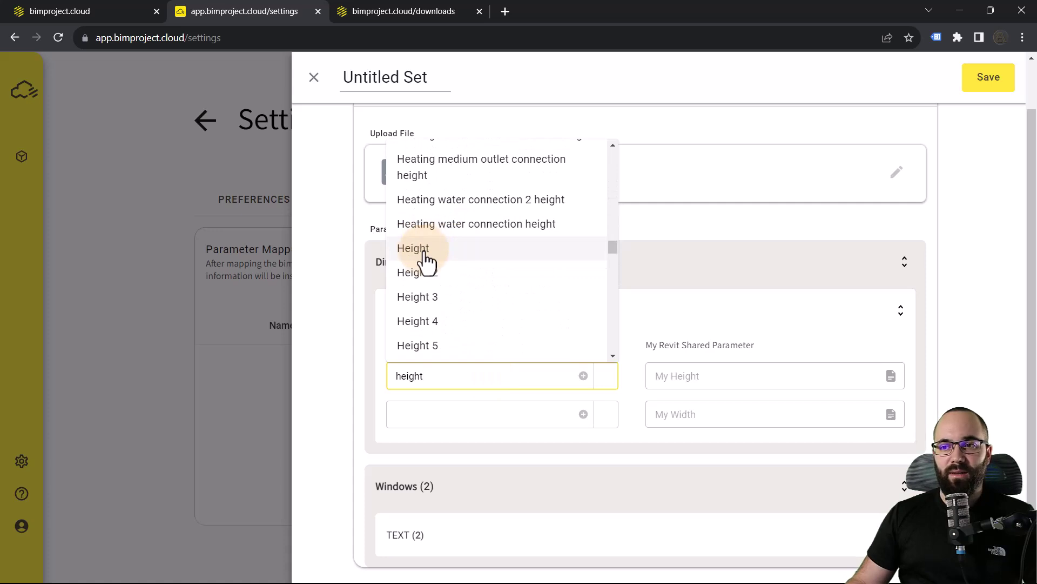
left_click(424, 250)
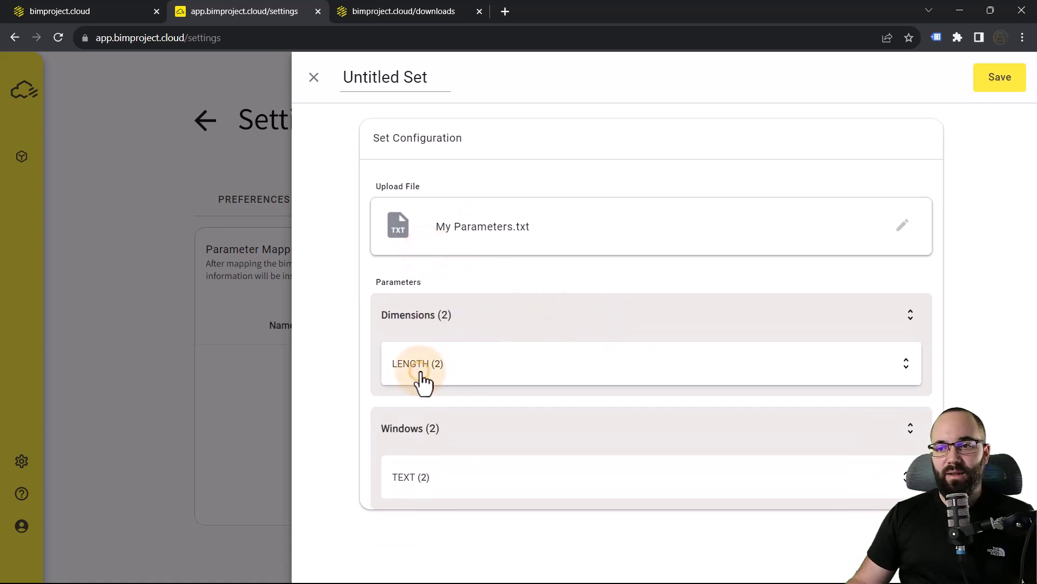
Step: Map the bimproject.cloud parameter Width to the Revit shared parameter My Width
left_click(864, 354)
left_click(456, 469)
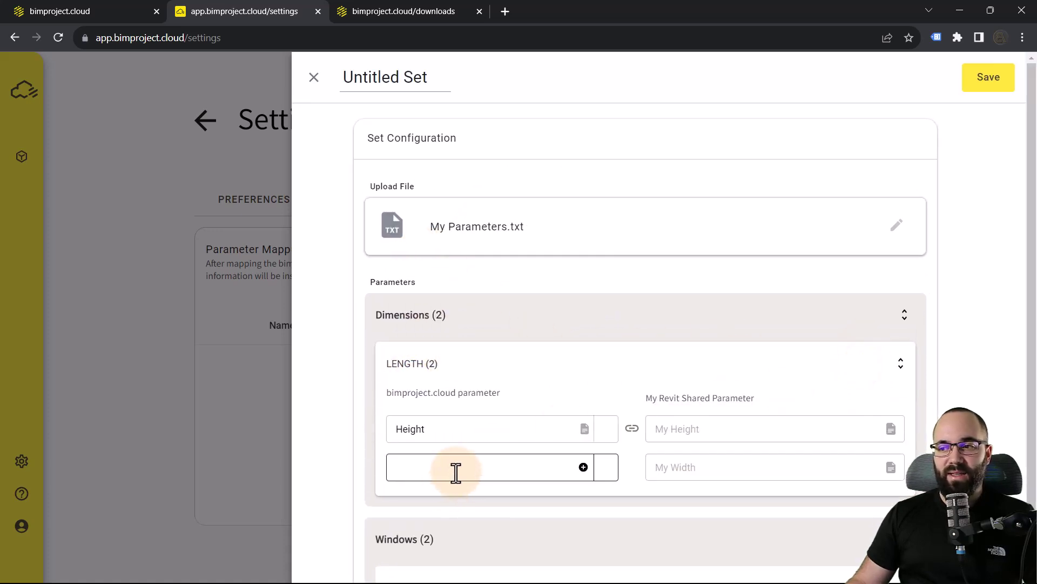
type("wi")
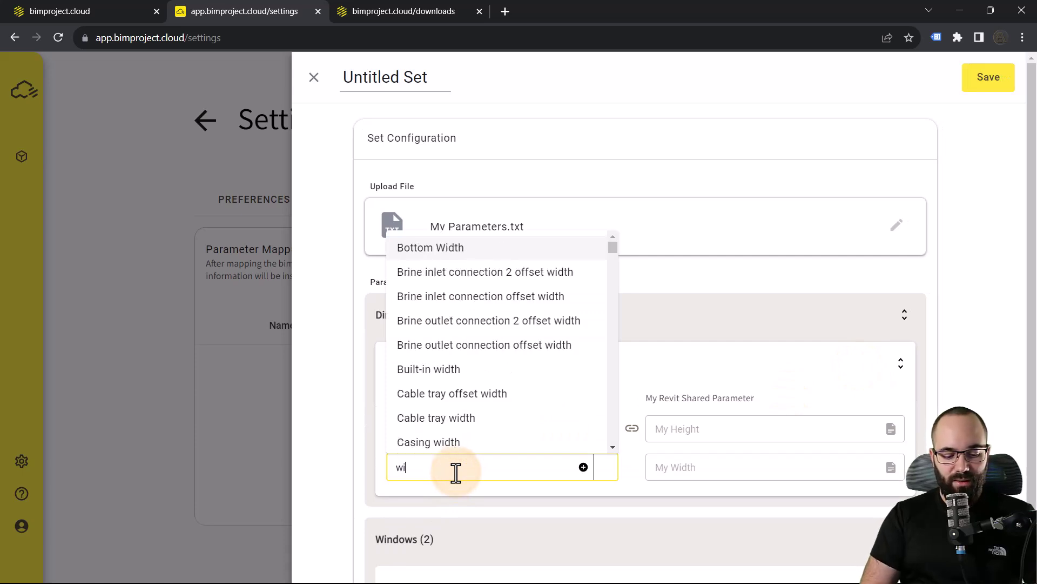
scroll(462, 402, "down", 20)
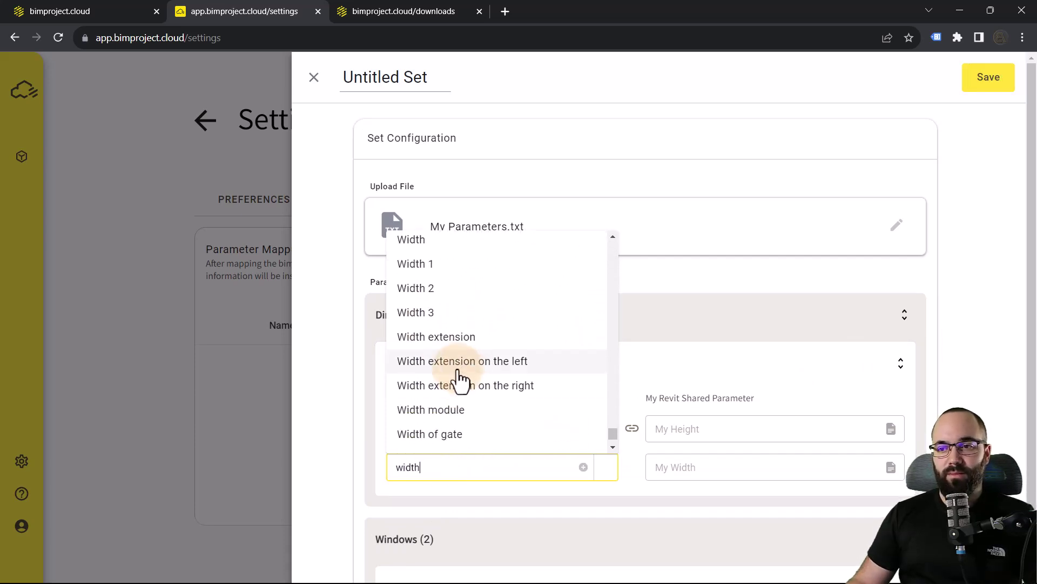
left_click(439, 410)
Step: Map the bimproject.cloud text parameter Glazing type to the Revit shared parameter My Glazing Type
scroll(438, 409, "down", 3)
left_click(443, 489)
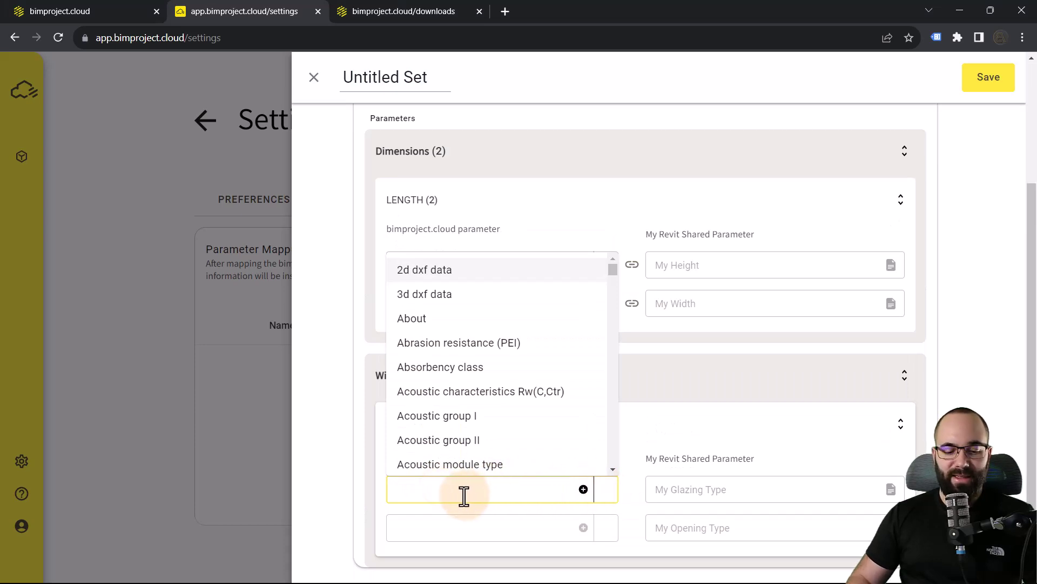
type("glazing t")
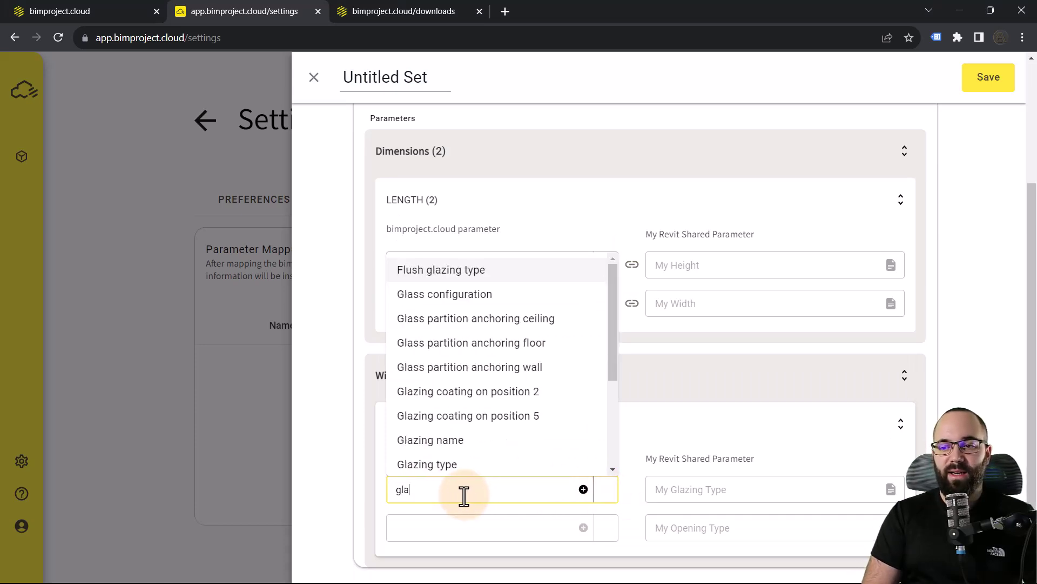
left_click(459, 434)
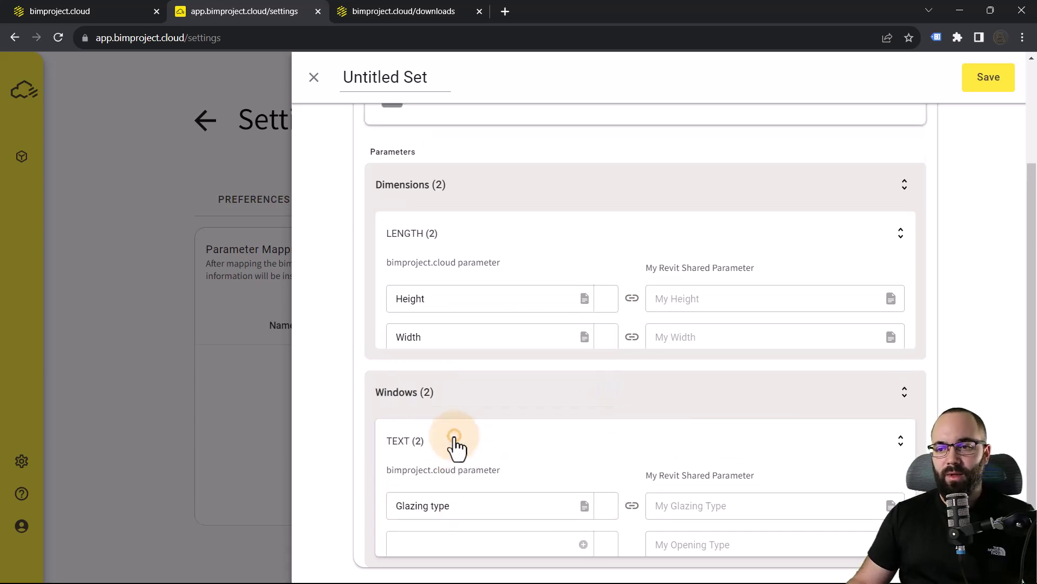
left_click(456, 446)
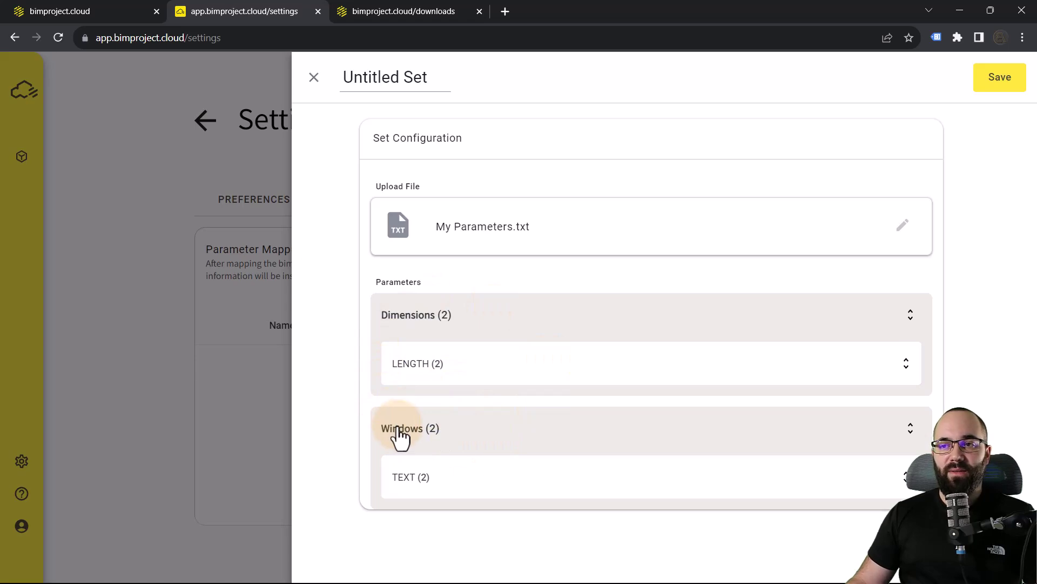
Step: Save the parameter mapping set and make it the active set
left_click(1019, 86)
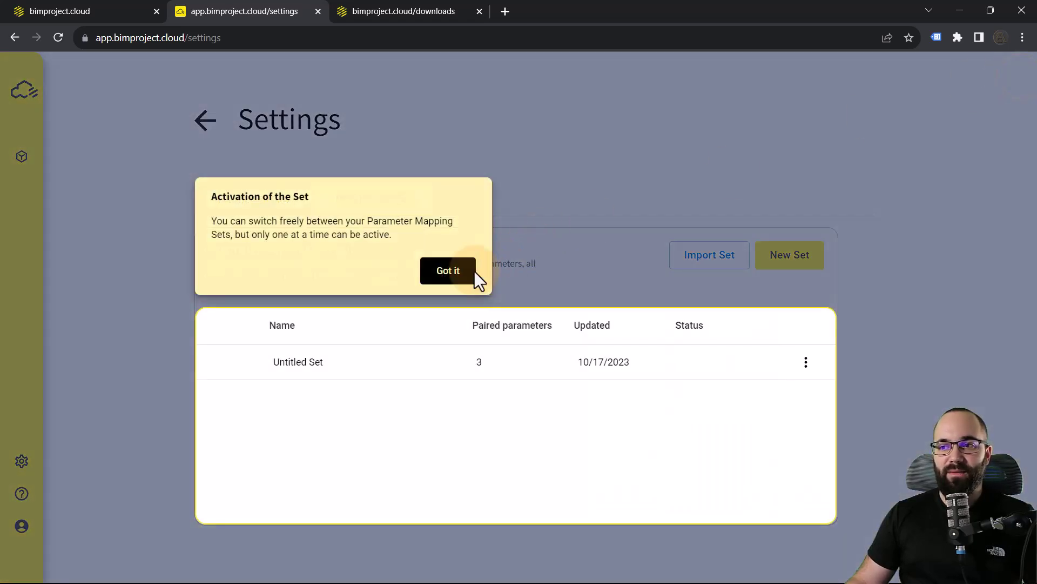
left_click(455, 273)
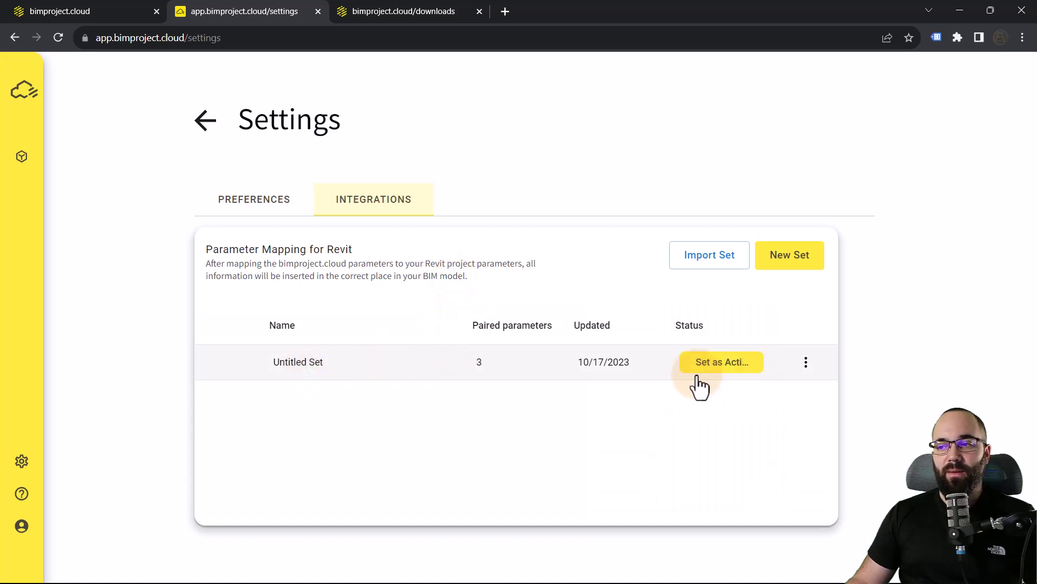
left_click(698, 372)
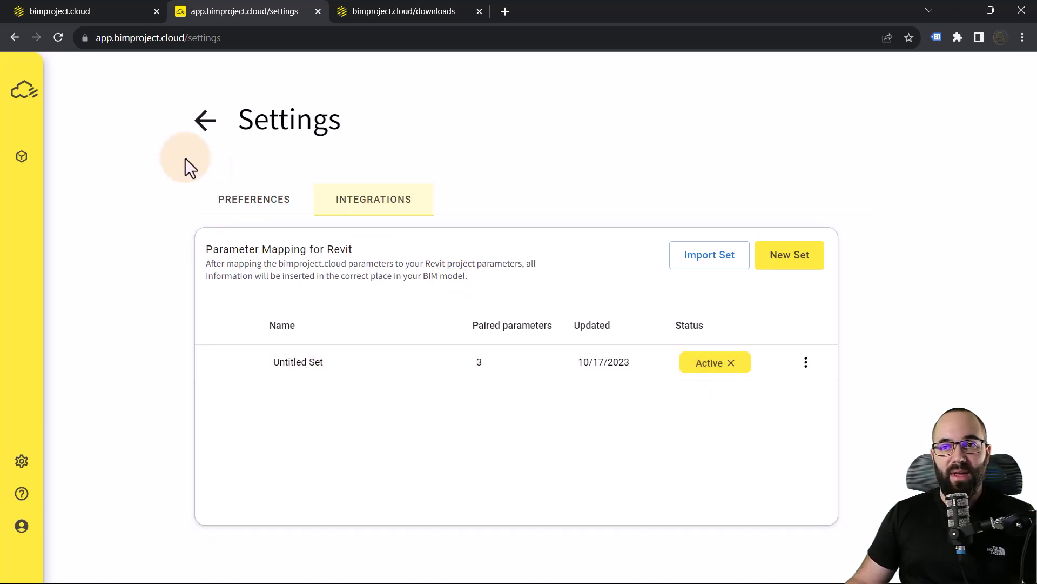
Step: Return to the double window specification, rename it Window 02 and save it
left_click(200, 125)
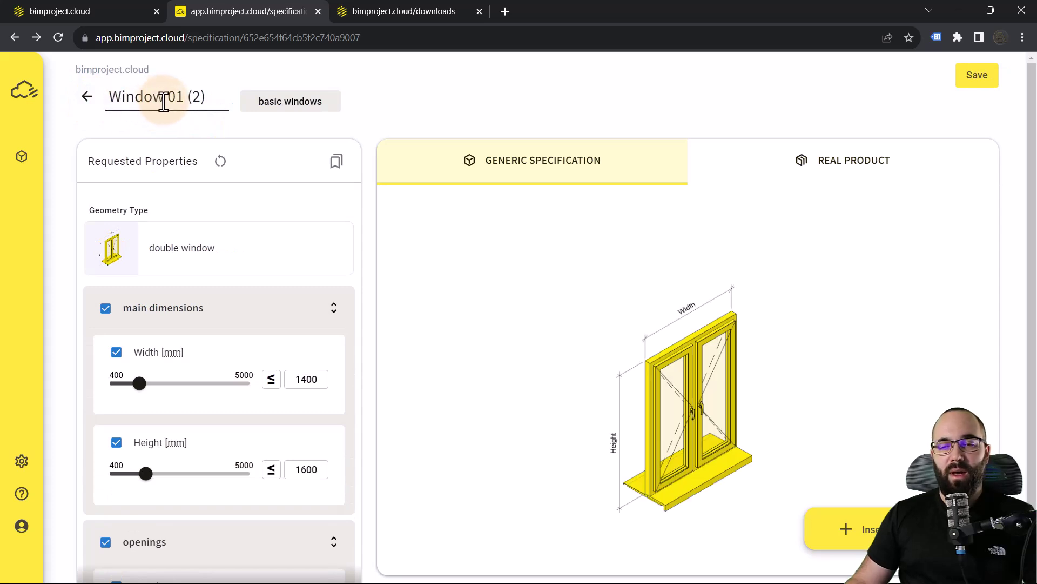
triple_click(168, 100)
left_click(185, 95)
left_click_drag(176, 98, 204, 100)
type("2")
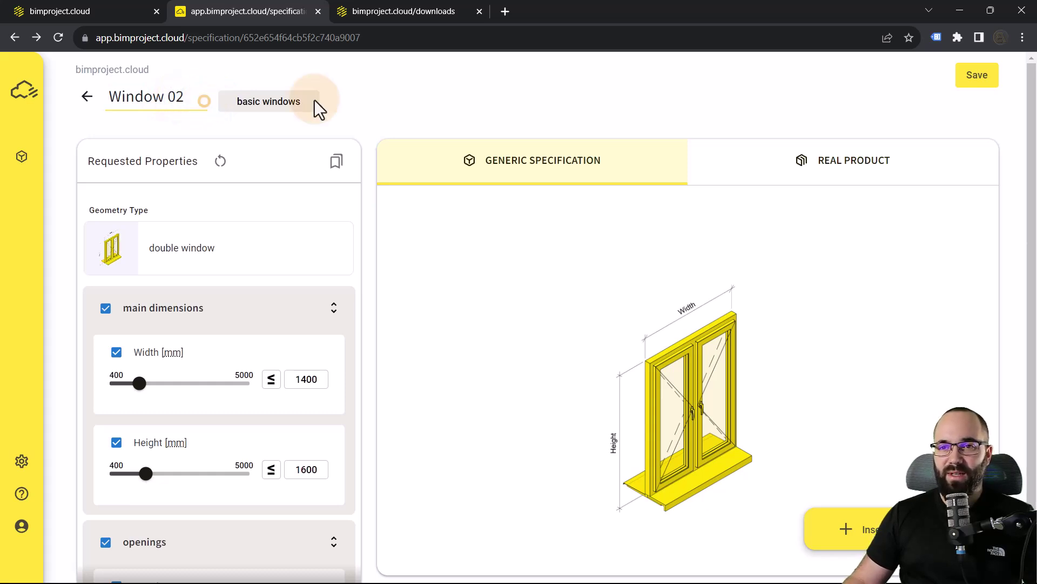
left_click(974, 80)
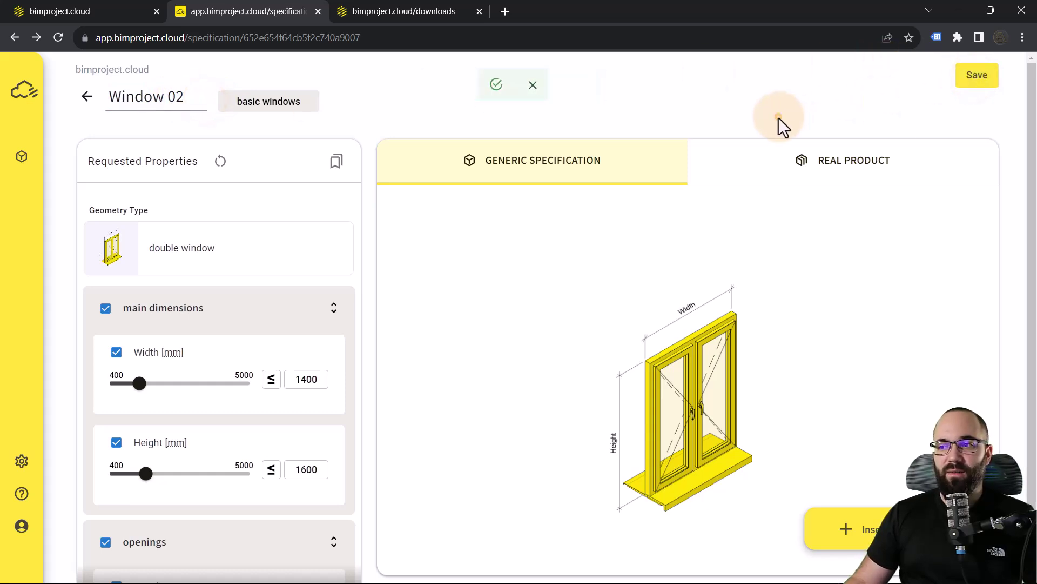
Step: Choose the first PKS group Plastic window 88, 2-sash product as the real product for Window 02
left_click(759, 179)
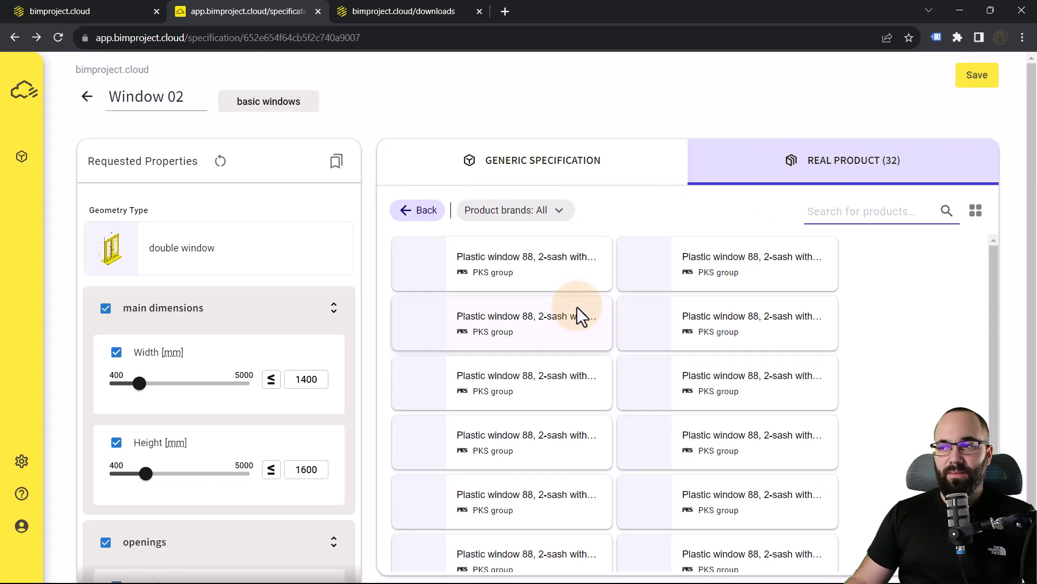
left_click(513, 270)
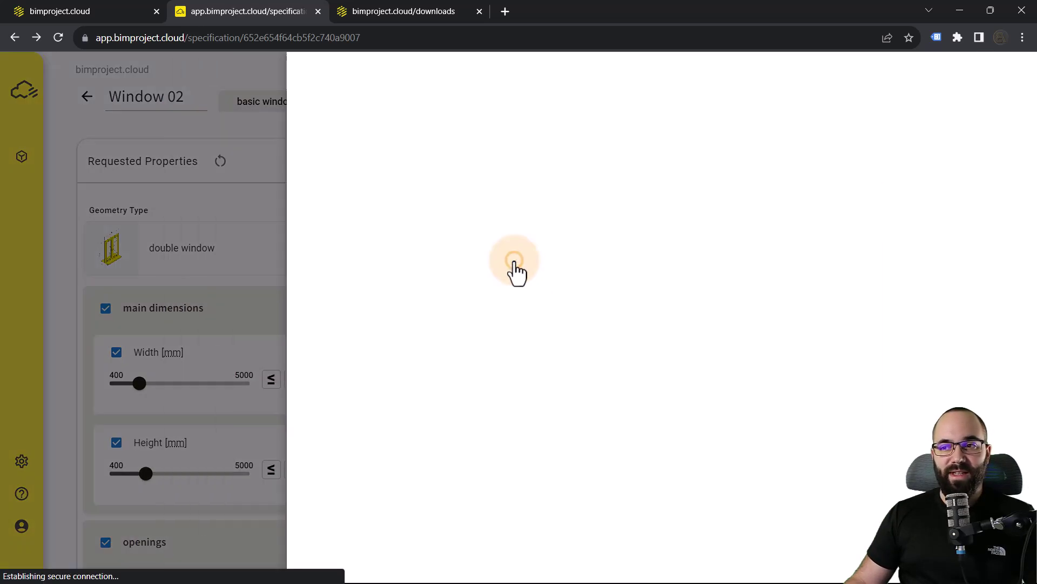
left_click(999, 78)
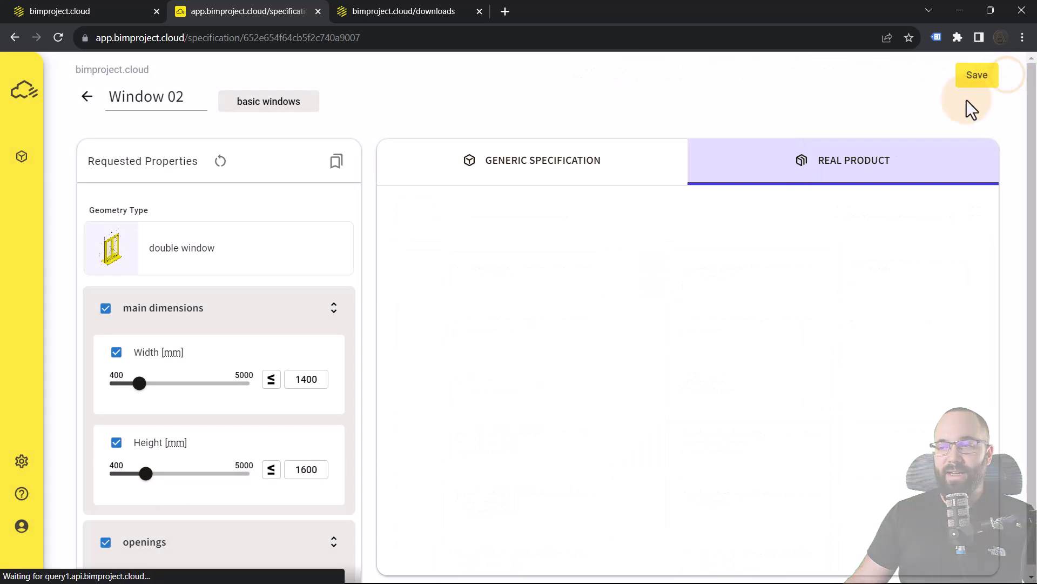
Step: Set the BIM model insertion to Replace selection and select the double window with exterior sill in Revit's 3D view
left_click(909, 540)
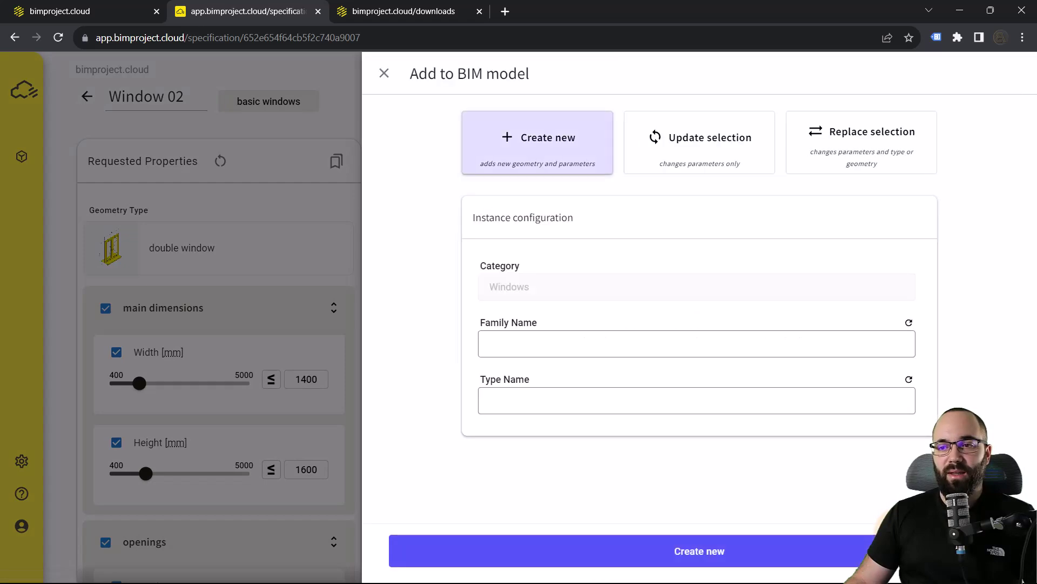
left_click(851, 163)
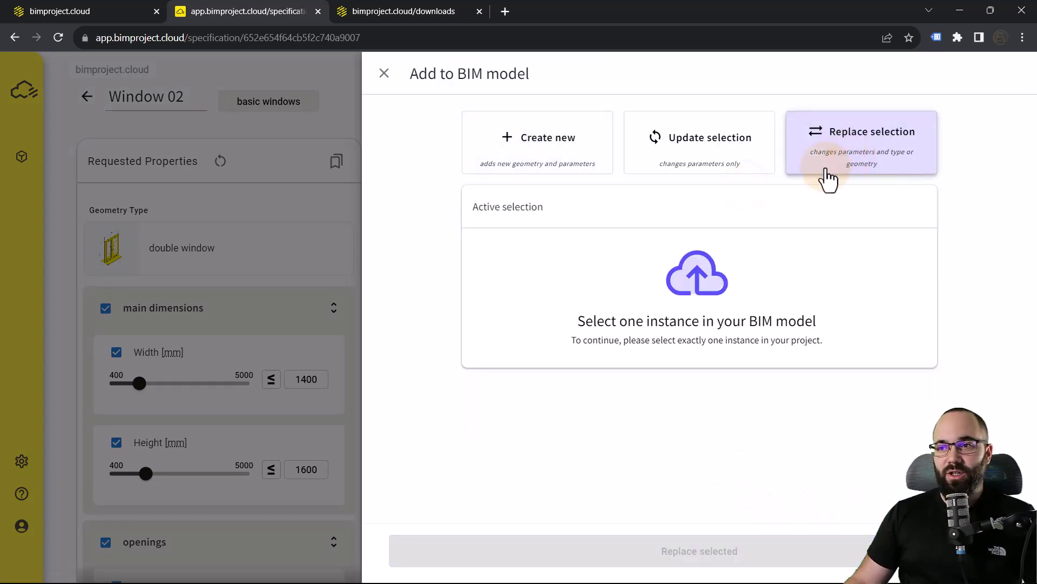
left_click(960, 11)
left_click(458, 351)
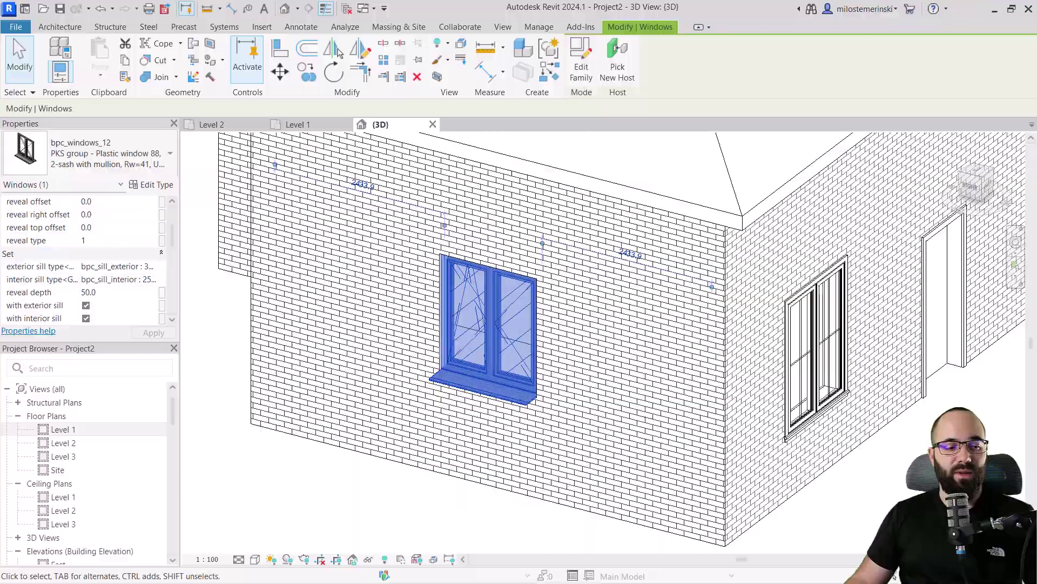
Step: Back in bimproject.cloud, replace the selected window with a new family and type, naming the family My Shared Set
key("alt+Tab")
left_click(500, 295)
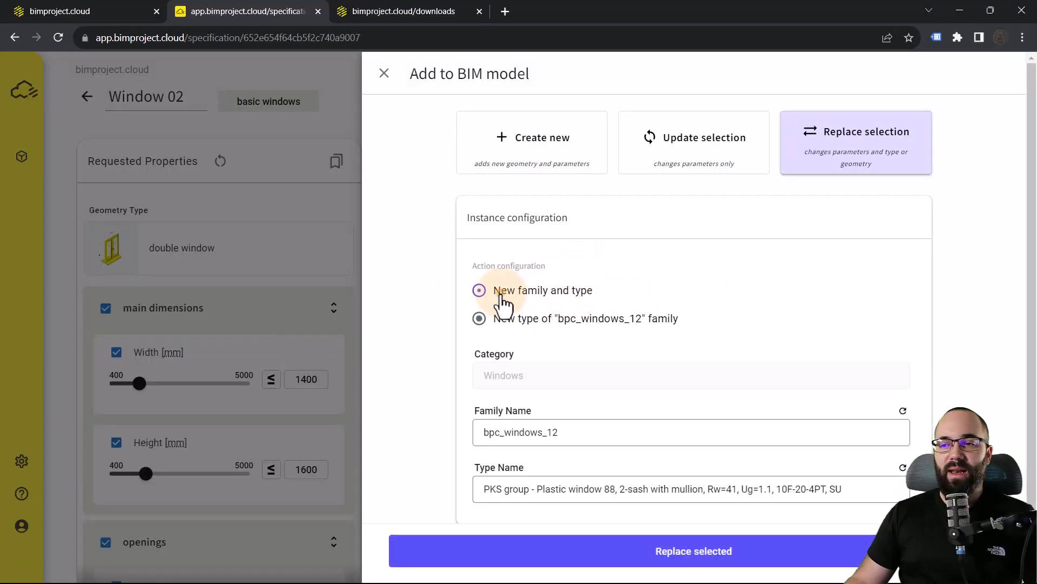
left_click_drag(565, 433, 456, 452)
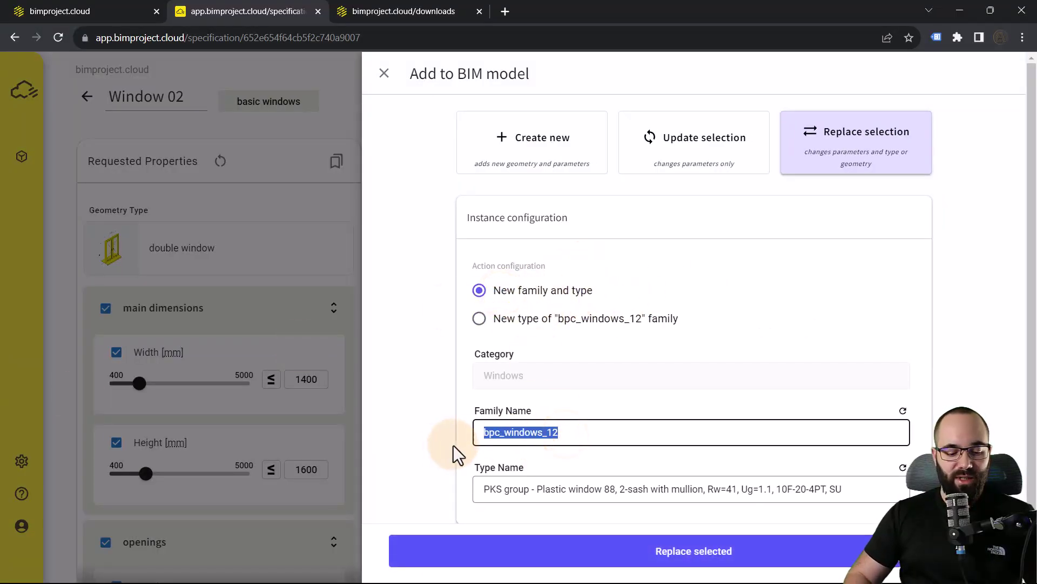
type("My")
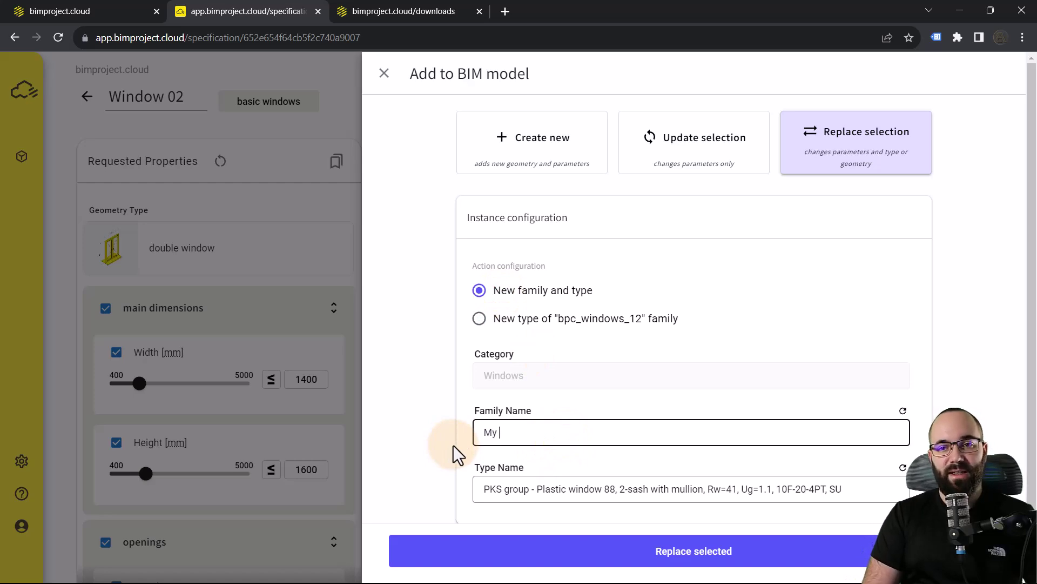
type(" Shared Set")
scroll(541, 486, "down", 1)
left_click(664, 551)
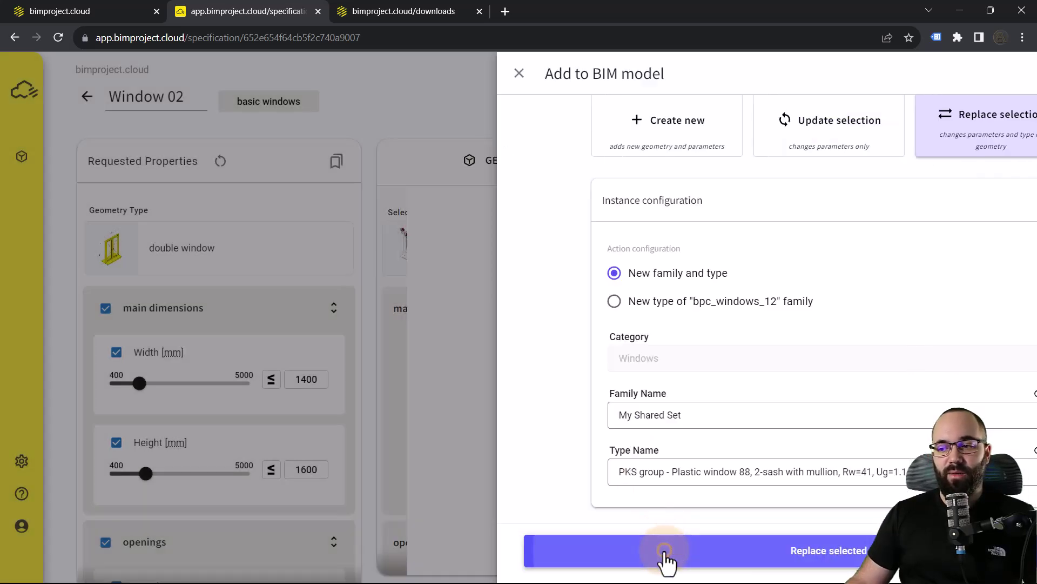
Step: Switch to Revit and examine the mapped My Height and My Width parameters in the replaced window's type properties
left_click(959, 11)
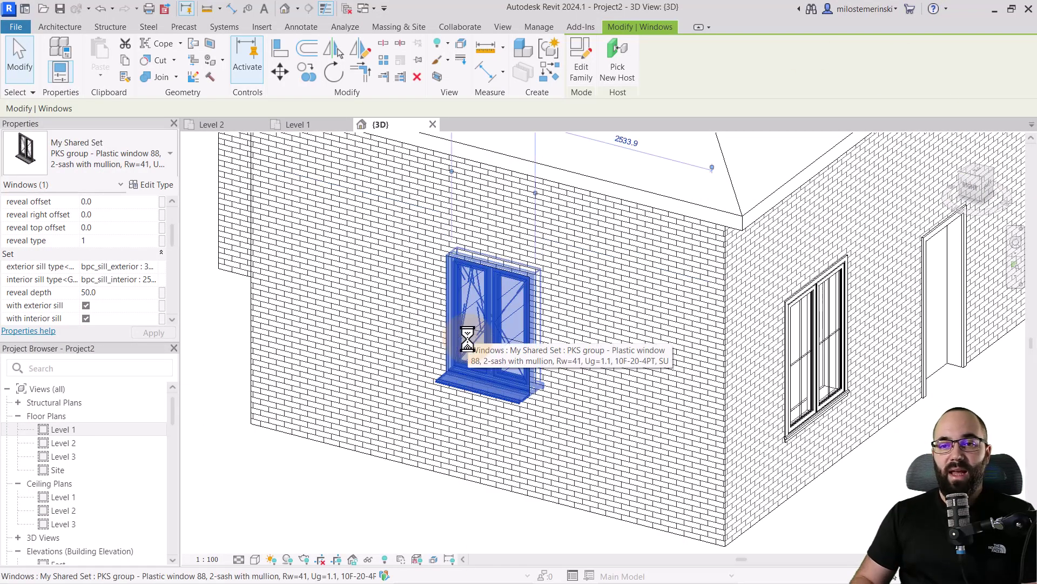
left_click(164, 183)
left_click_drag(244, 49, 345, 70)
scroll(320, 298, "down", 3)
scroll(349, 274, "down", 1)
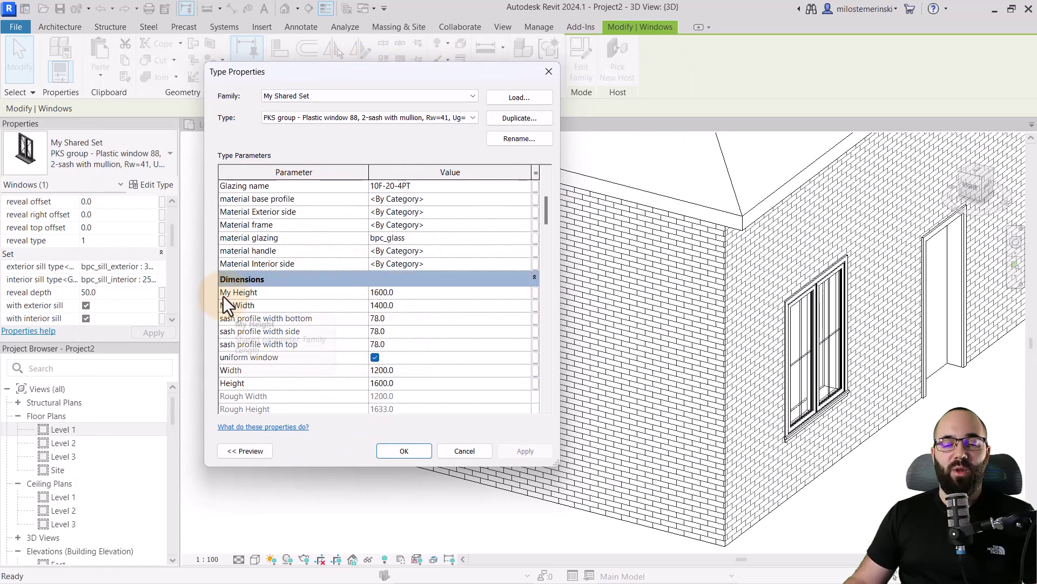
mouse_move(226, 296)
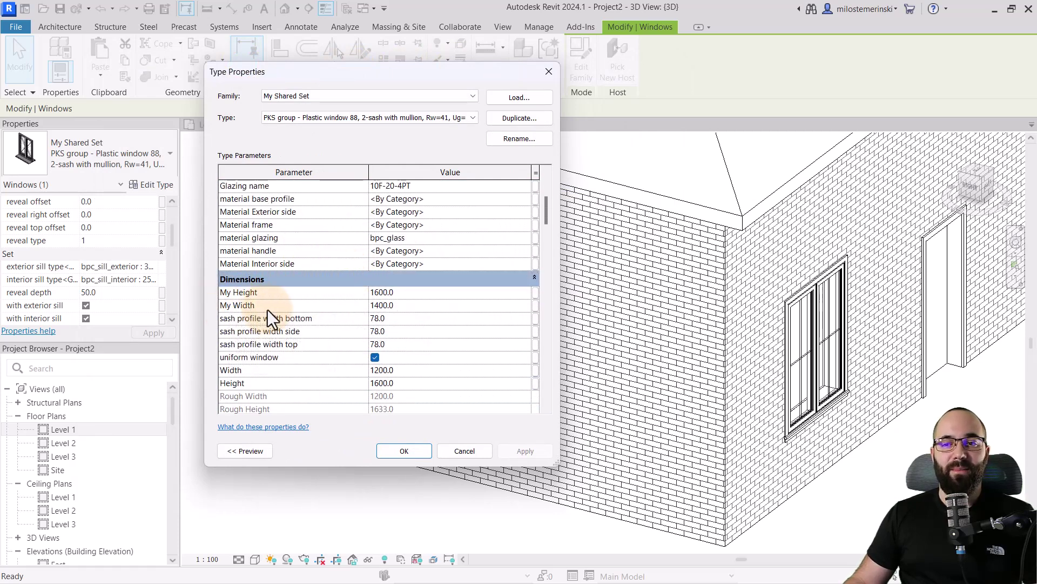
mouse_move(290, 318)
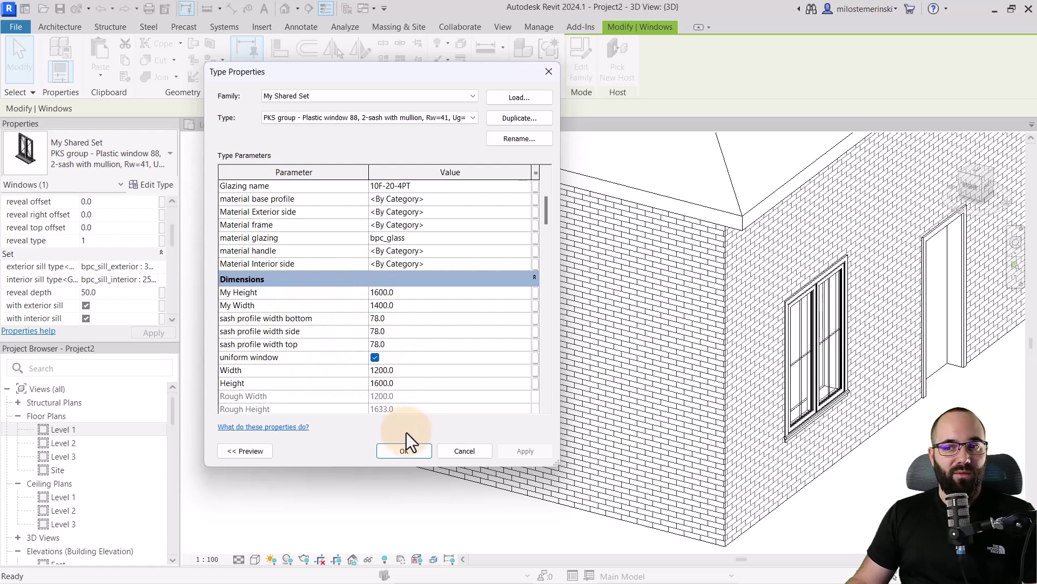
left_click(405, 451)
left_click(368, 480)
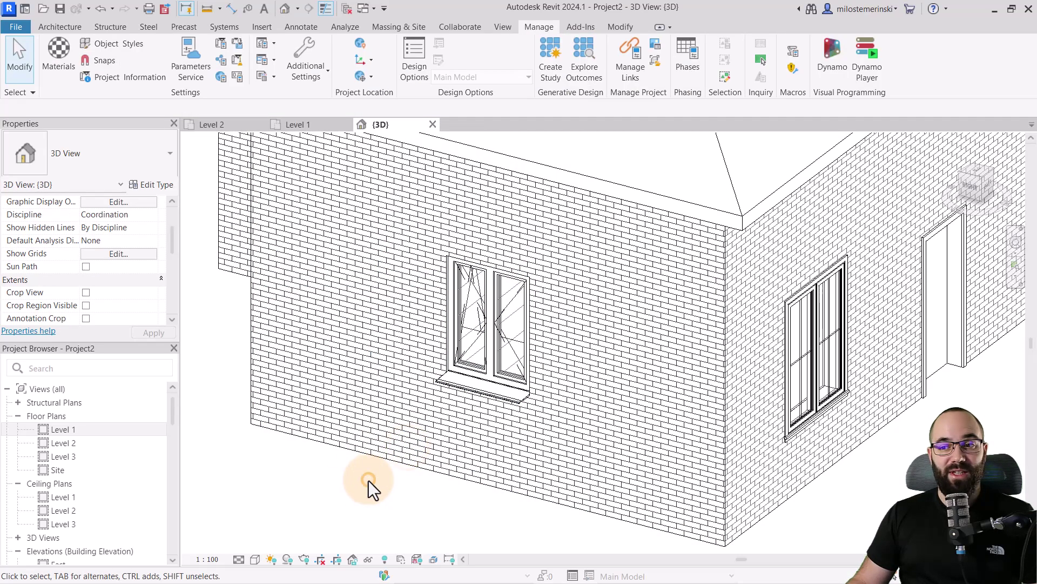